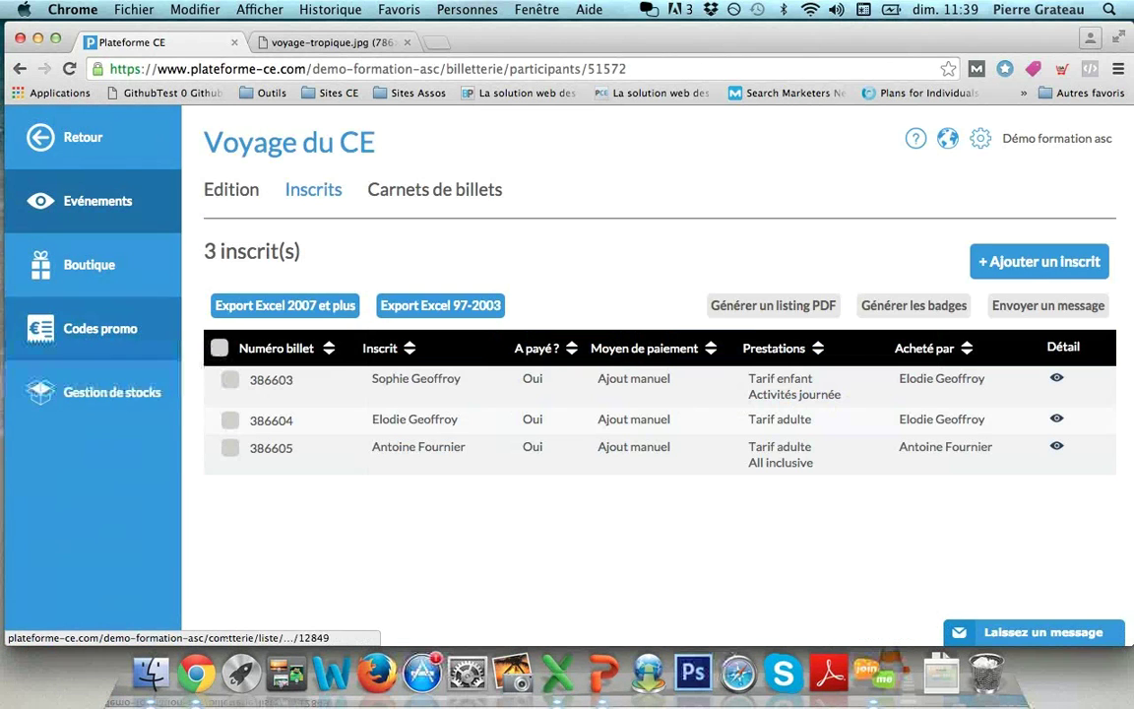
Step: Open the stock list, which shows the Gaumont stock with 100 remaining
click(111, 392)
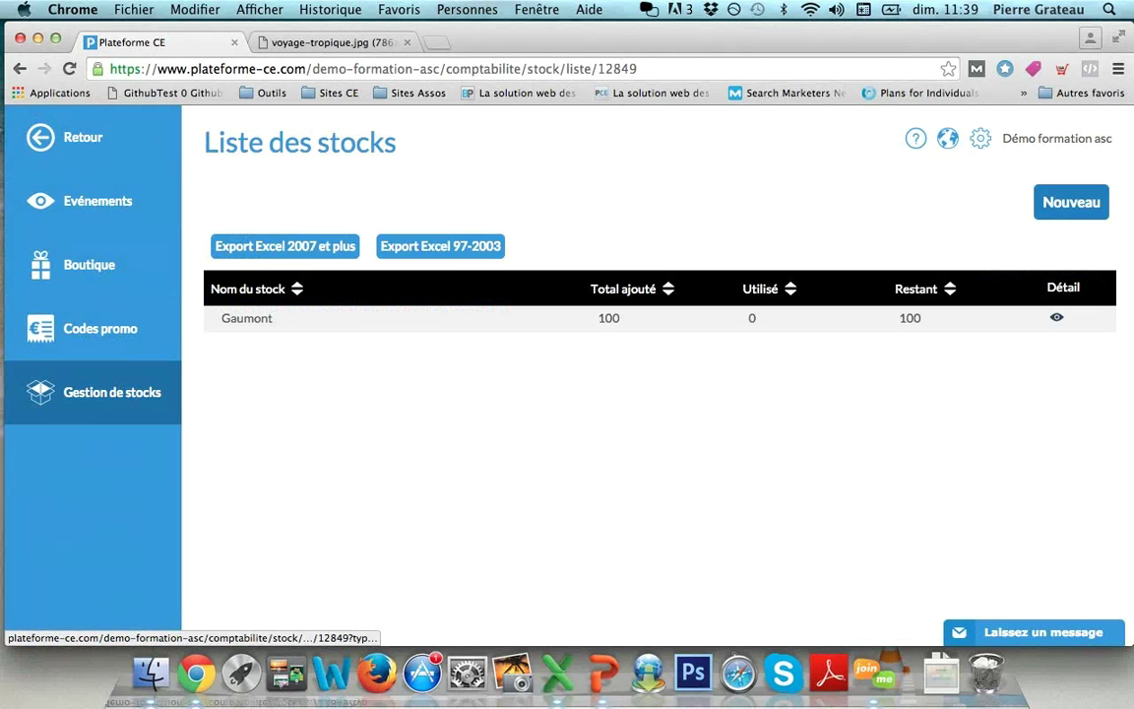
Step: Start a new stock named UGC with 70 units at 8.00 €, dated 21/02/2016
click(1072, 201)
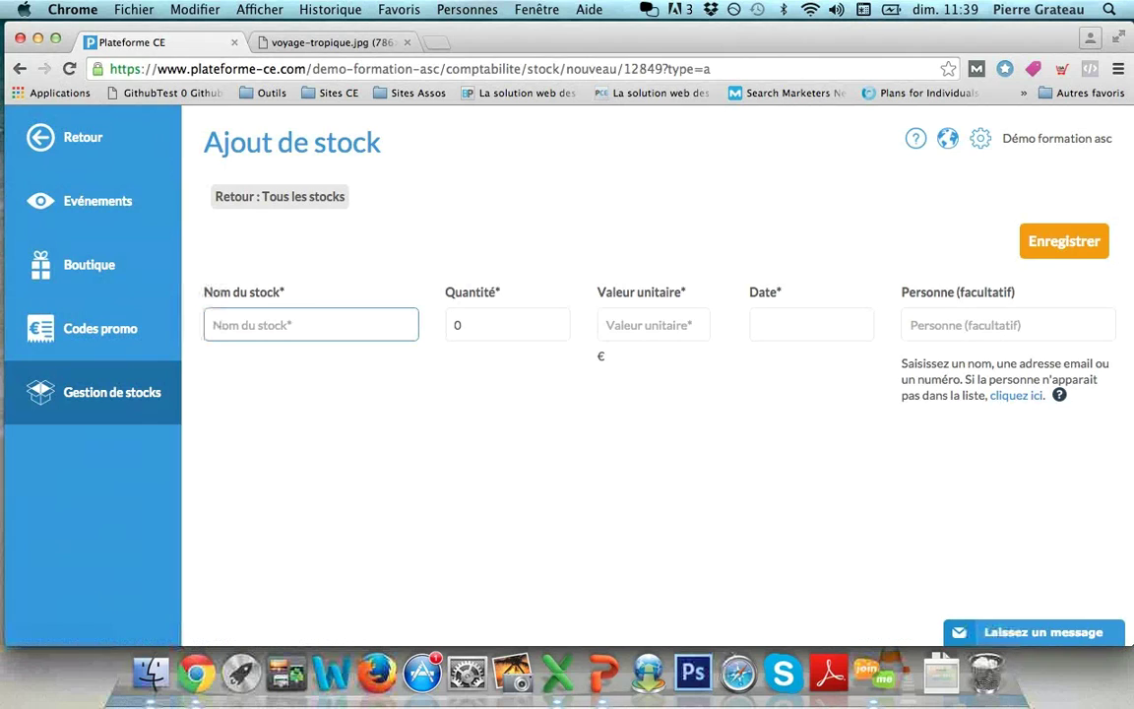
text(U)
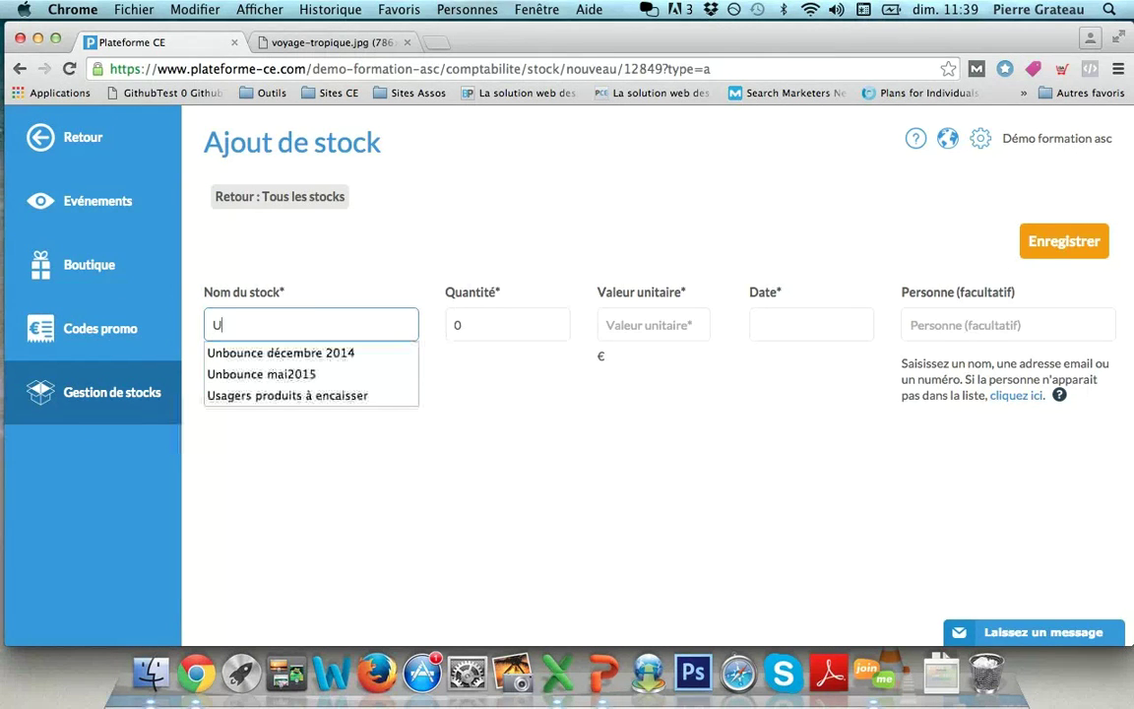
text(GC)
key(Tab)
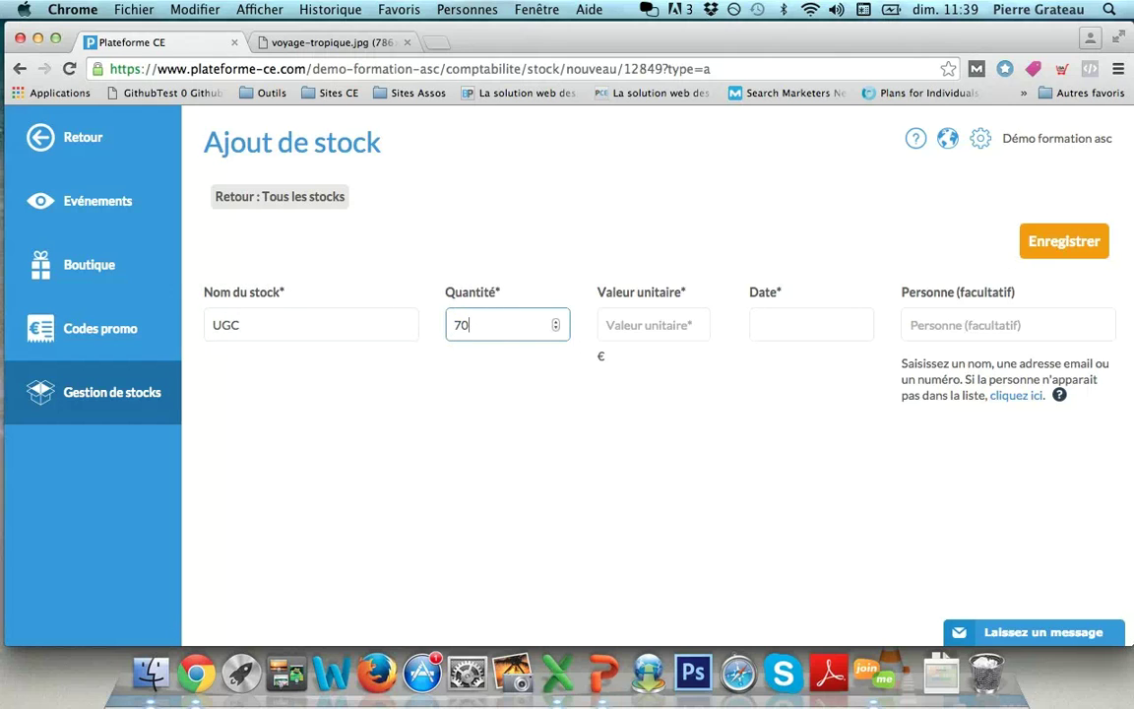
key(Tab)
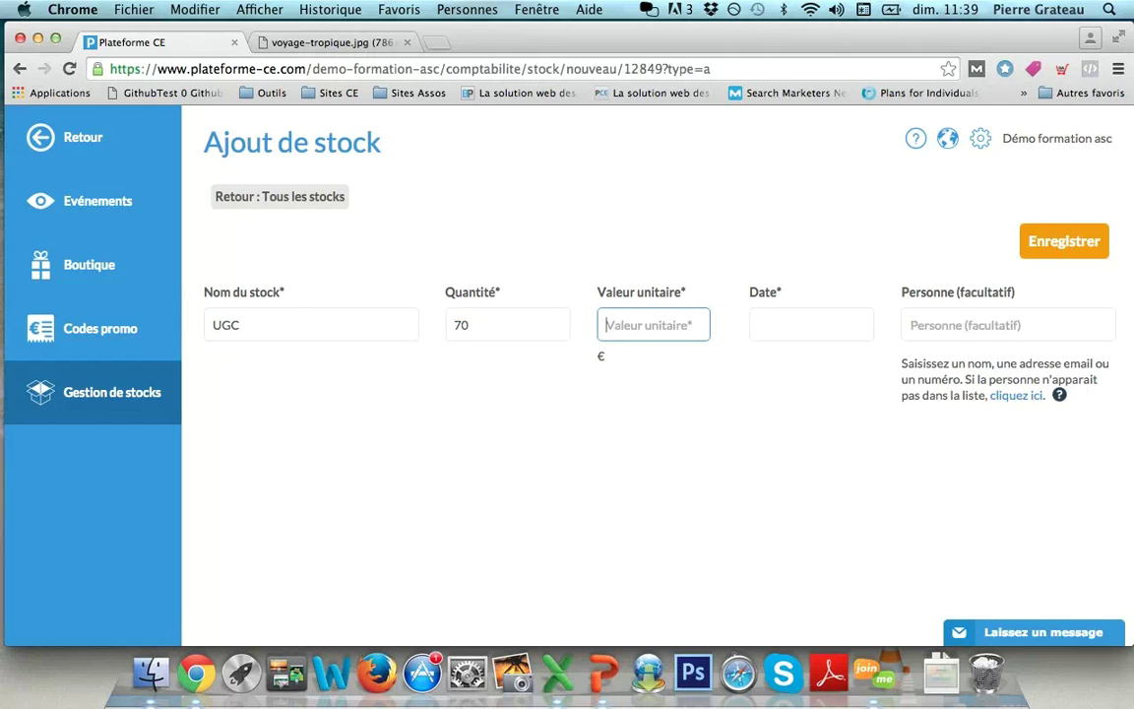
key(Tab)
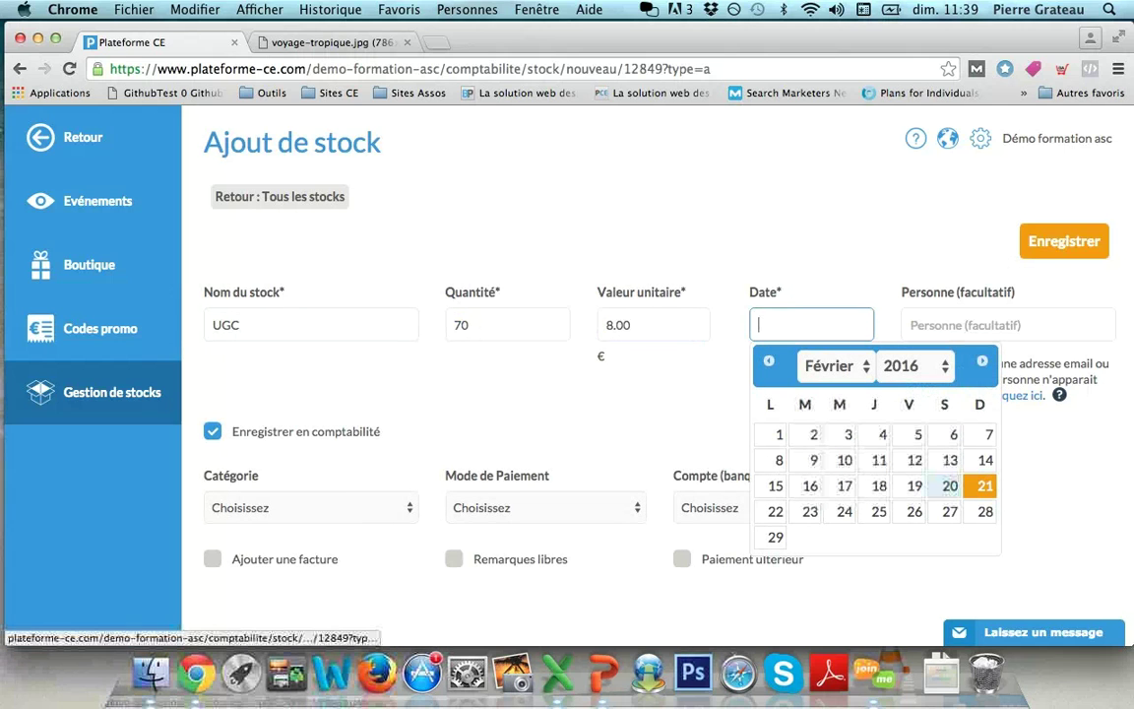
click(984, 485)
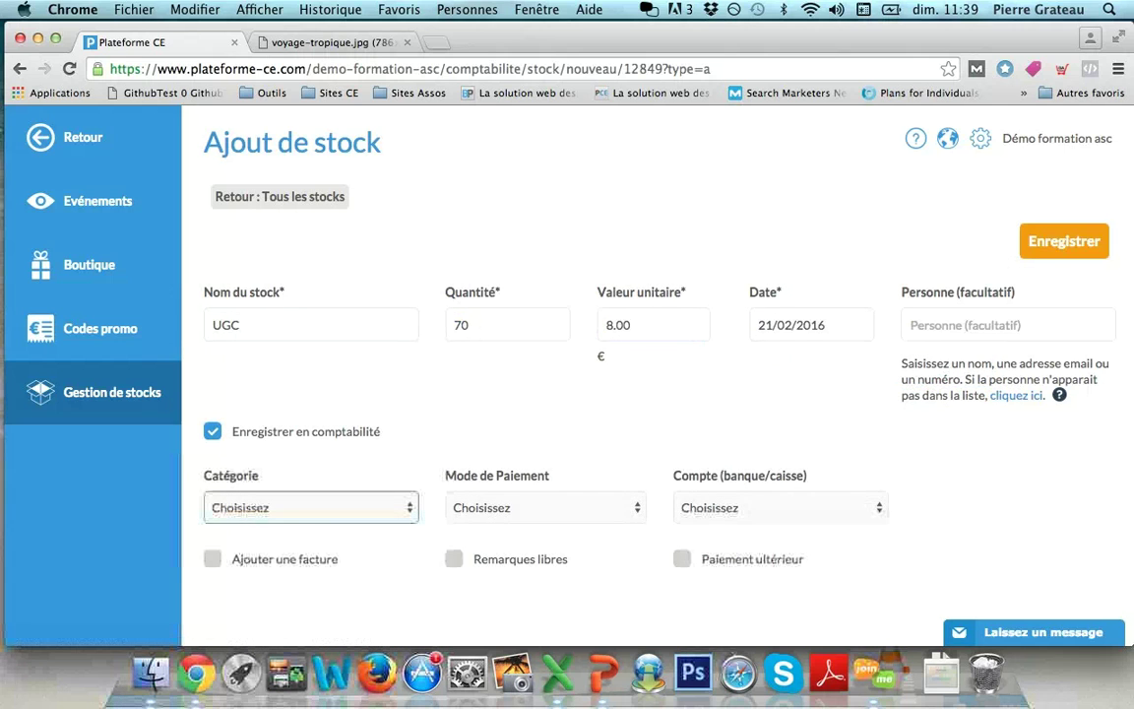
Step: File the stock under cinema tickets, paid by Carte bancaire from the ASC account, and save it
click(310, 507)
scroll(389, 525, down, 3)
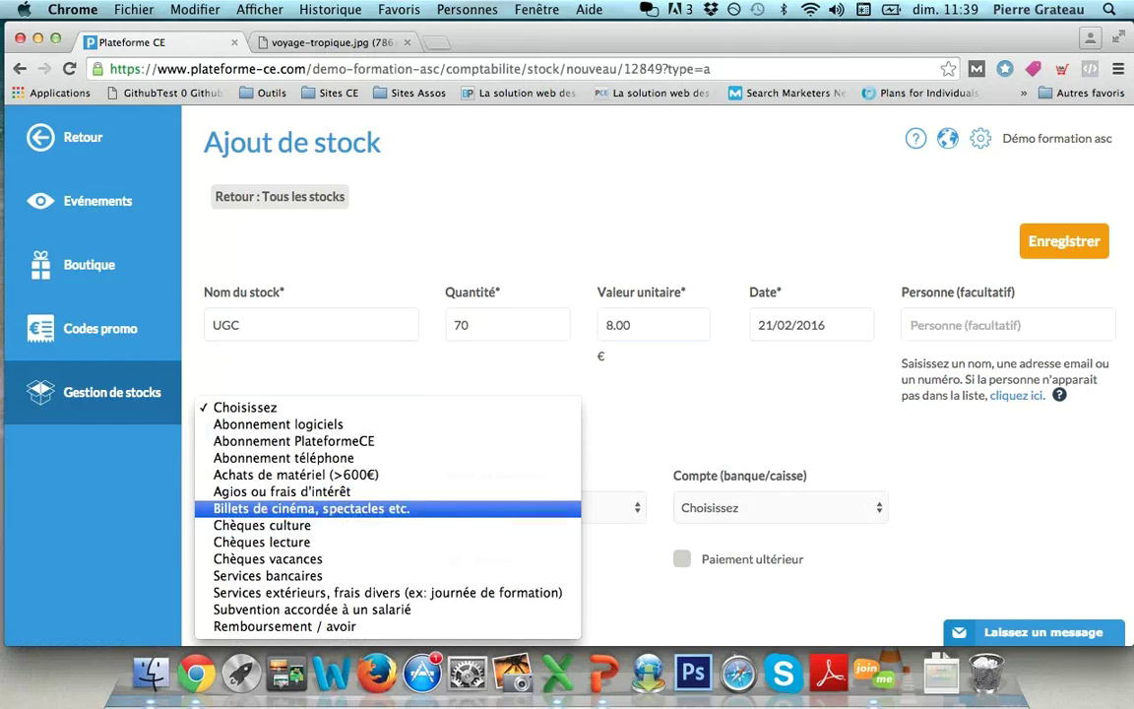
click(311, 508)
click(546, 507)
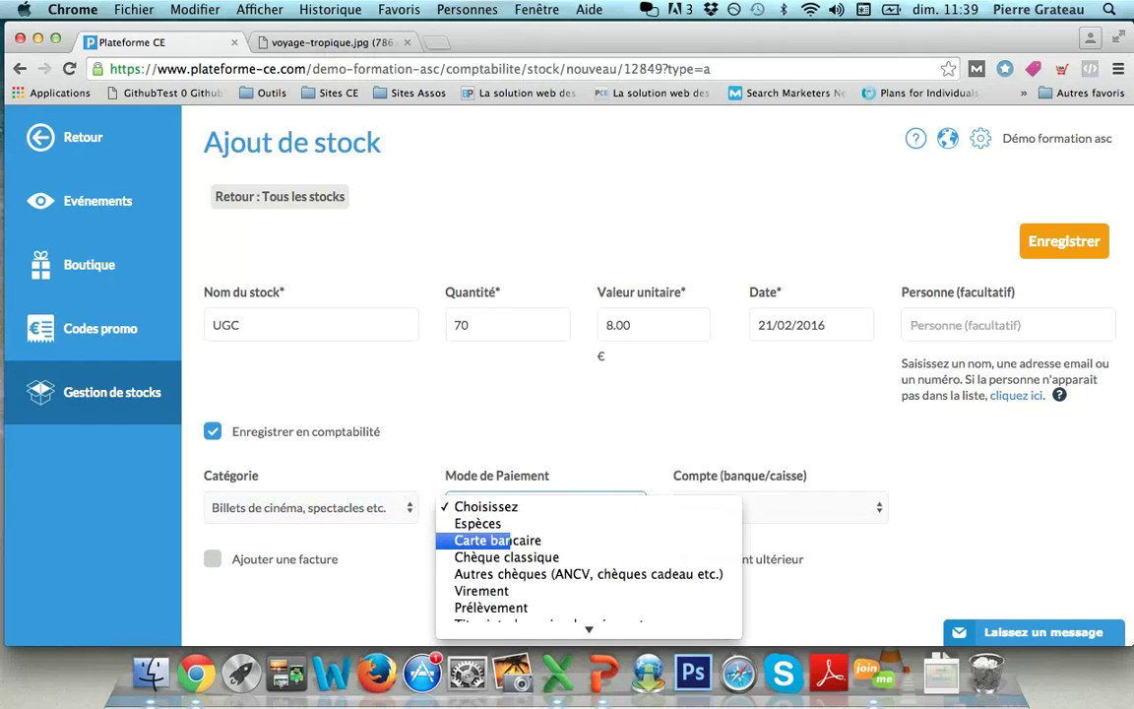
click(498, 541)
click(749, 507)
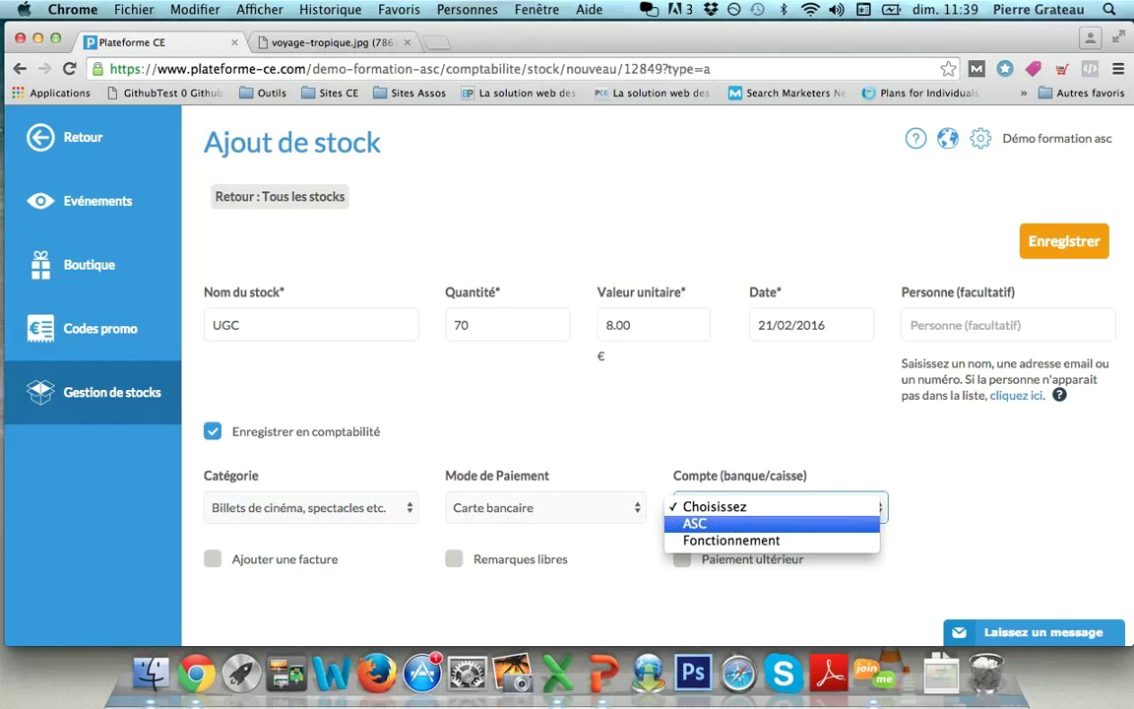
click(695, 523)
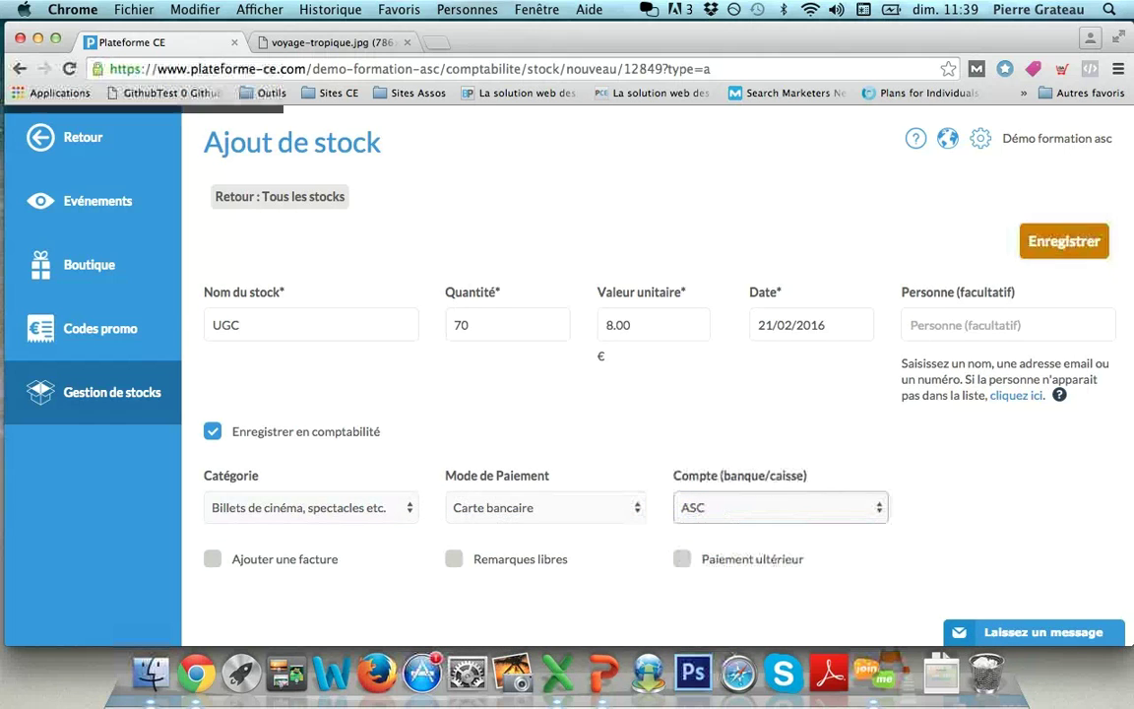
click(1064, 242)
key(Return)
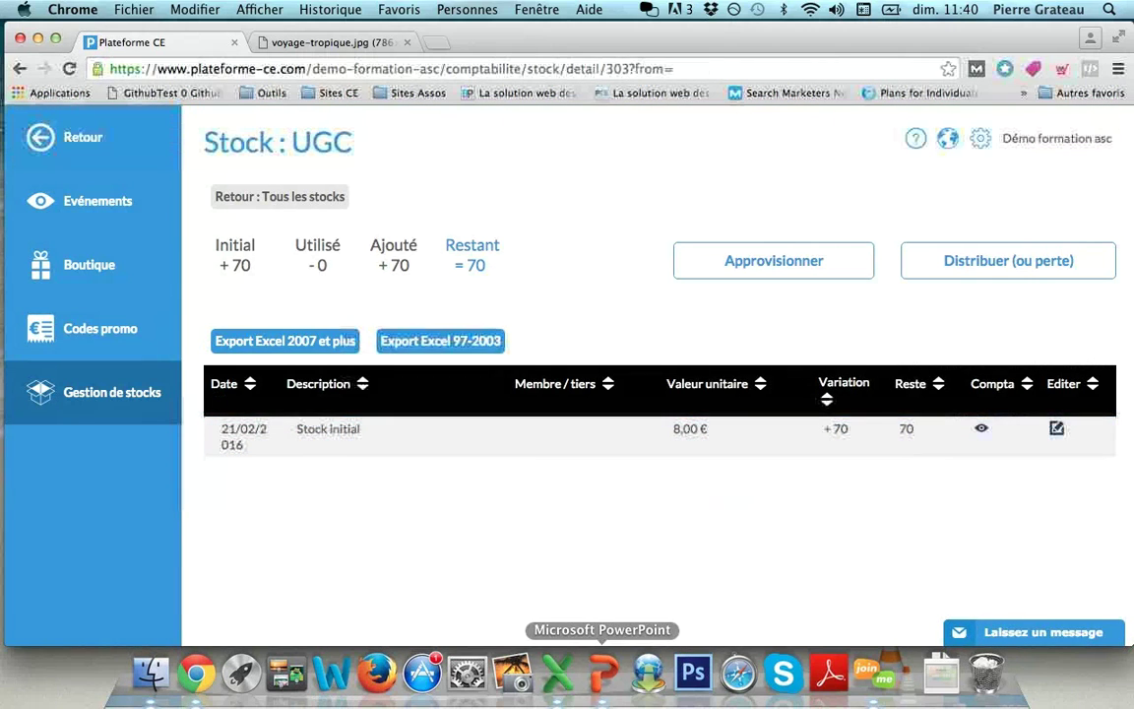
Step: Create a new offline-collection product sale page in the Boutique titled Cinéma
click(88, 264)
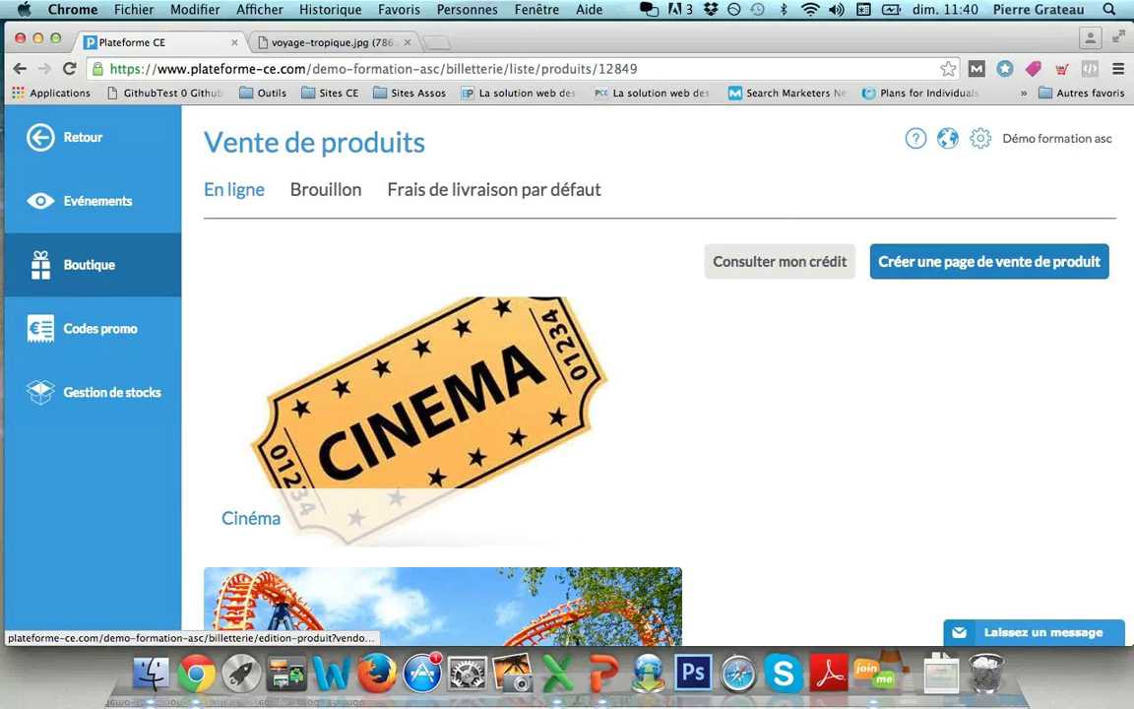
click(990, 261)
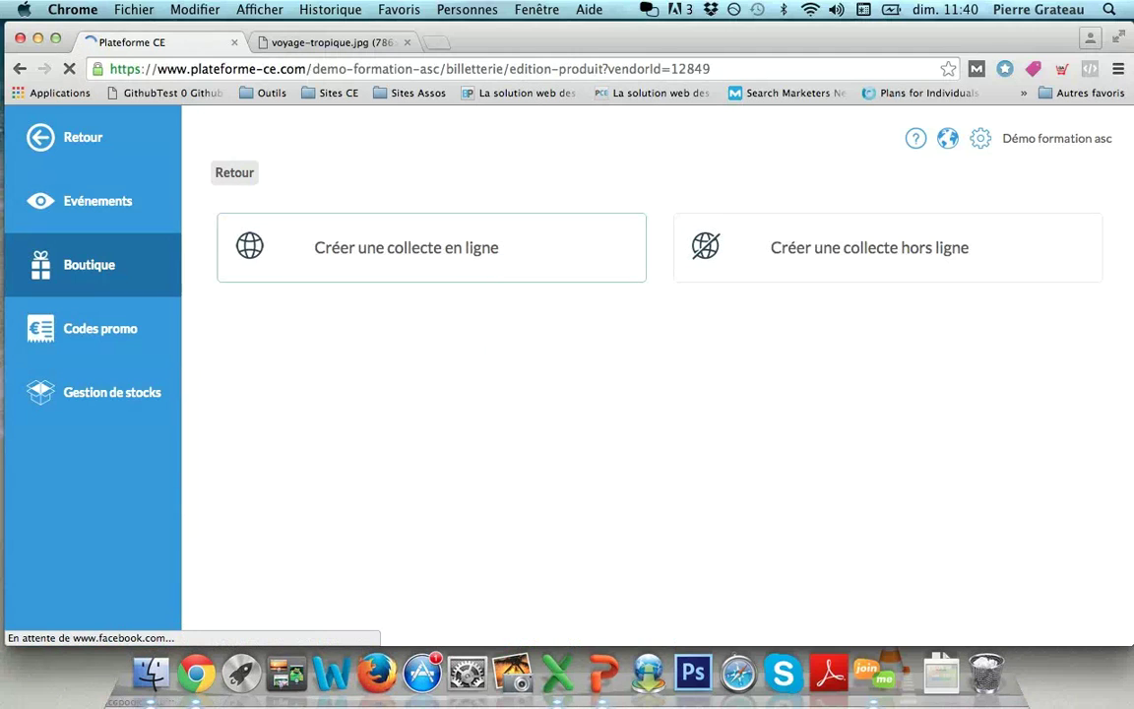
click(870, 248)
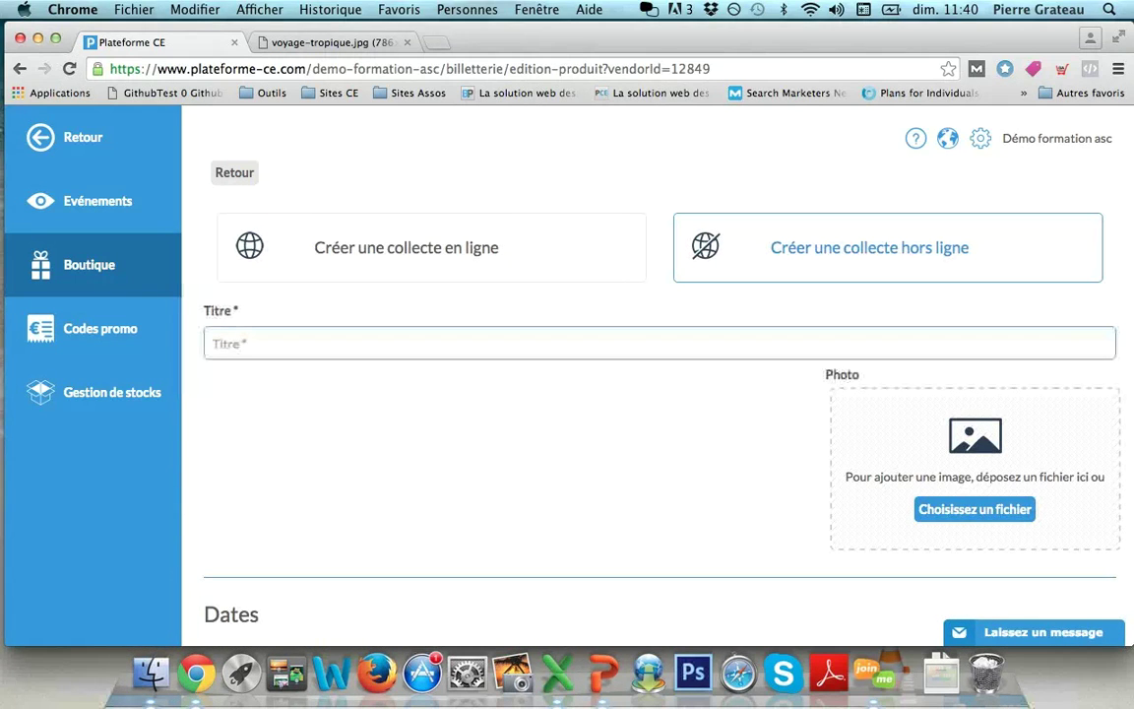
text(Cinéma)
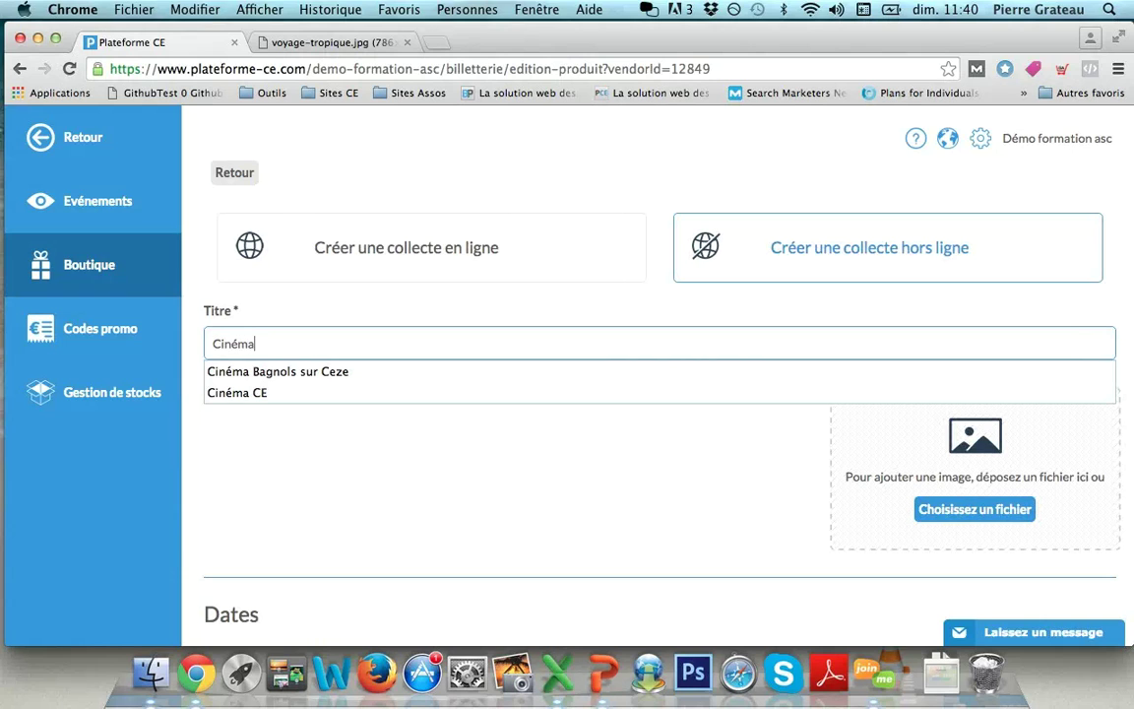
key(Tab)
scroll(650, 394, down, 1)
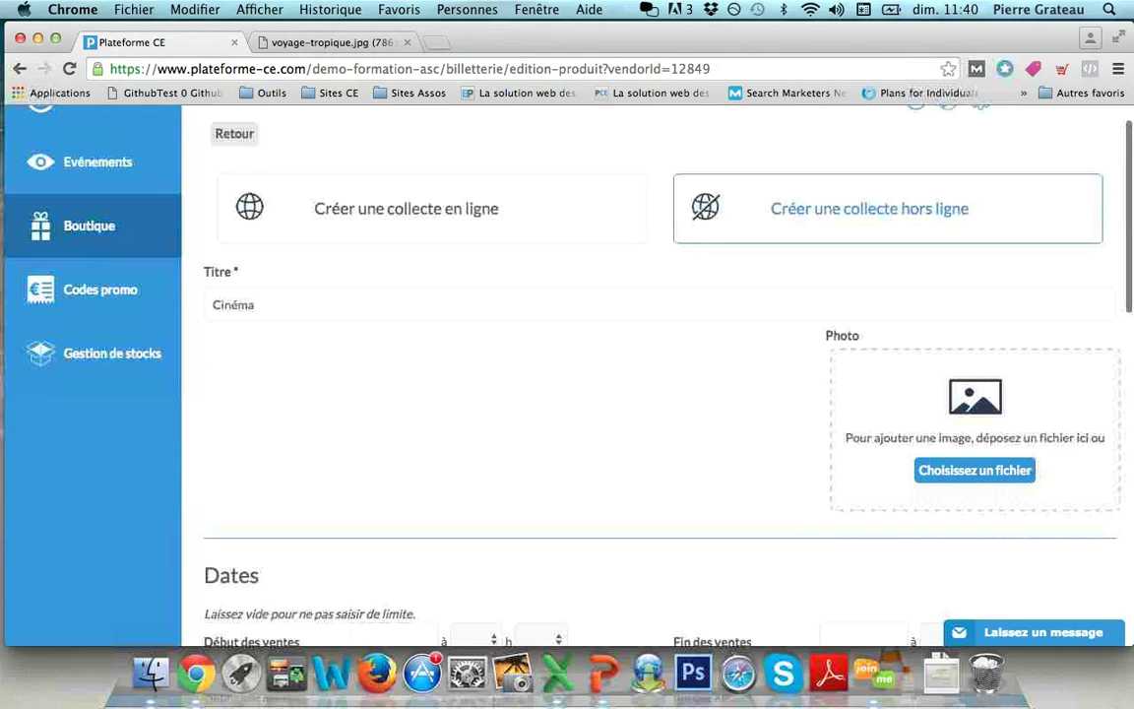
Step: Upload cinéma.jpg as the product photo and save the crop
click(975, 471)
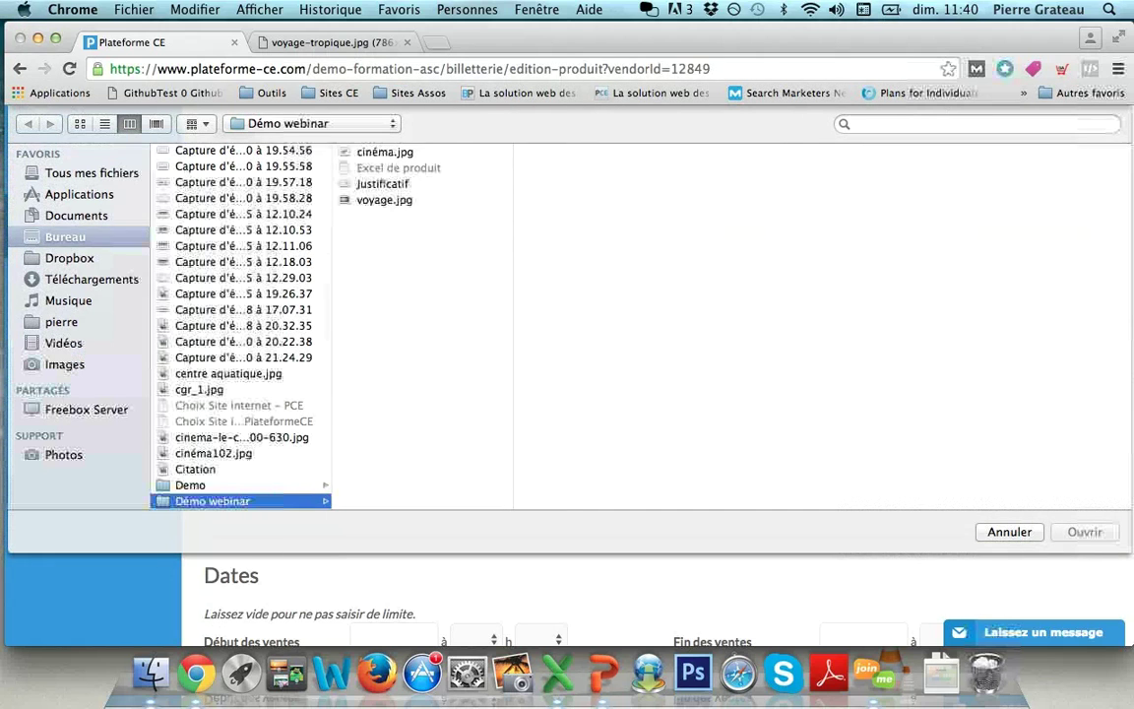
double_click(385, 153)
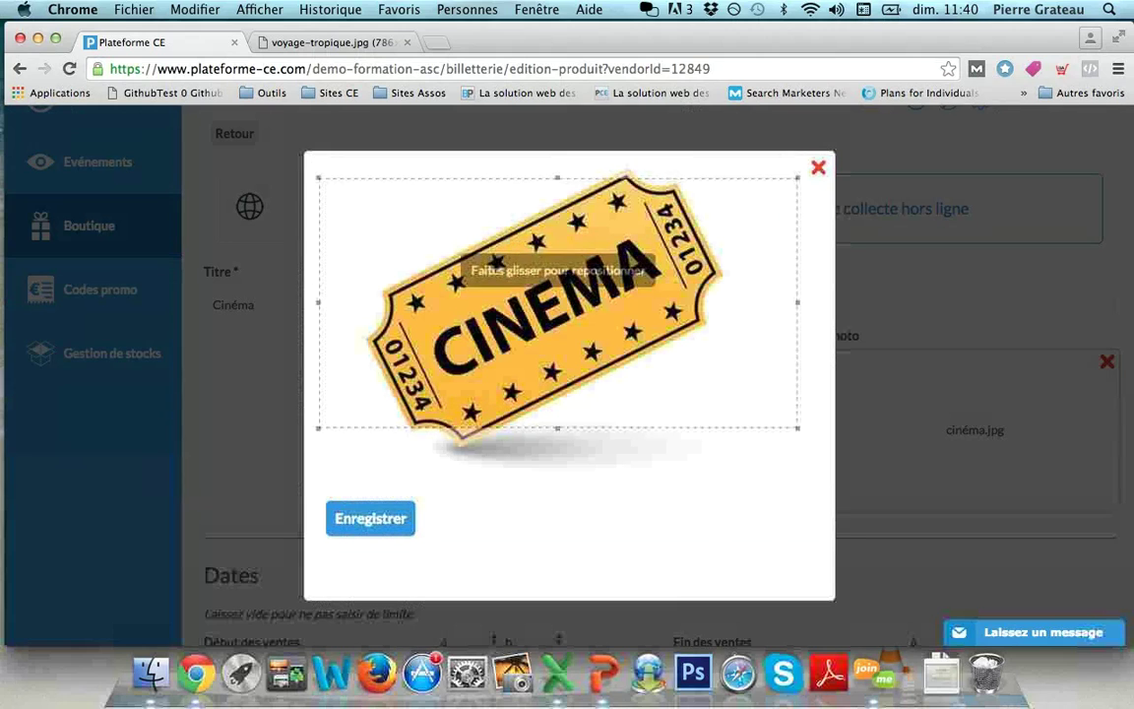
click(371, 518)
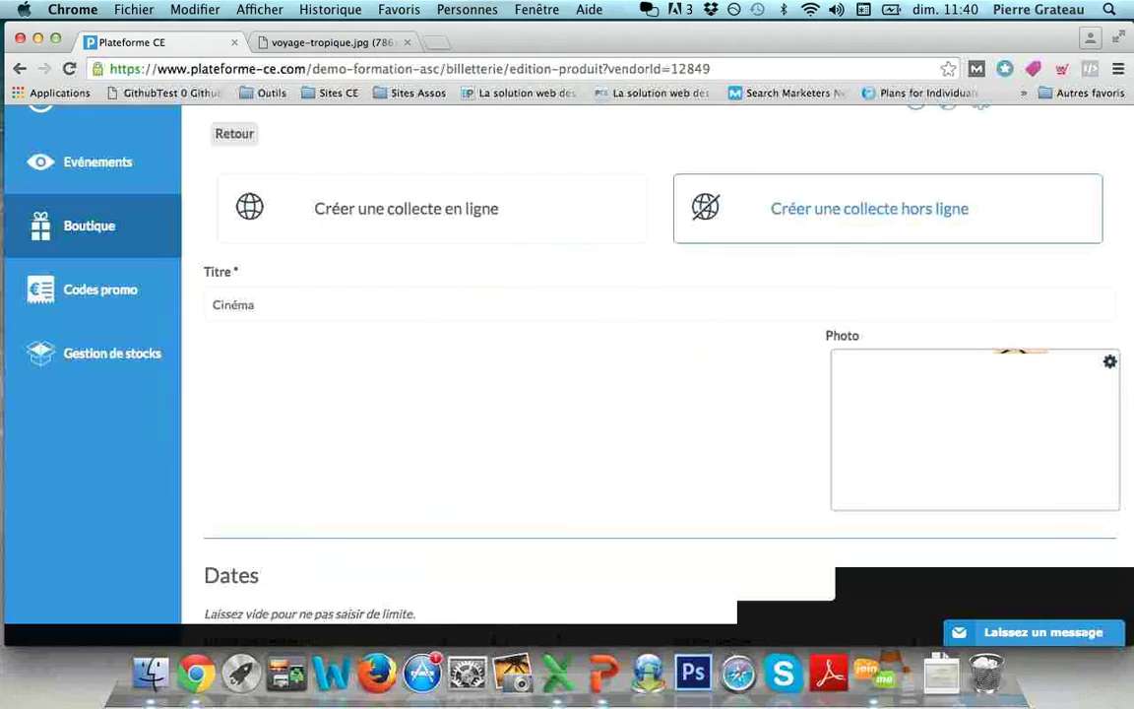
scroll(650, 394, down, 1)
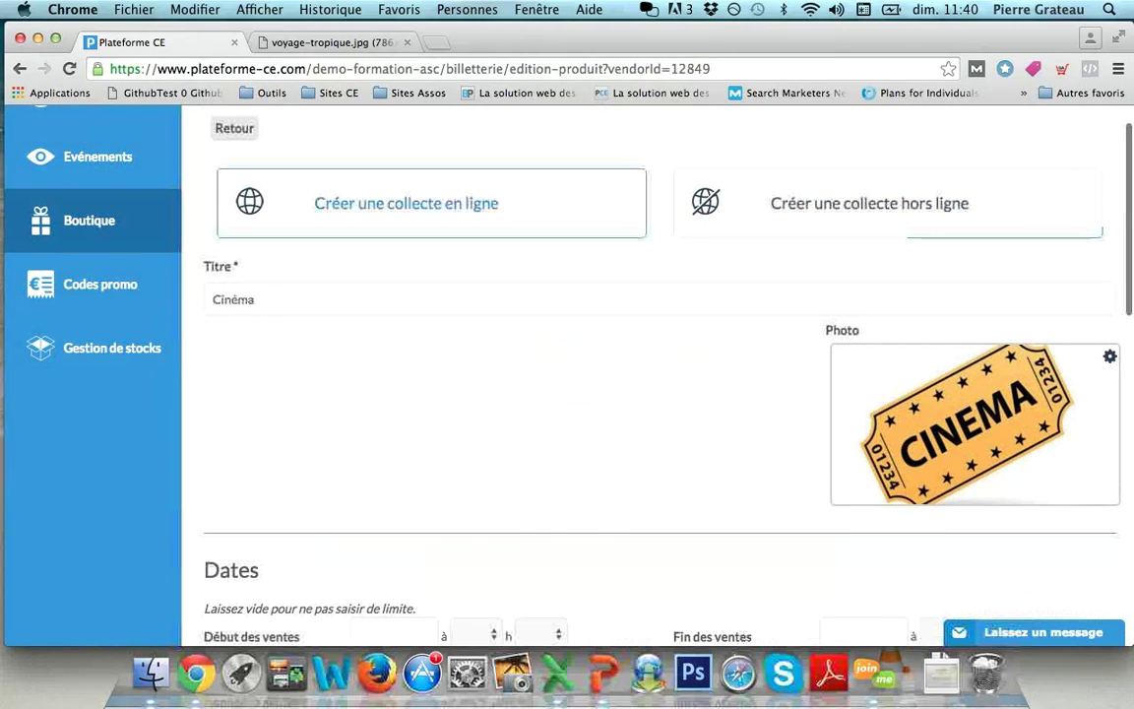
scroll(650, 394, down, 2)
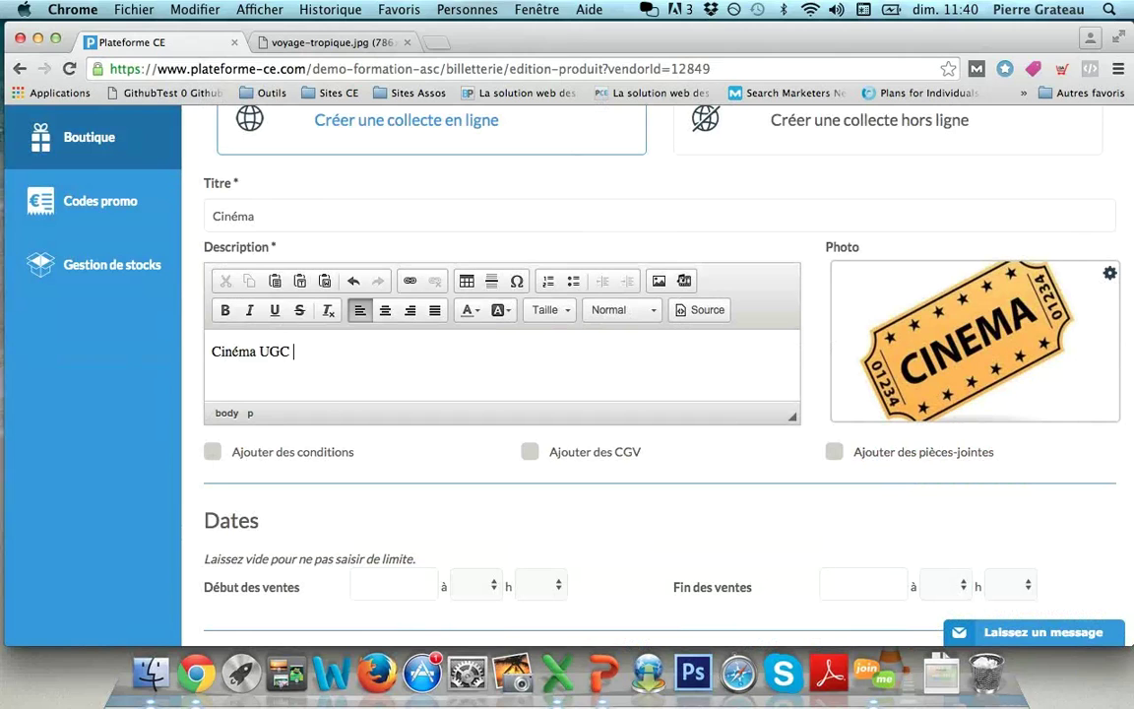
Step: Set the Début des ventes to 01/02/2016 and Fin des ventes to 29/02/2016
scroll(650, 394, down, 2)
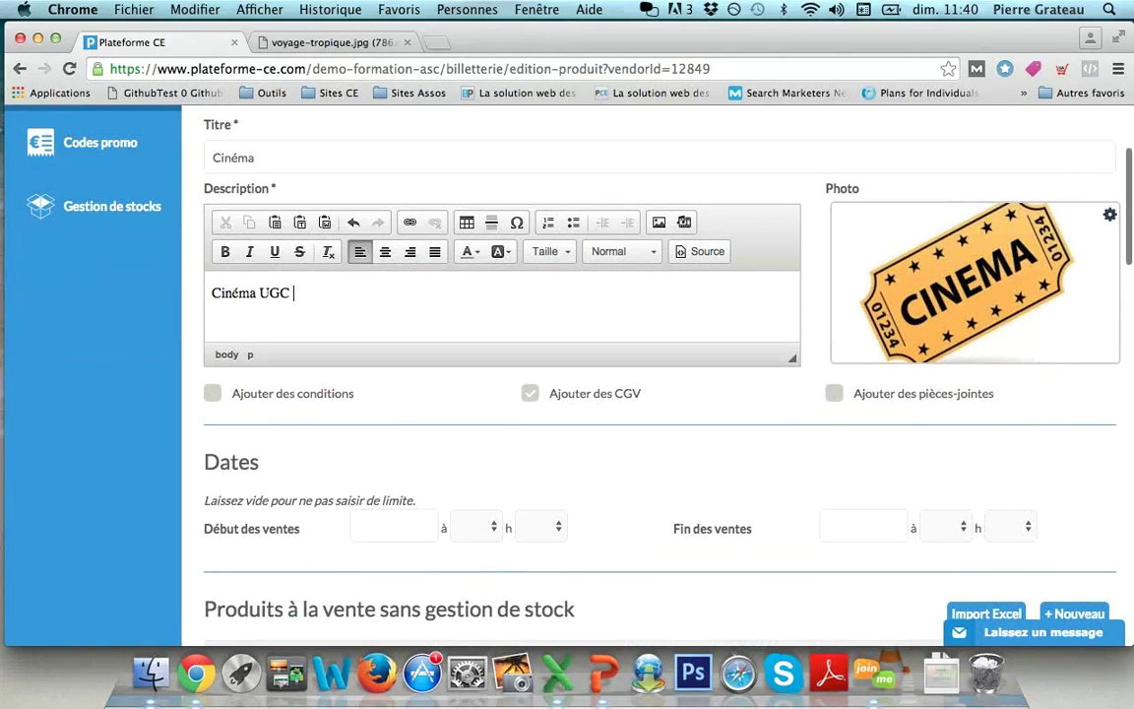
click(834, 393)
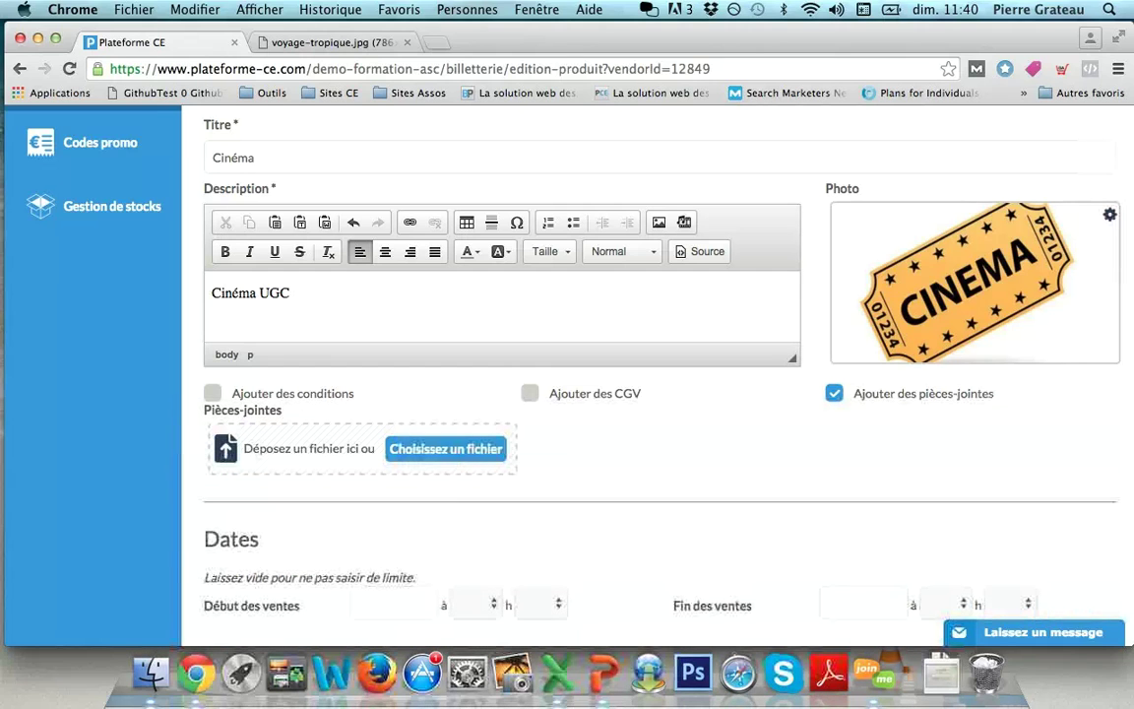
click(834, 393)
scroll(650, 393, down, 3)
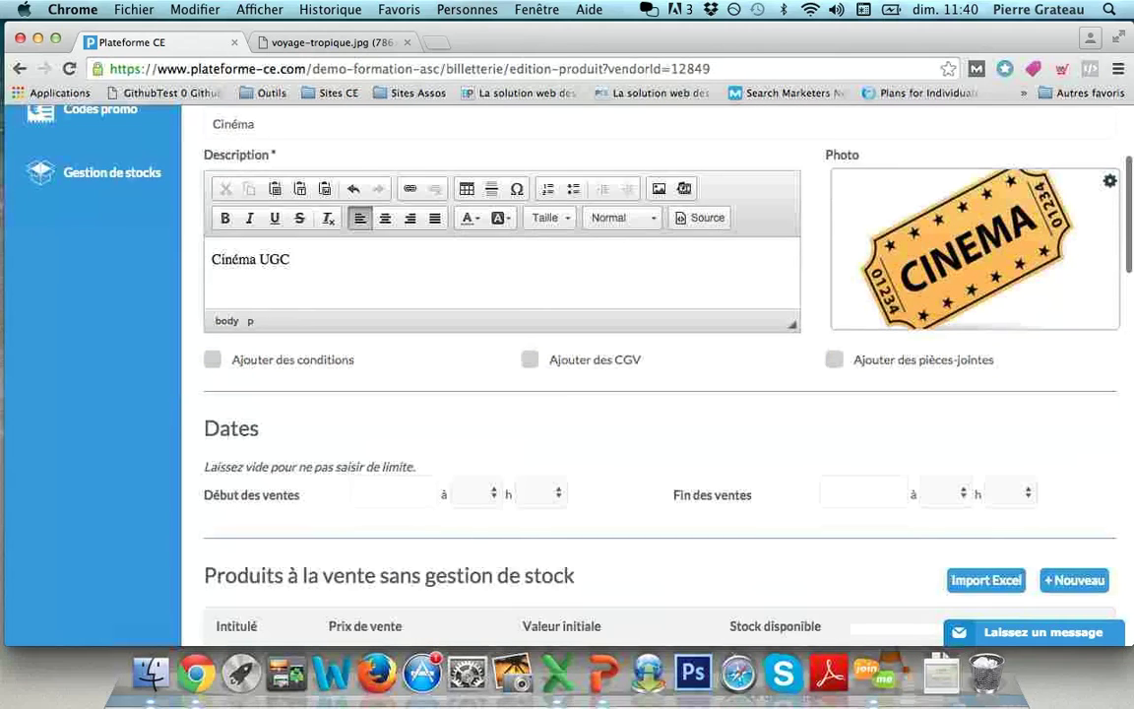
click(389, 440)
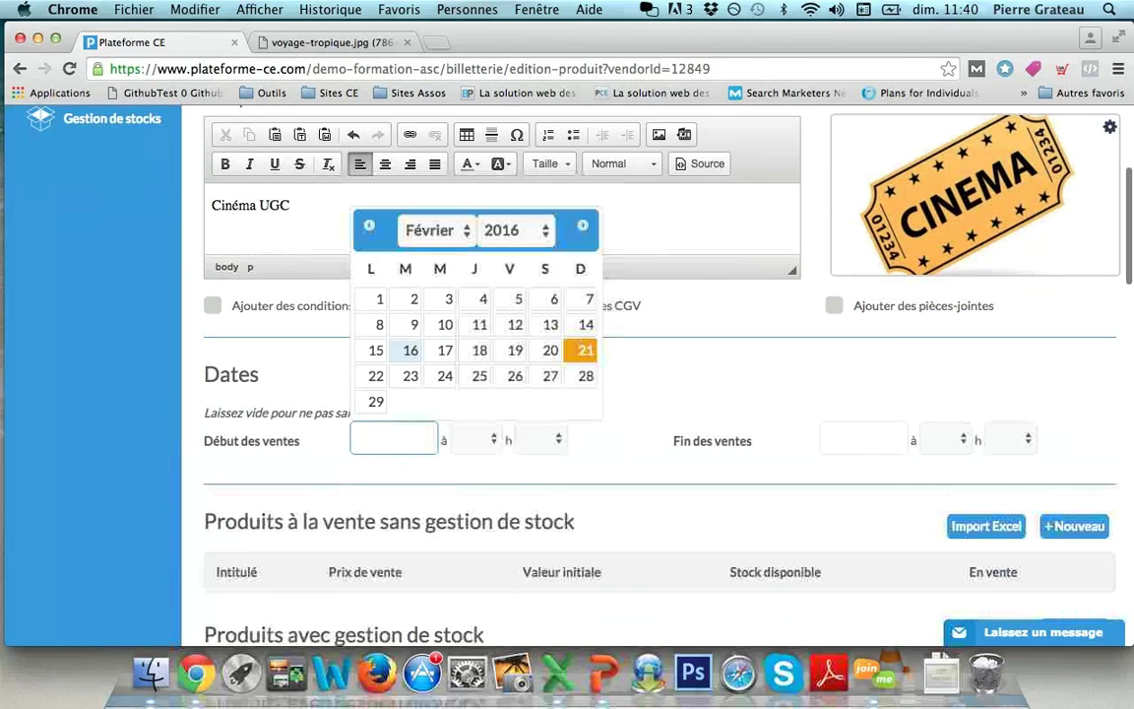
click(379, 299)
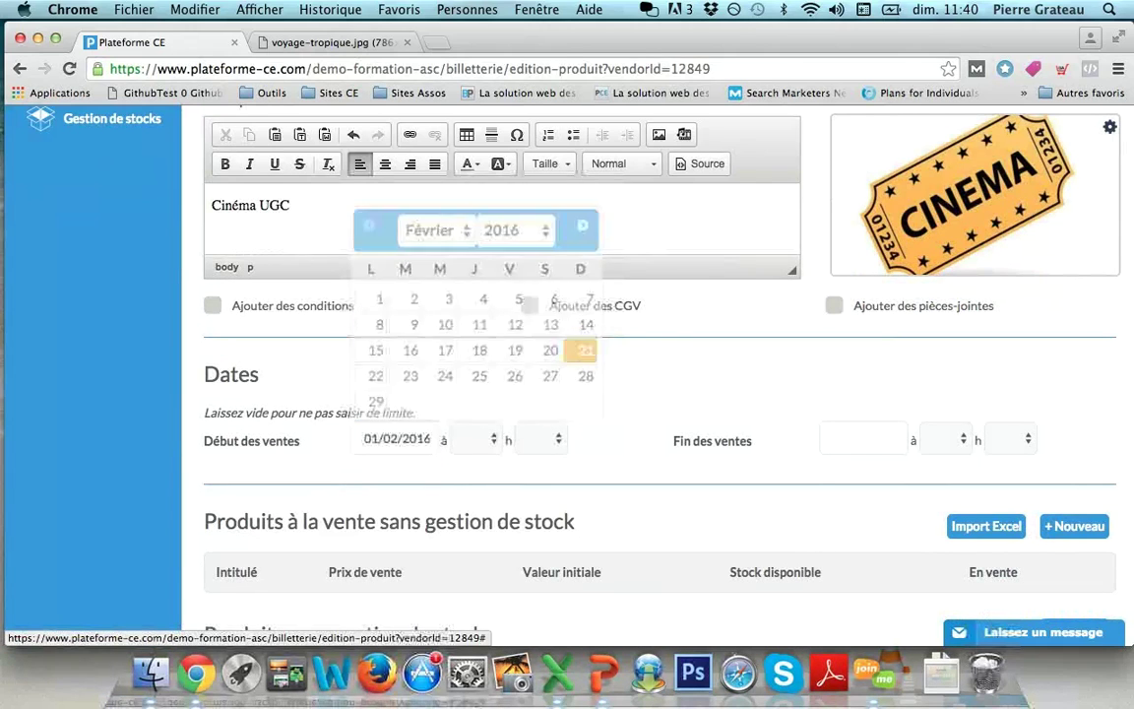
click(864, 439)
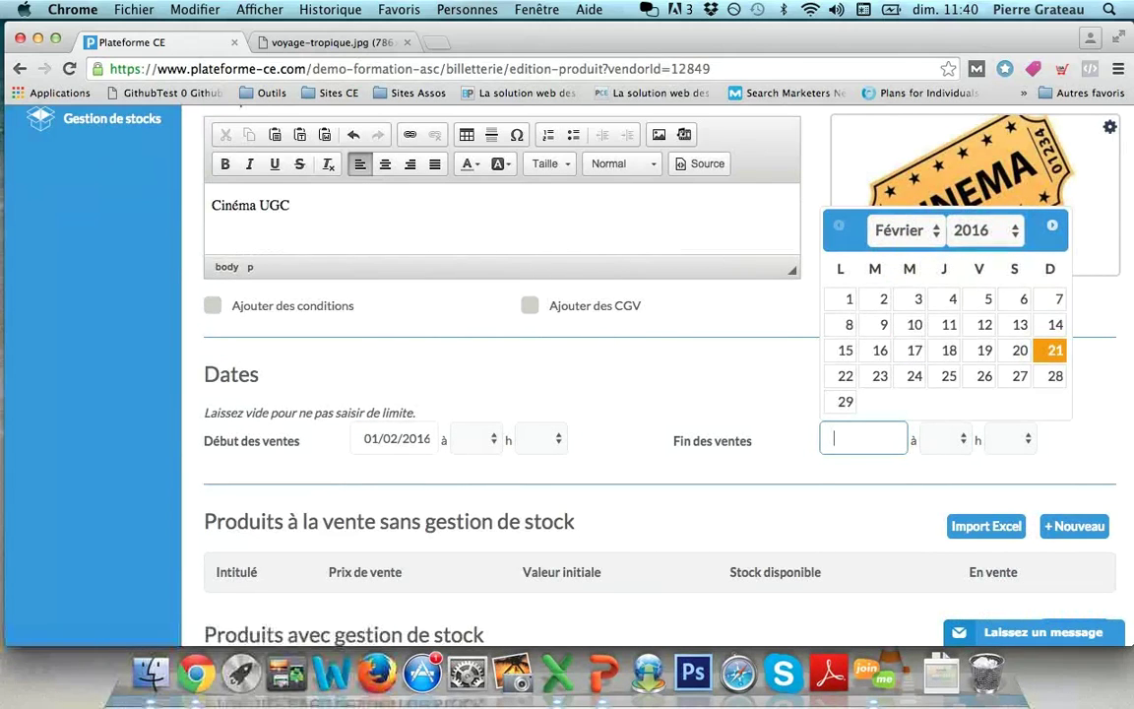
click(845, 400)
scroll(650, 394, down, 5)
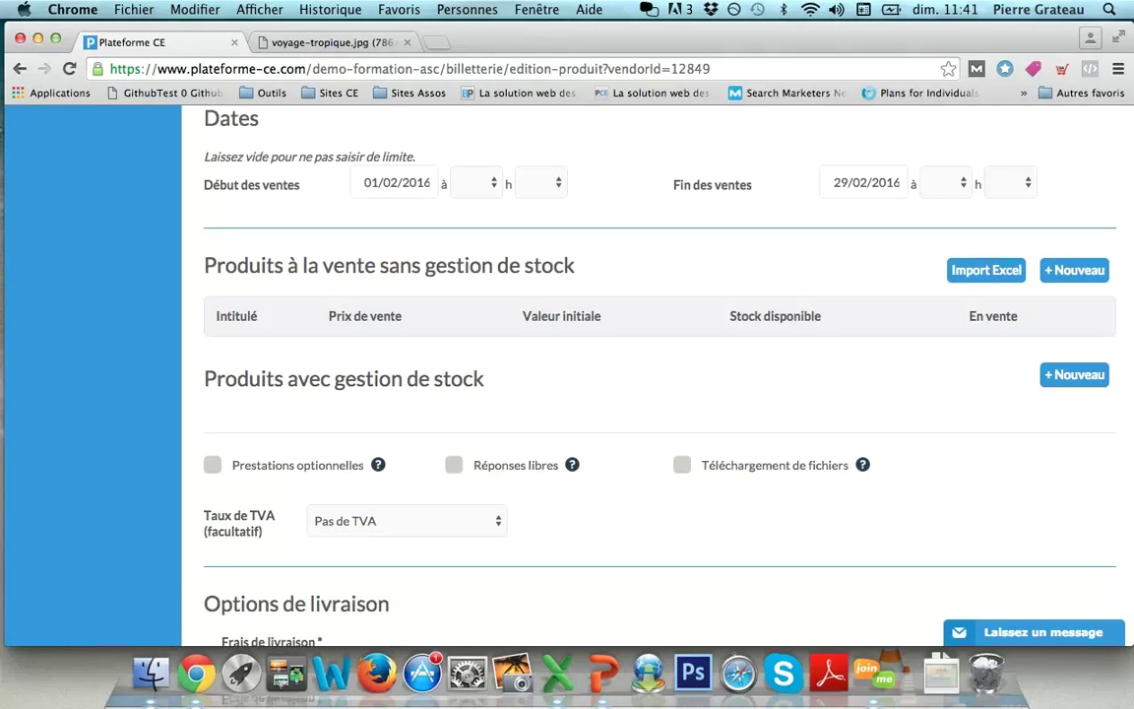
Step: Add a stock-managed product drawn from the UGC stock at 8.00 €, with cheque as the payment
drag(204, 379, 483, 380)
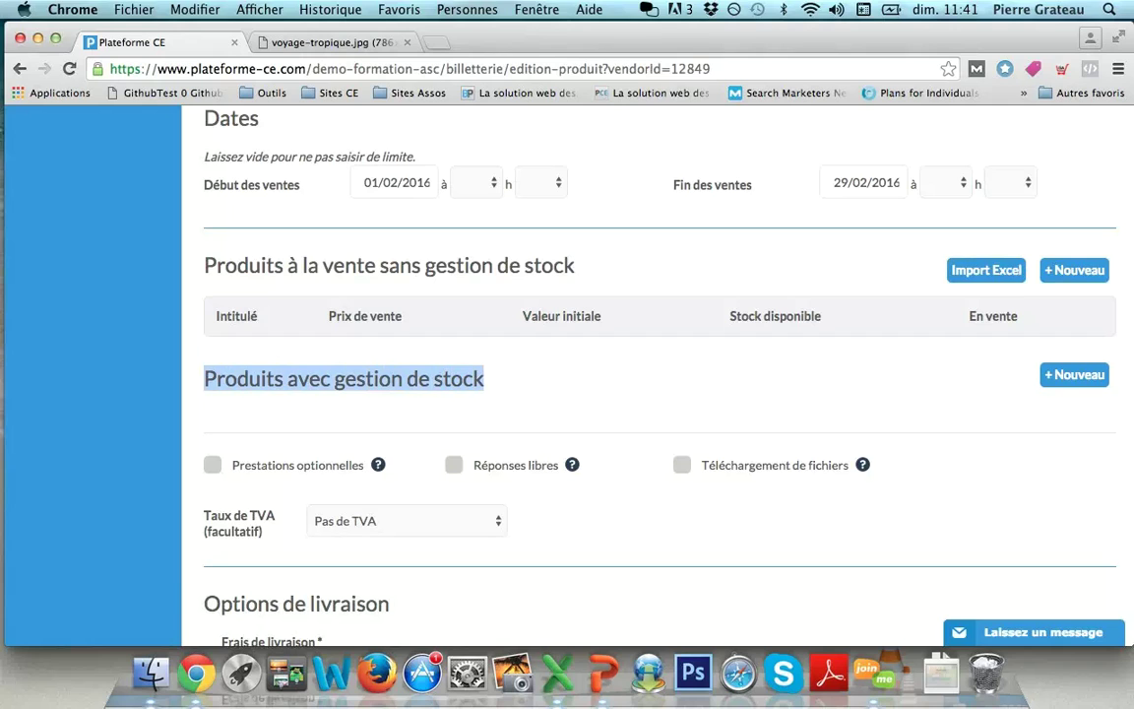
click(1075, 374)
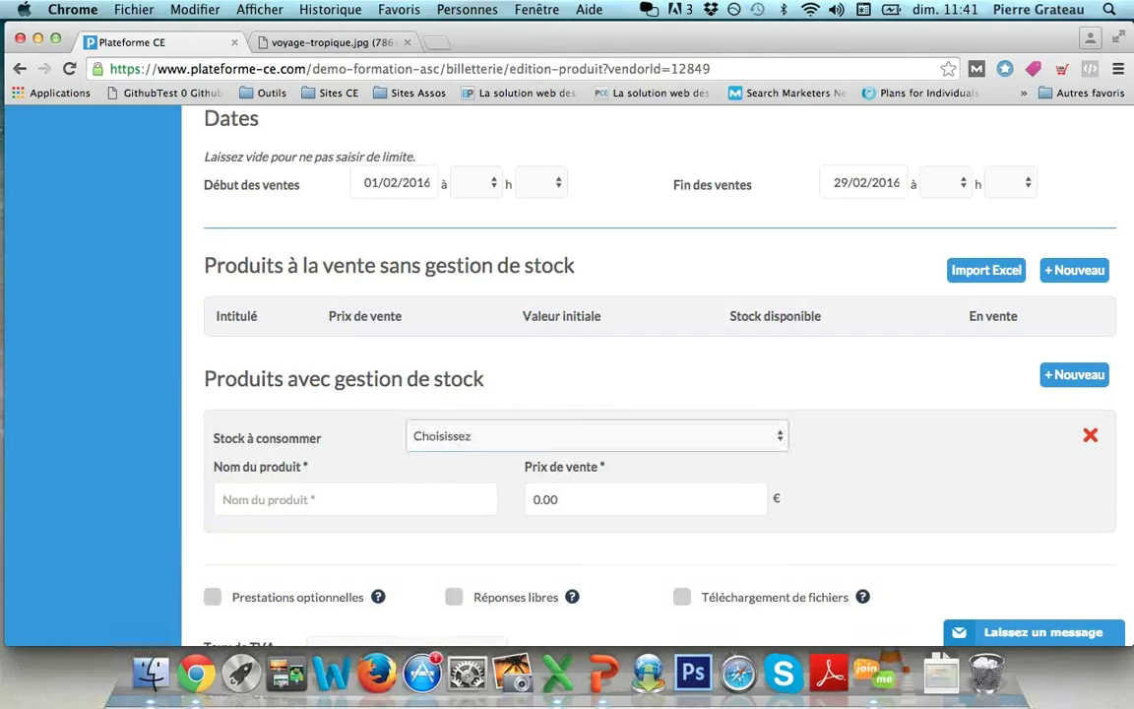
click(590, 435)
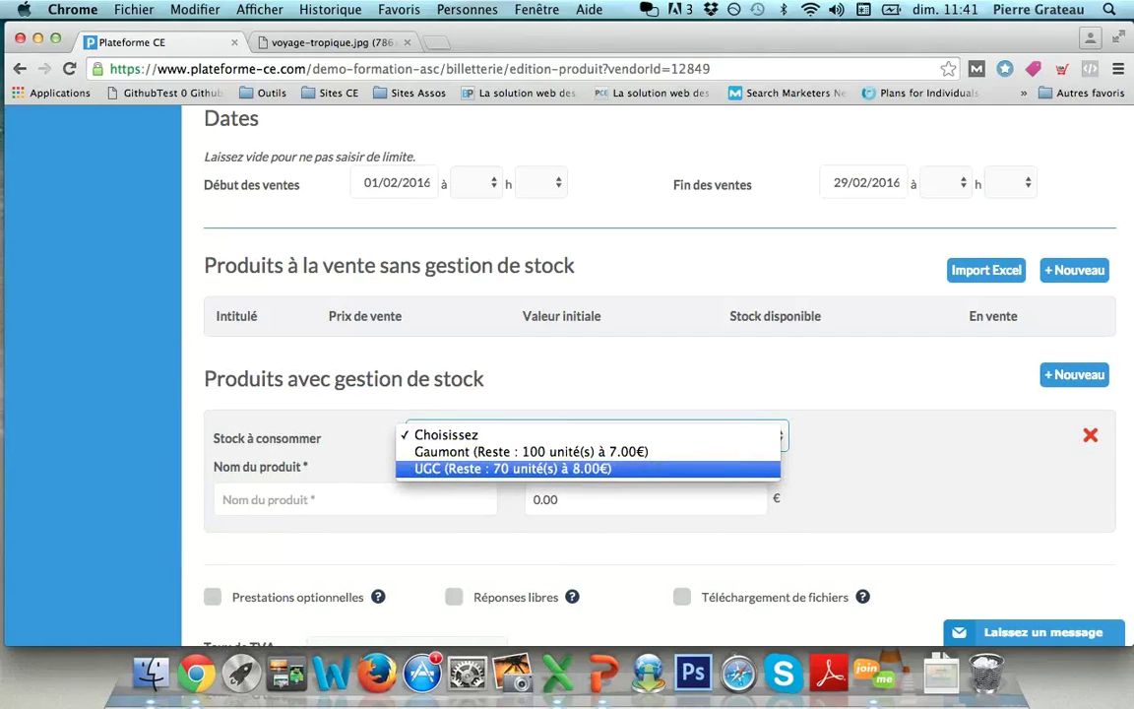
click(512, 469)
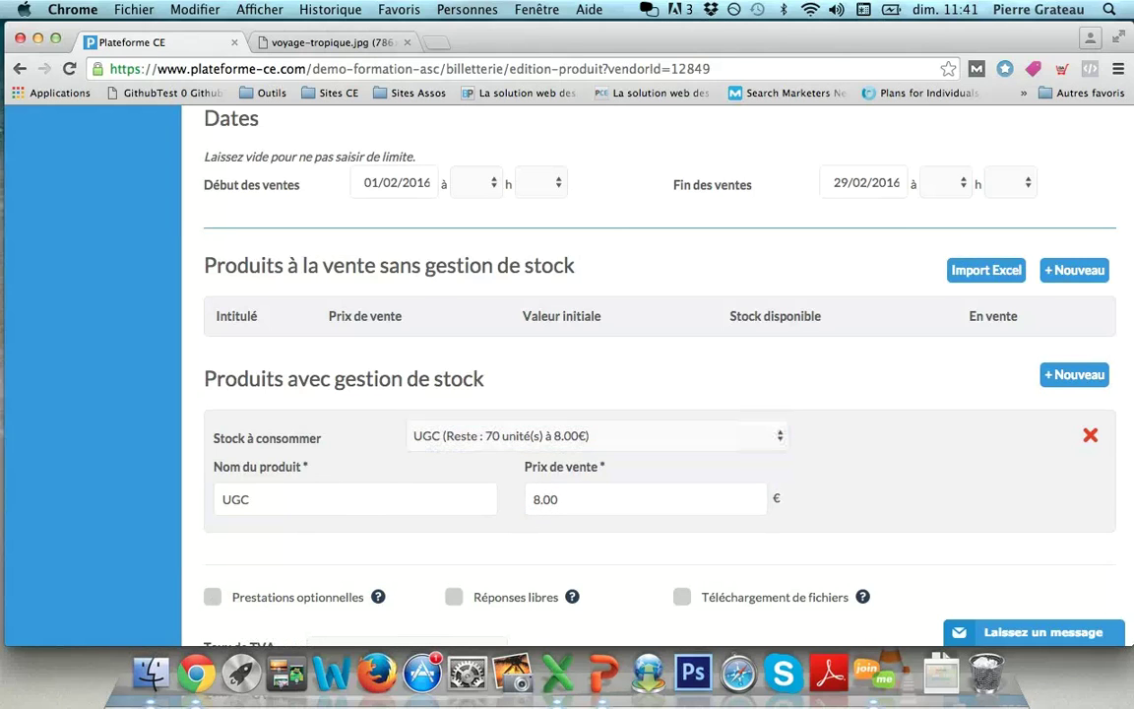
scroll(600, 374, down, 3)
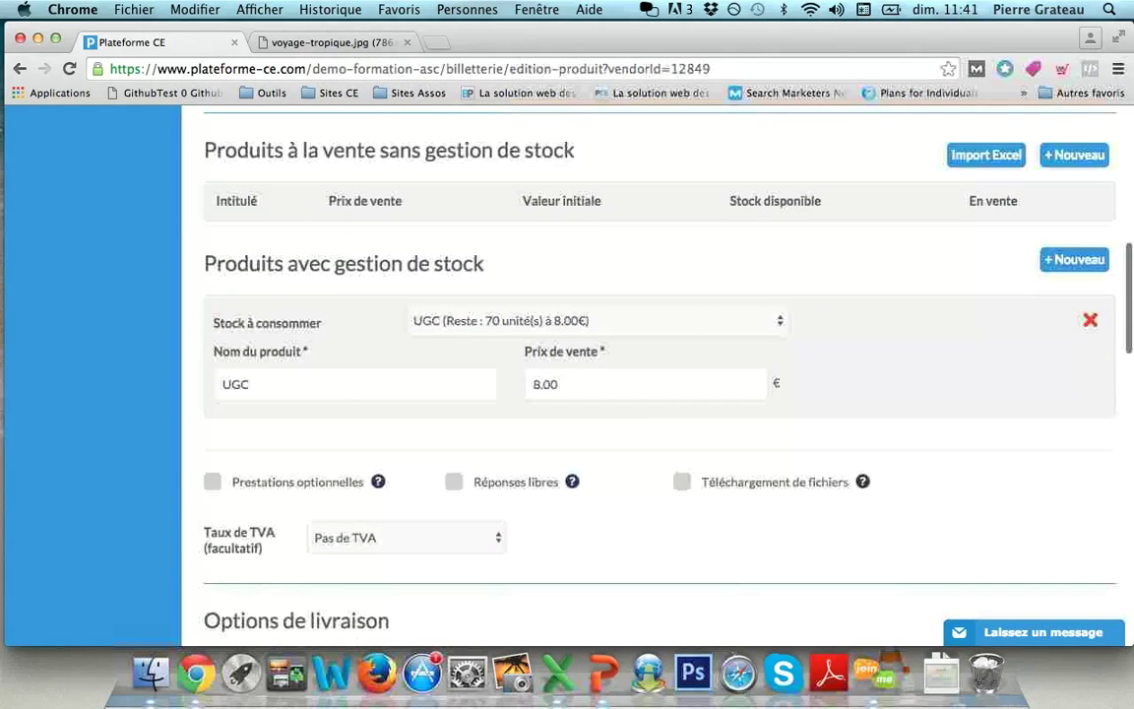
scroll(649, 394, down, 7)
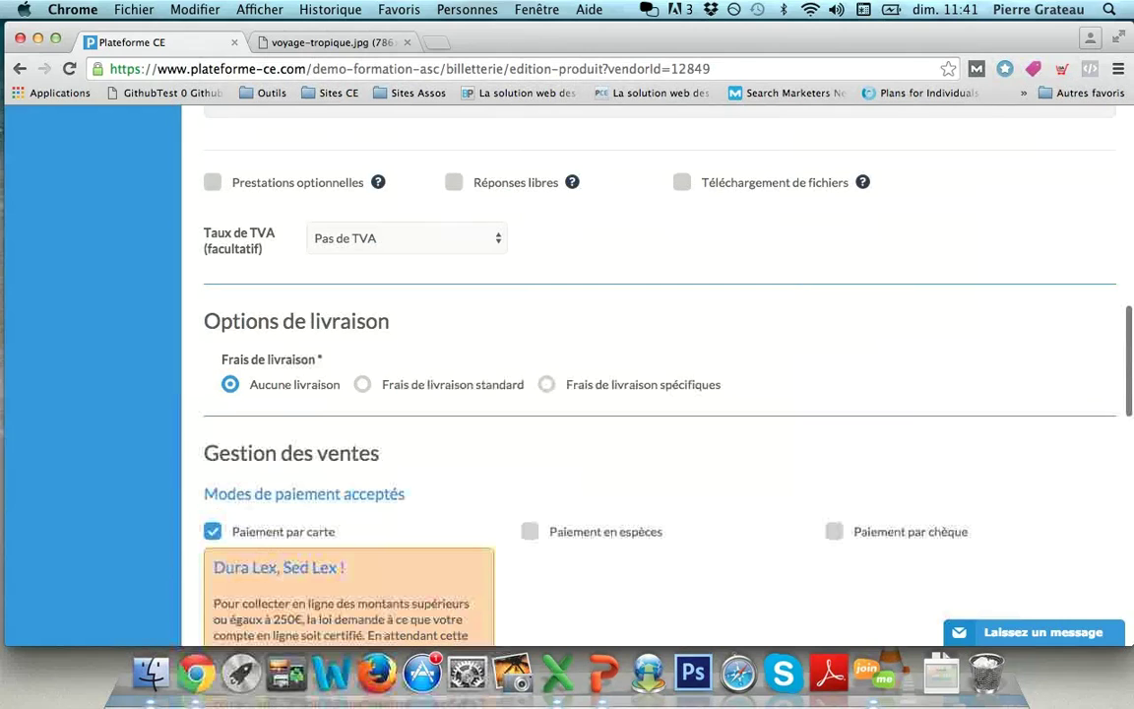
scroll(601, 394, down, 3)
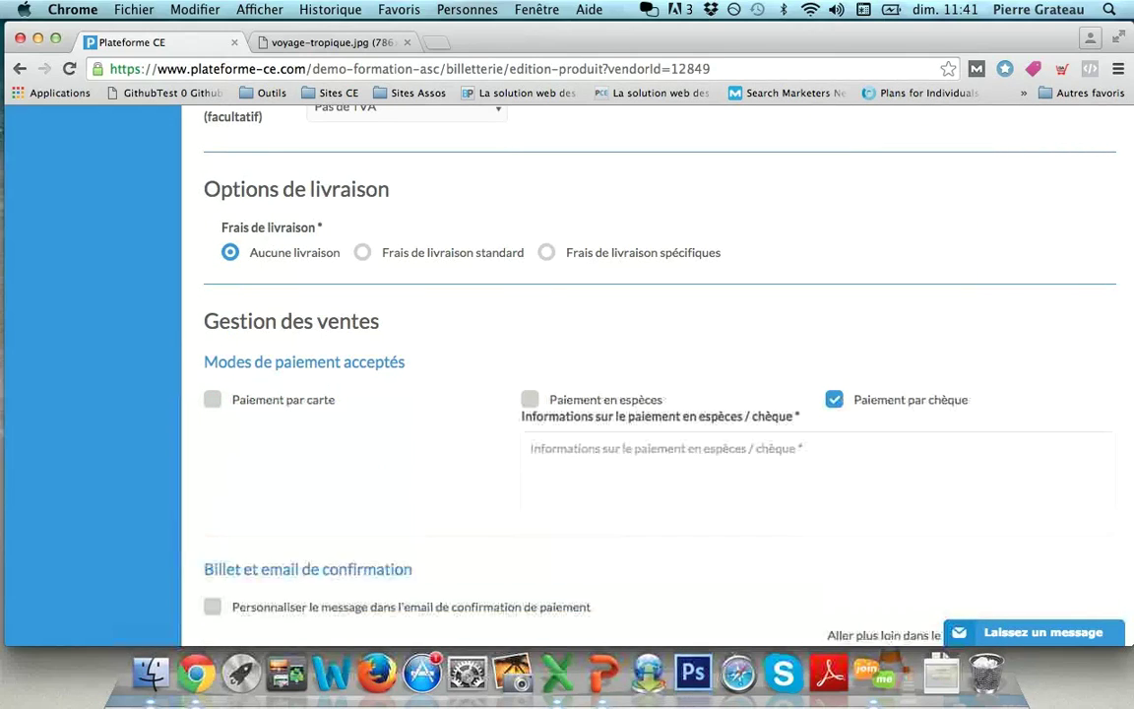
click(532, 448)
Step: Write the cheque note 'Veuillez rapporter un chèque au CE'
text(Veuillez rapporter un ch)
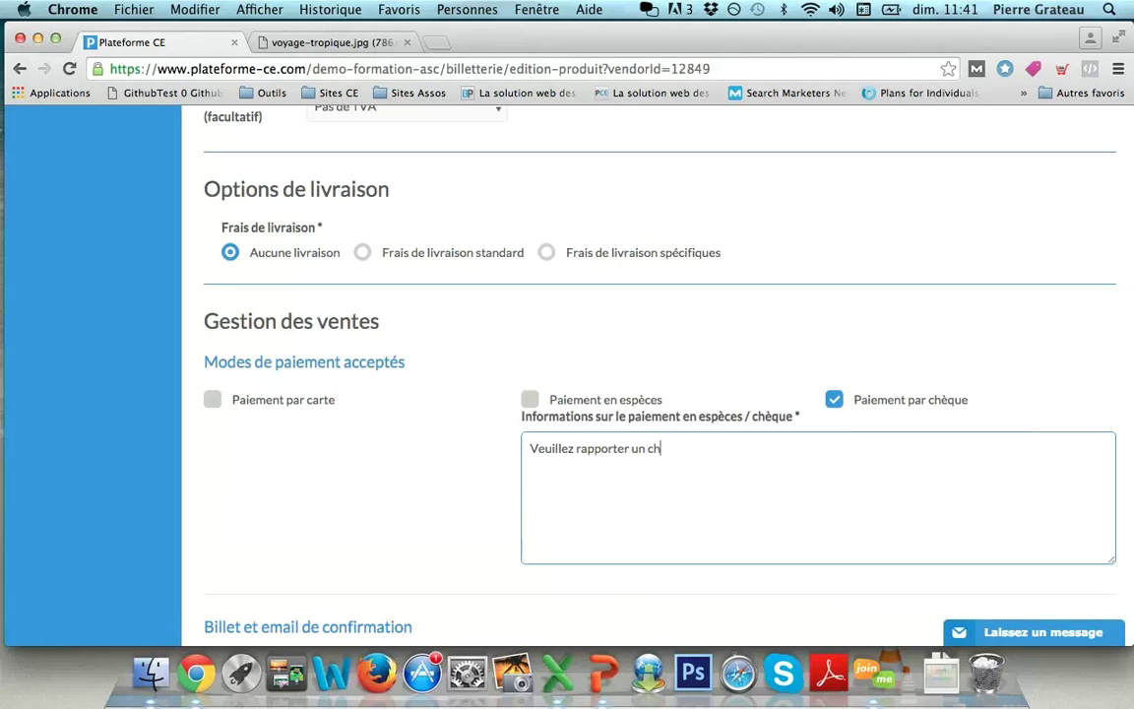
scroll(650, 394, down, 6)
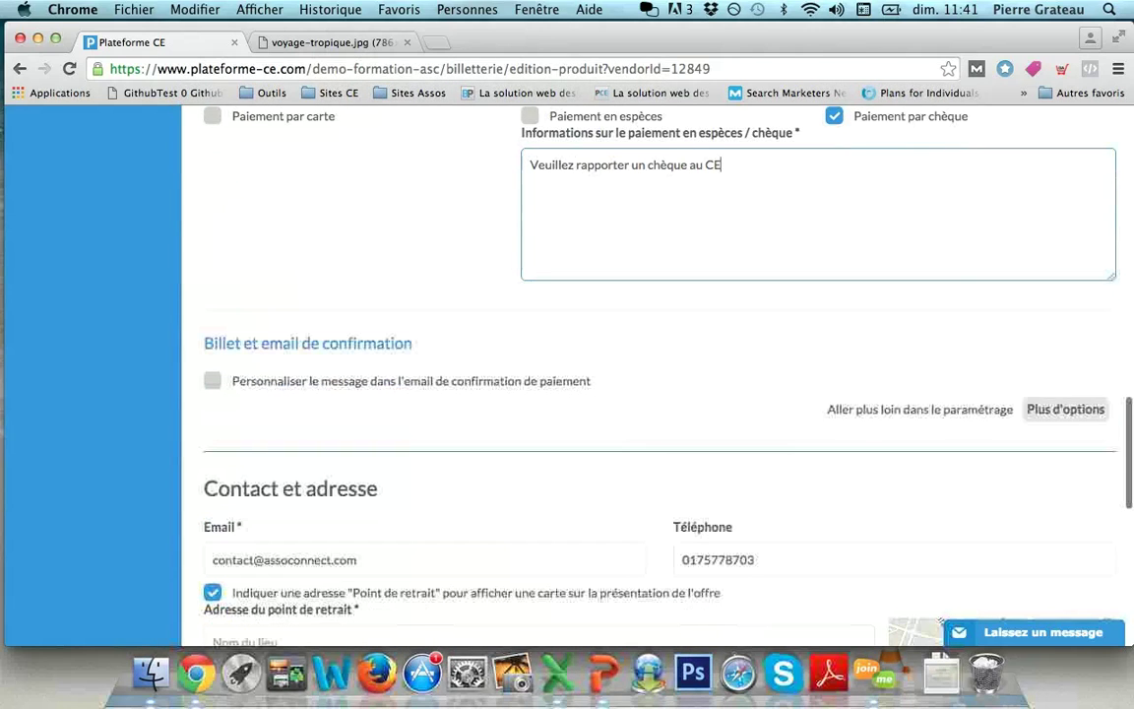
scroll(650, 394, down, 5)
Step: Name the pickup point 'Local CE' and confirm the address fields
click(539, 373)
text(Local CE)
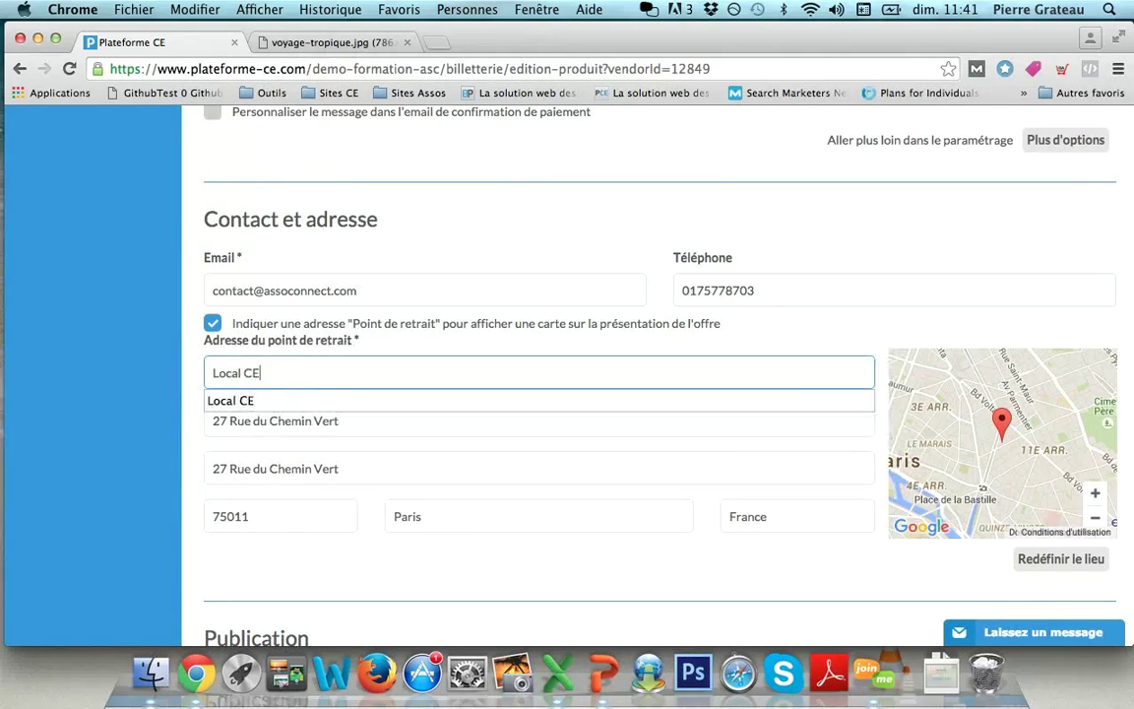
key(Tab)
click(537, 515)
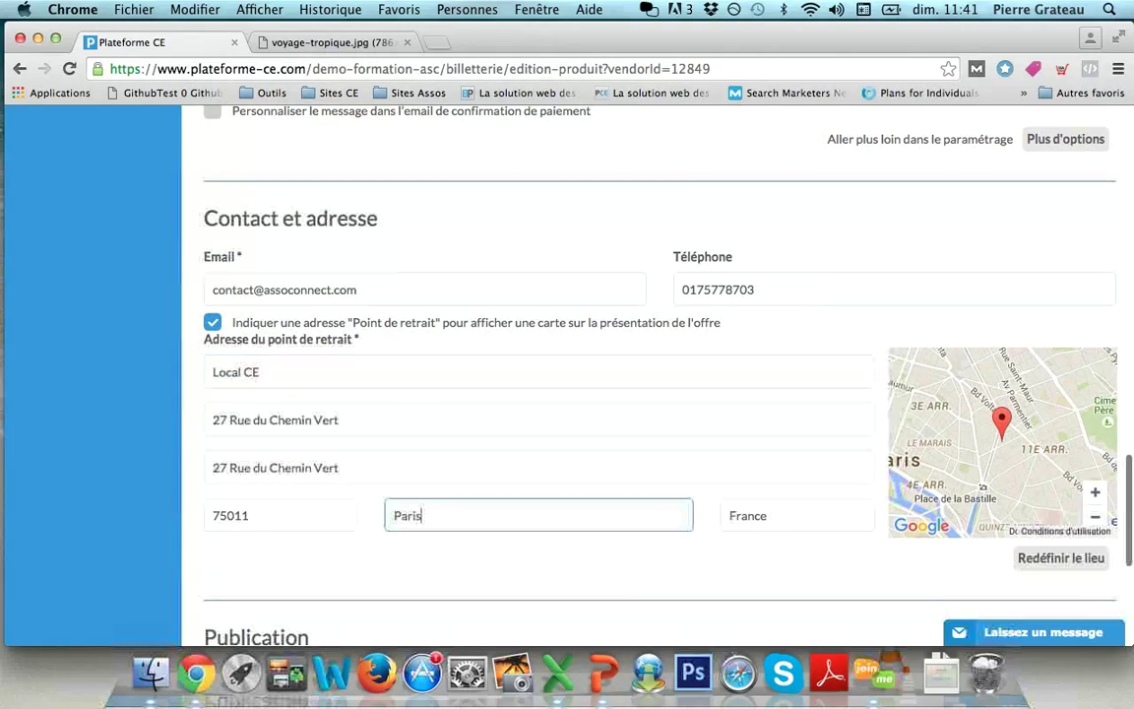
scroll(650, 394, down, 4)
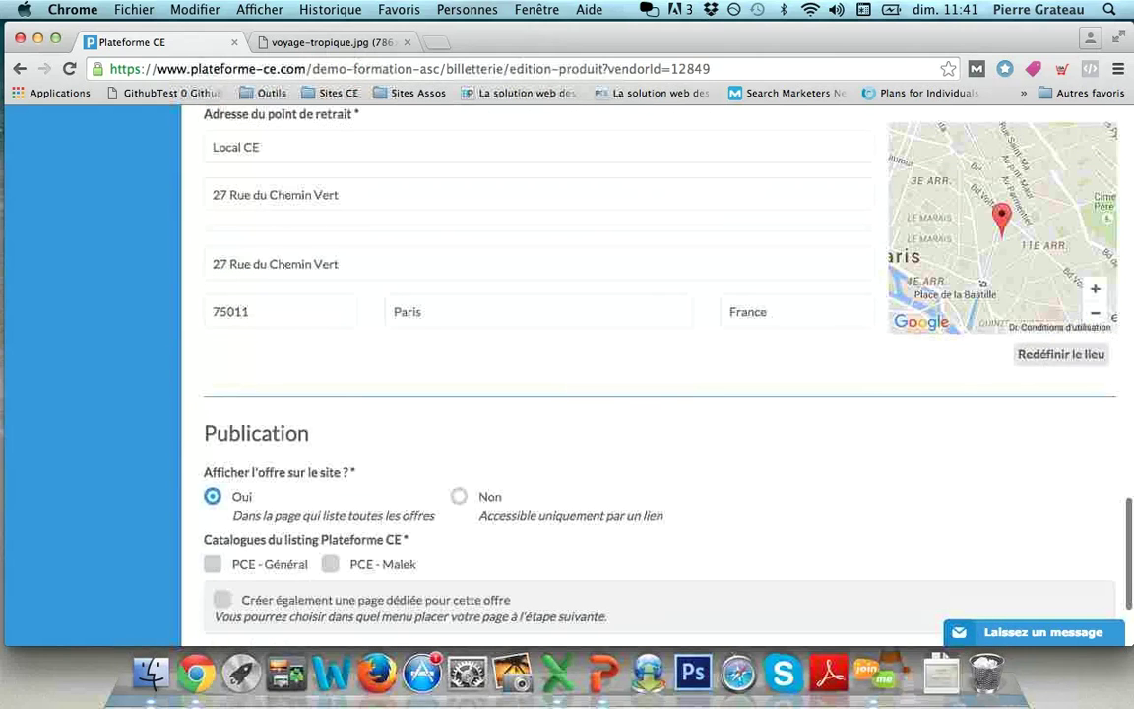
scroll(650, 394, down, 5)
Step: Publish the offer in the PCE - Général catalogue and save it as a draft
click(216, 327)
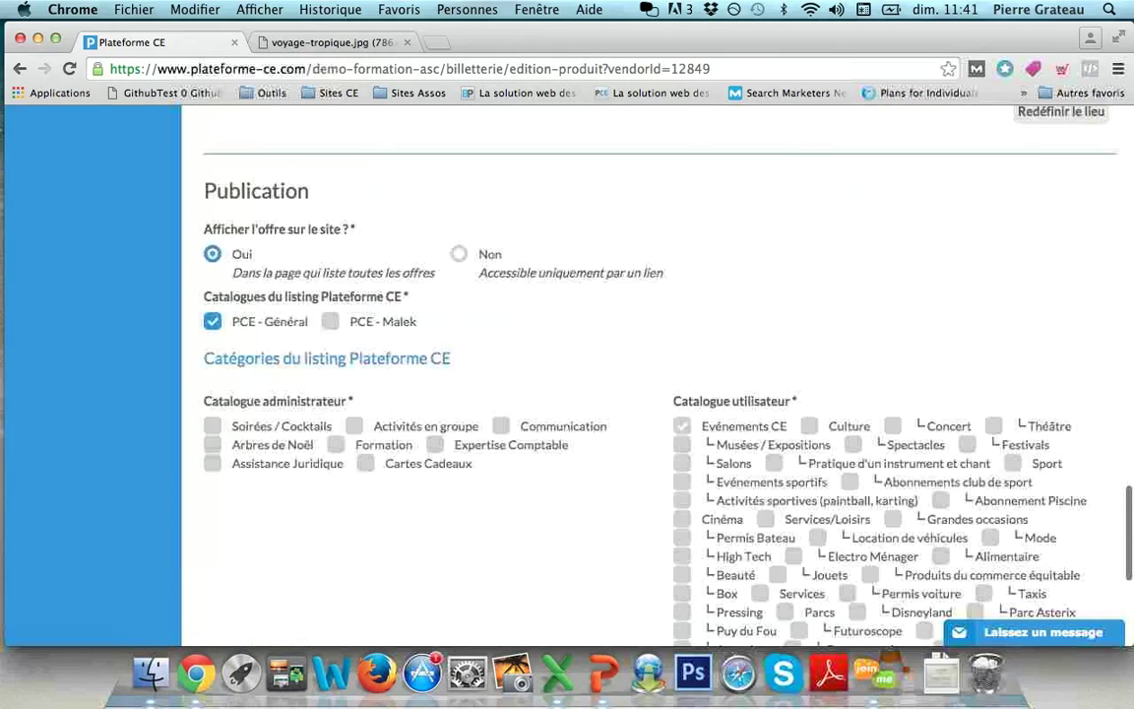
scroll(650, 393, down, 3)
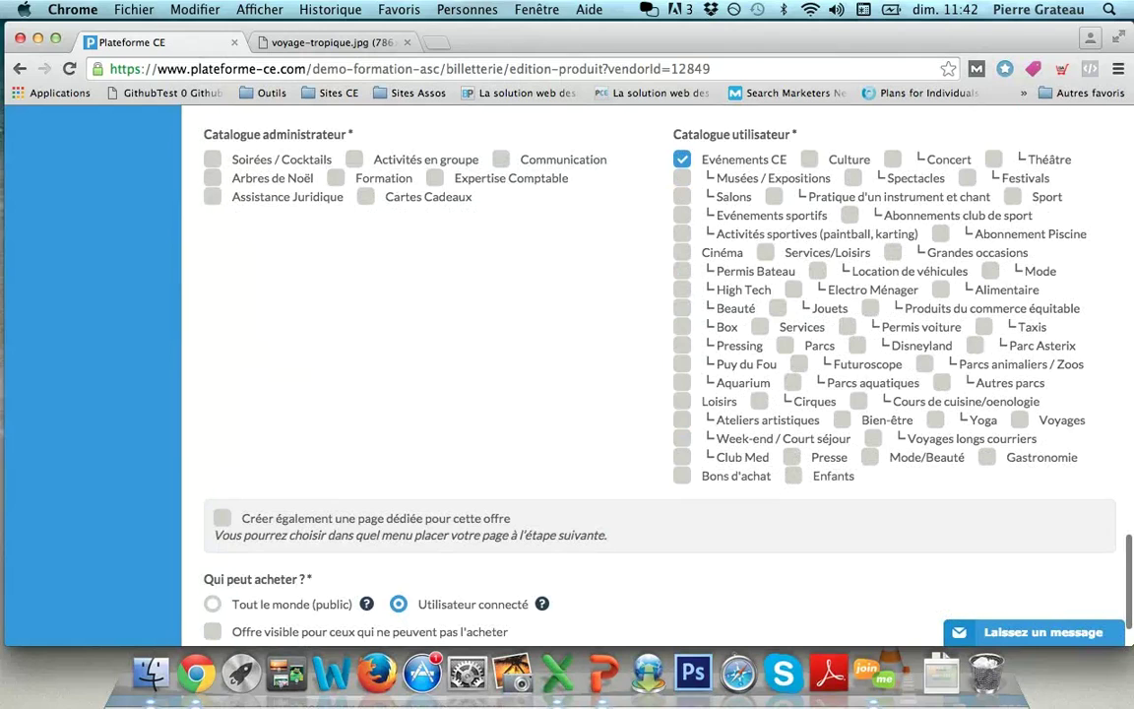
scroll(650, 375, down, 3)
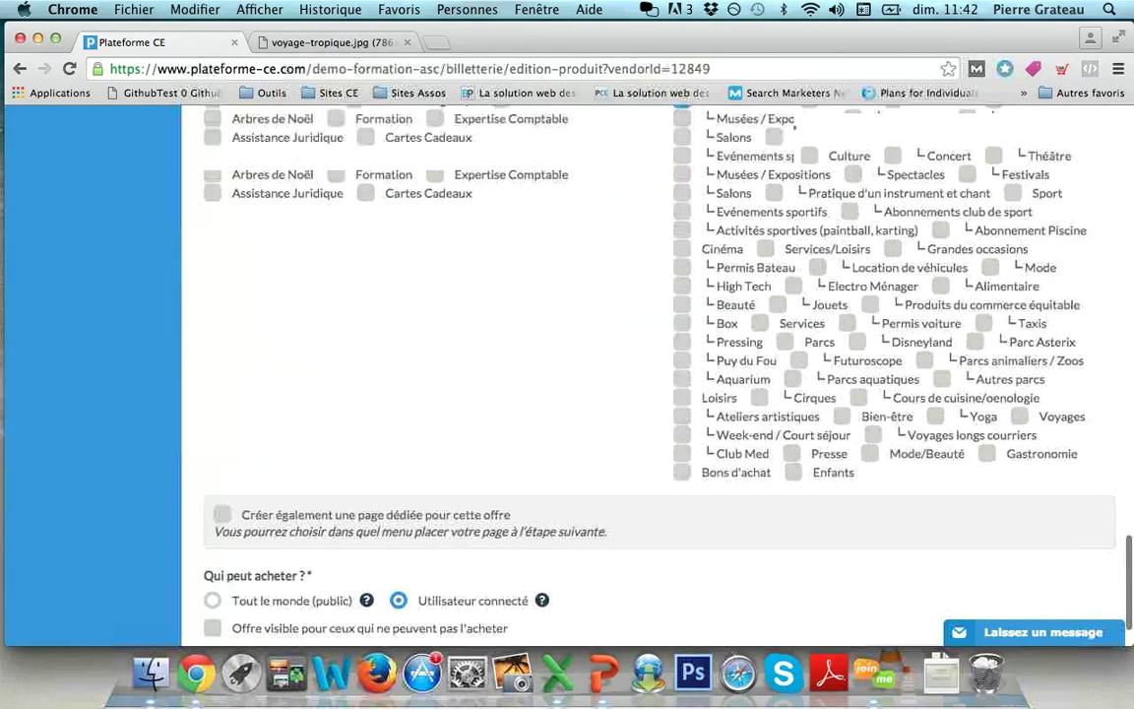
click(946, 586)
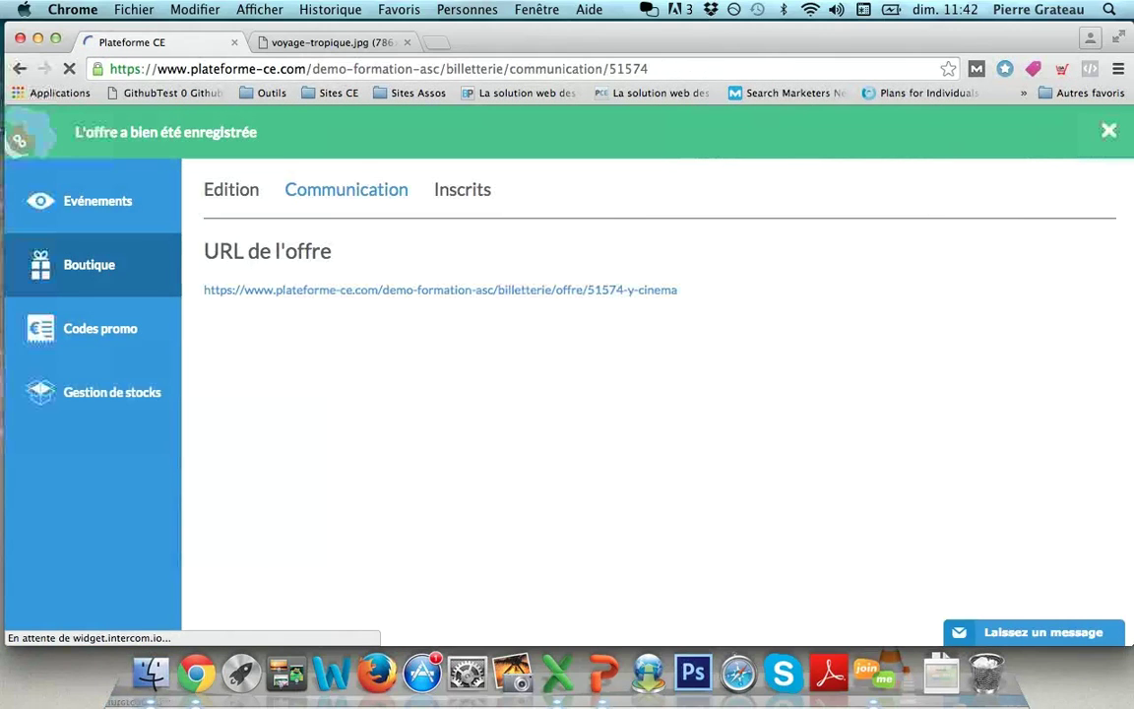
Step: Show the Cinéma offer's Inscrits tab, which has no registrants yet
click(462, 189)
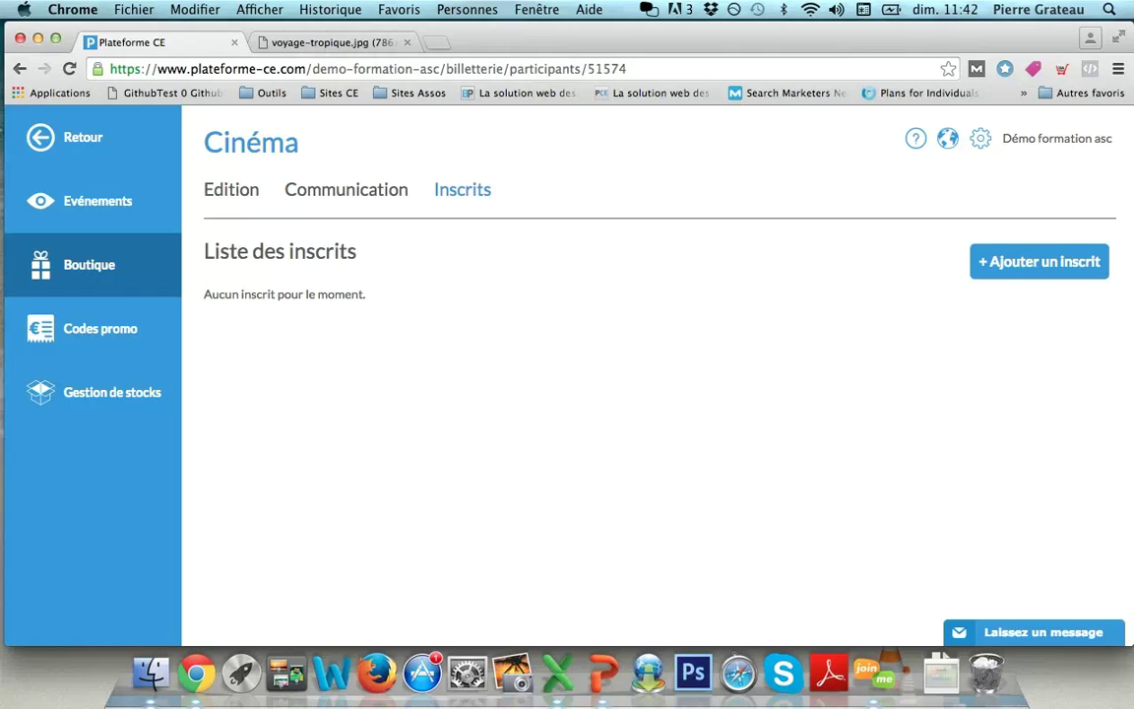
Step: Return to the main menu and open the Subventions Paramètrage page
click(83, 137)
click(98, 456)
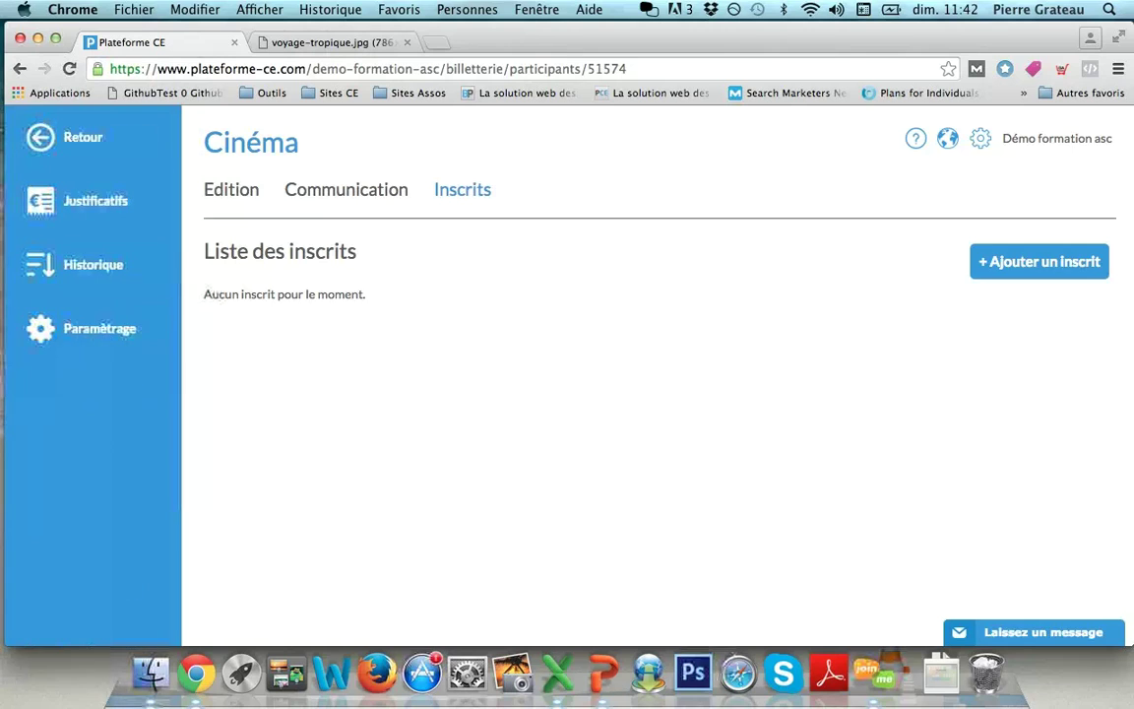
click(99, 328)
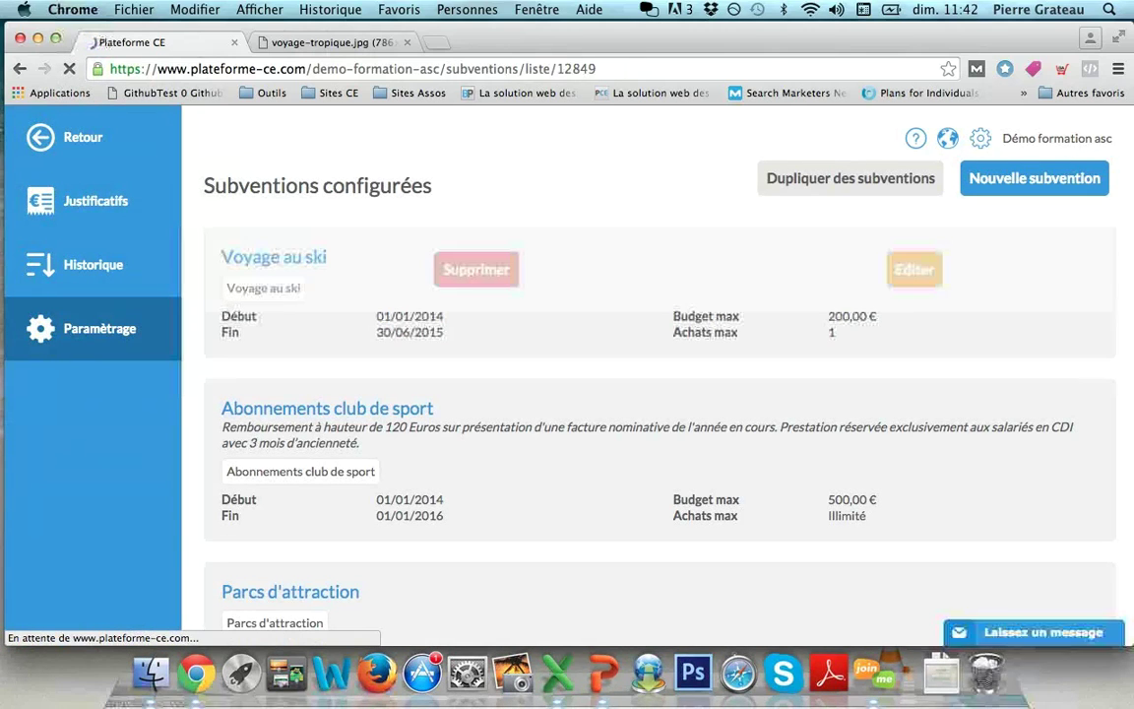
Step: Create a subsidy named 'Cinéma UGC' valid from 01/01/2016 to 31/12/2016
click(1034, 179)
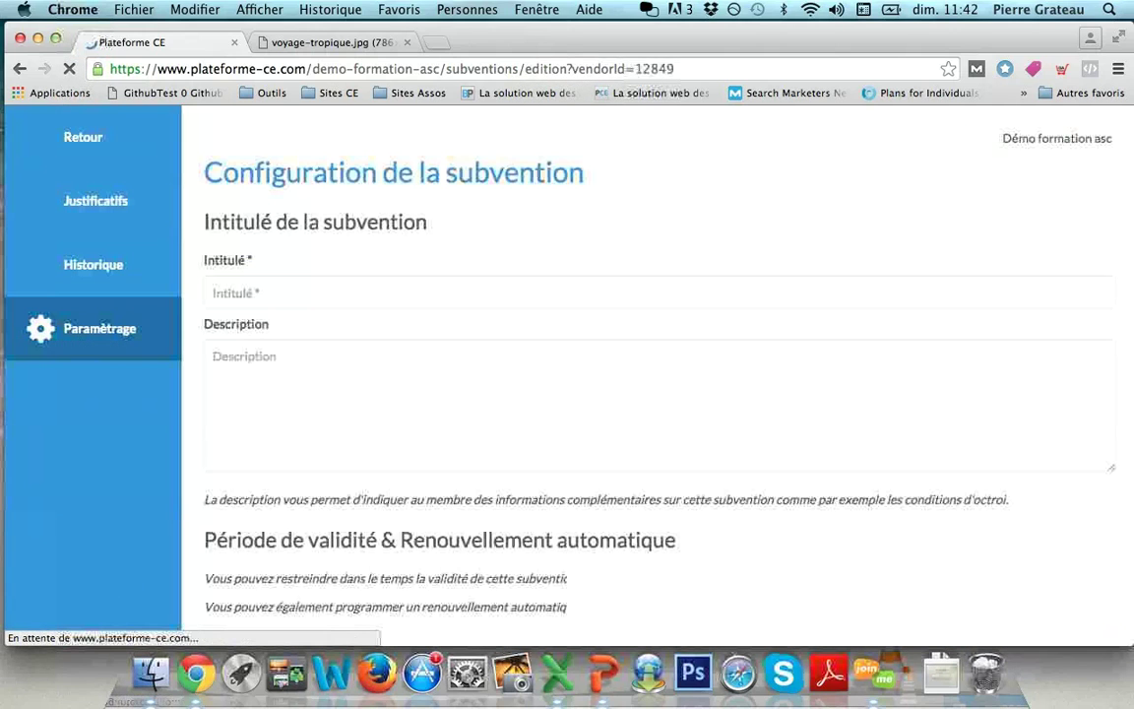
text(Cinéma UGC)
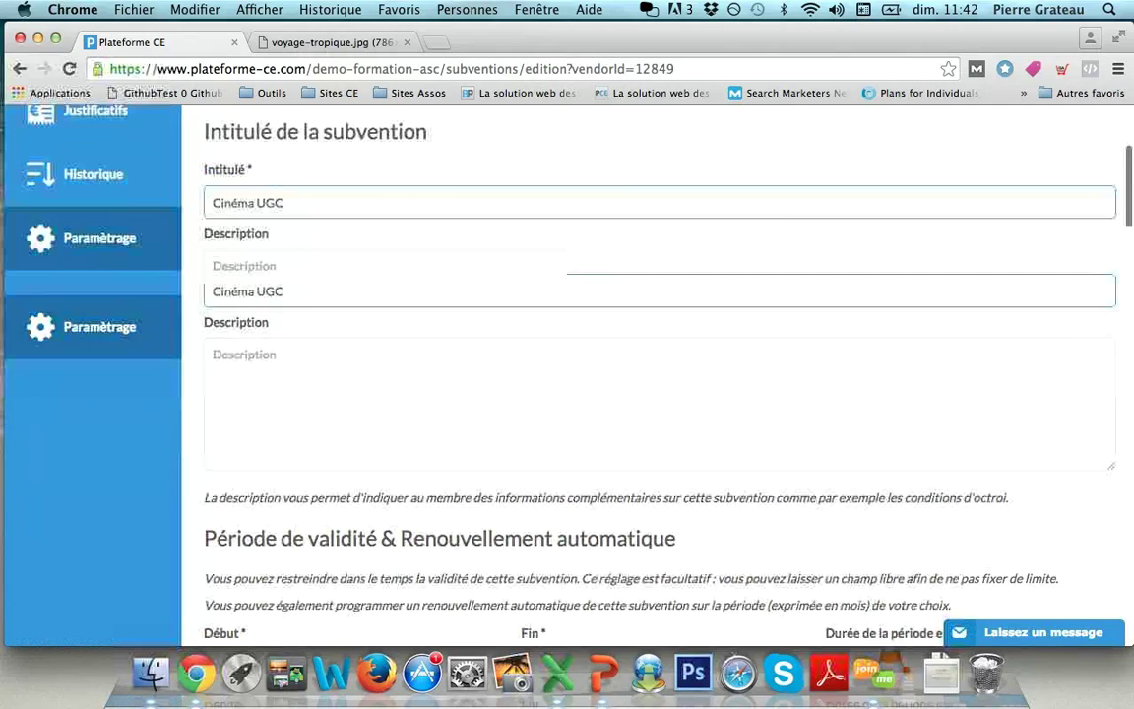
scroll(649, 394, down, 5)
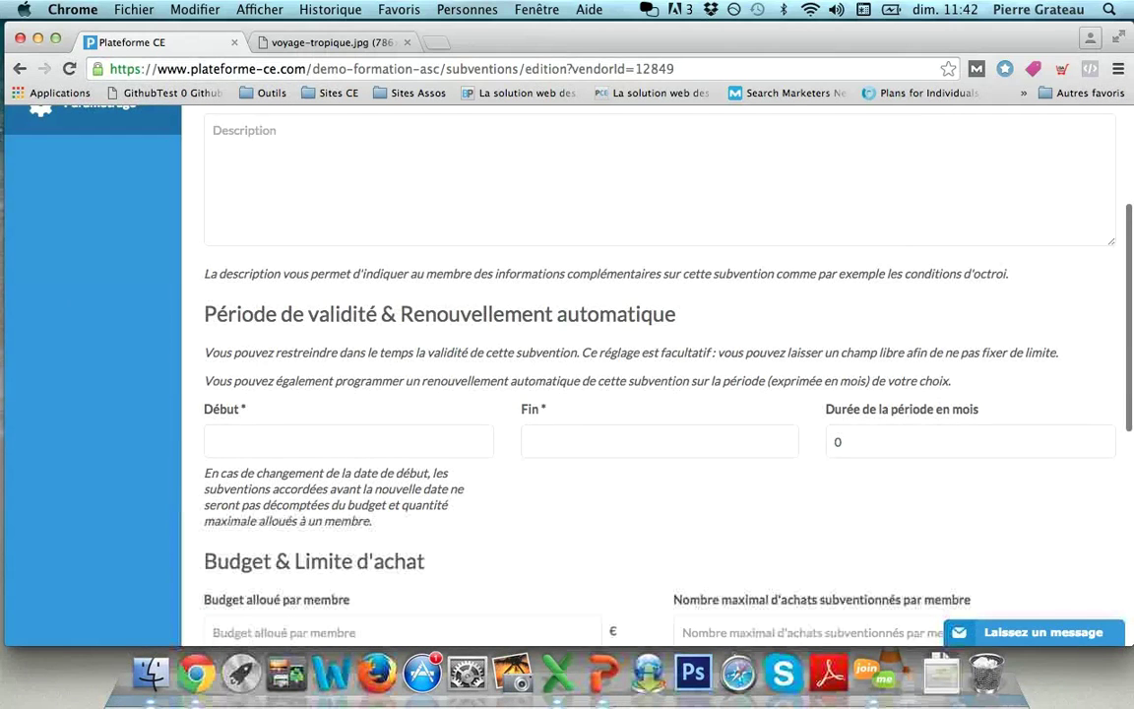
click(207, 441)
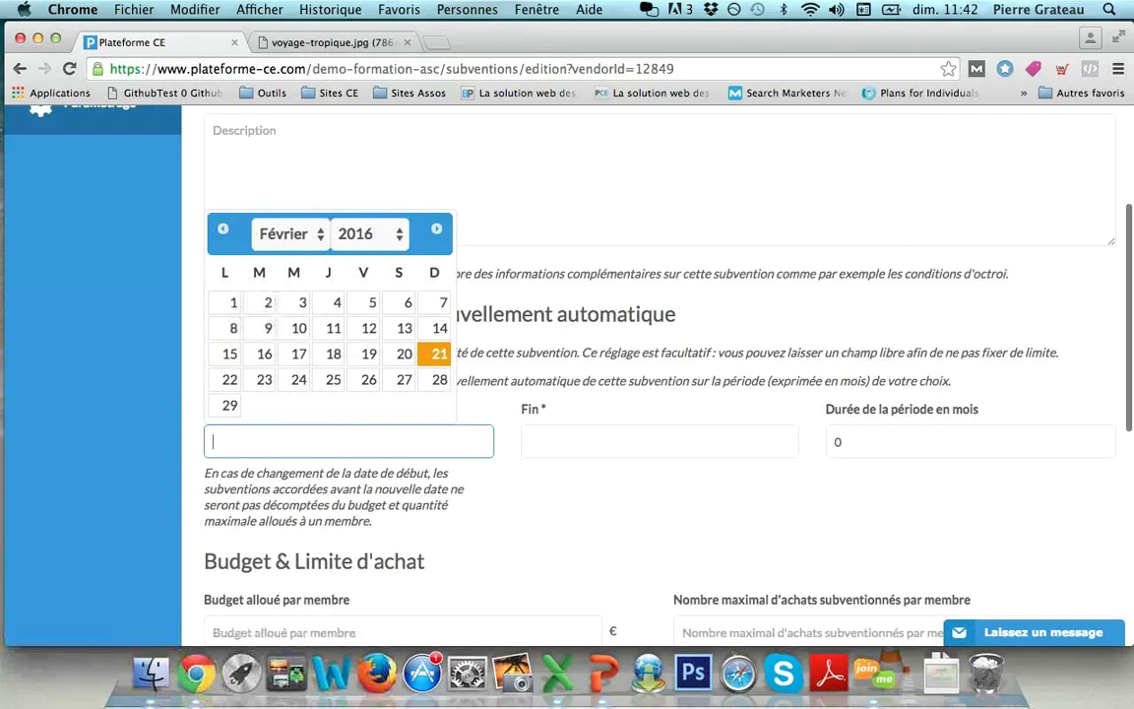
click(286, 233)
click(282, 215)
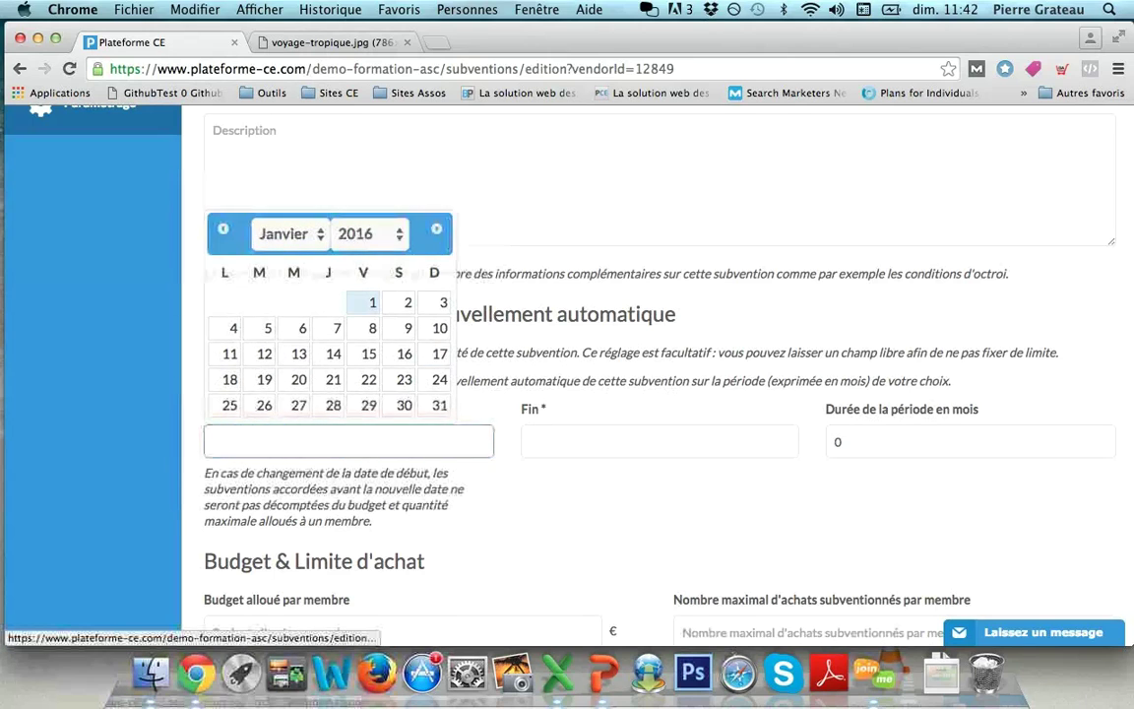
click(369, 301)
click(591, 441)
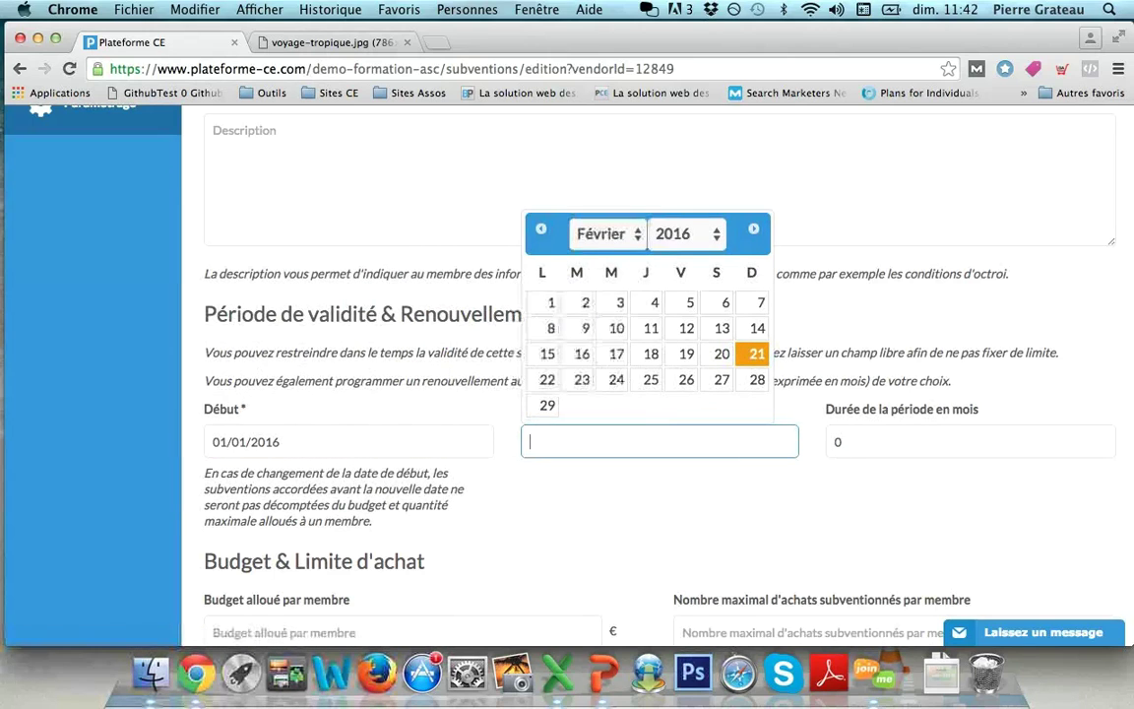
click(602, 233)
click(613, 409)
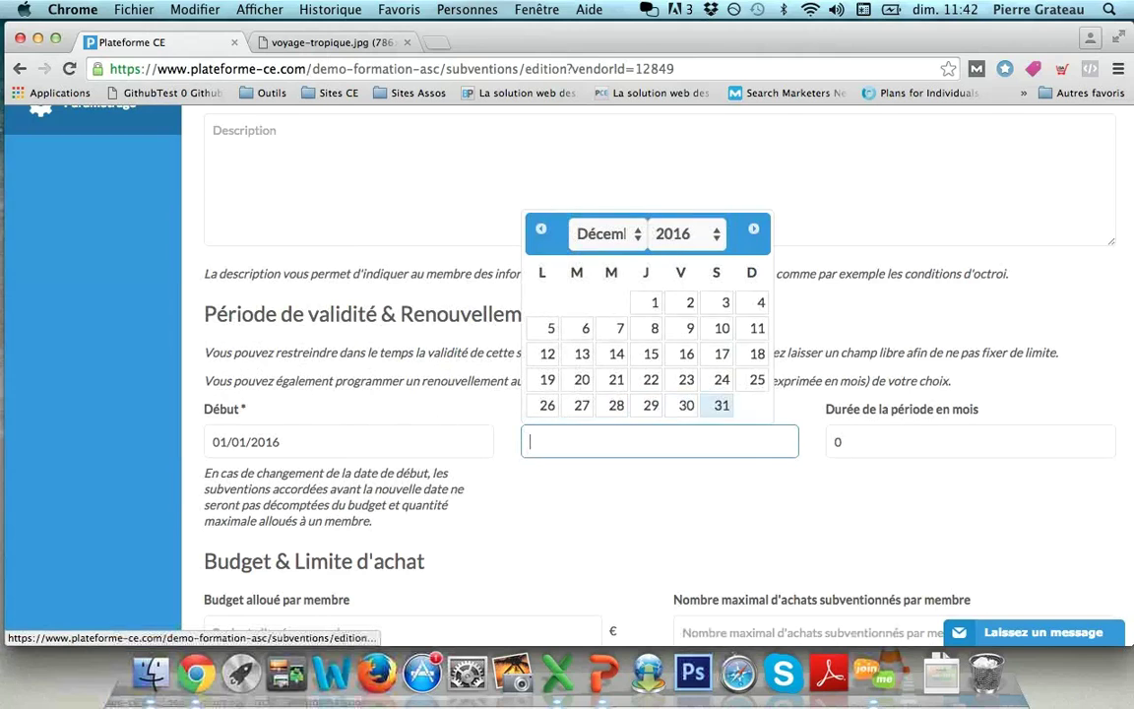
click(721, 405)
Step: Set a 1-month renewal period and a maximum of 6 subsidised purchases per member
key(Tab)
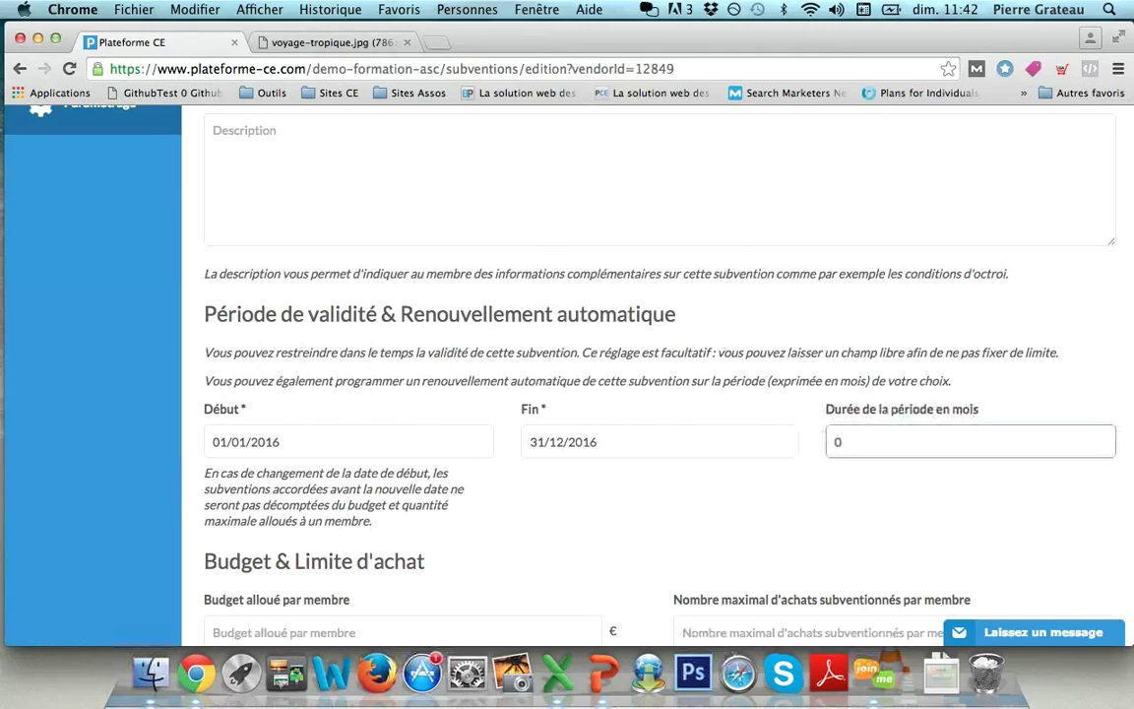
click(887, 442)
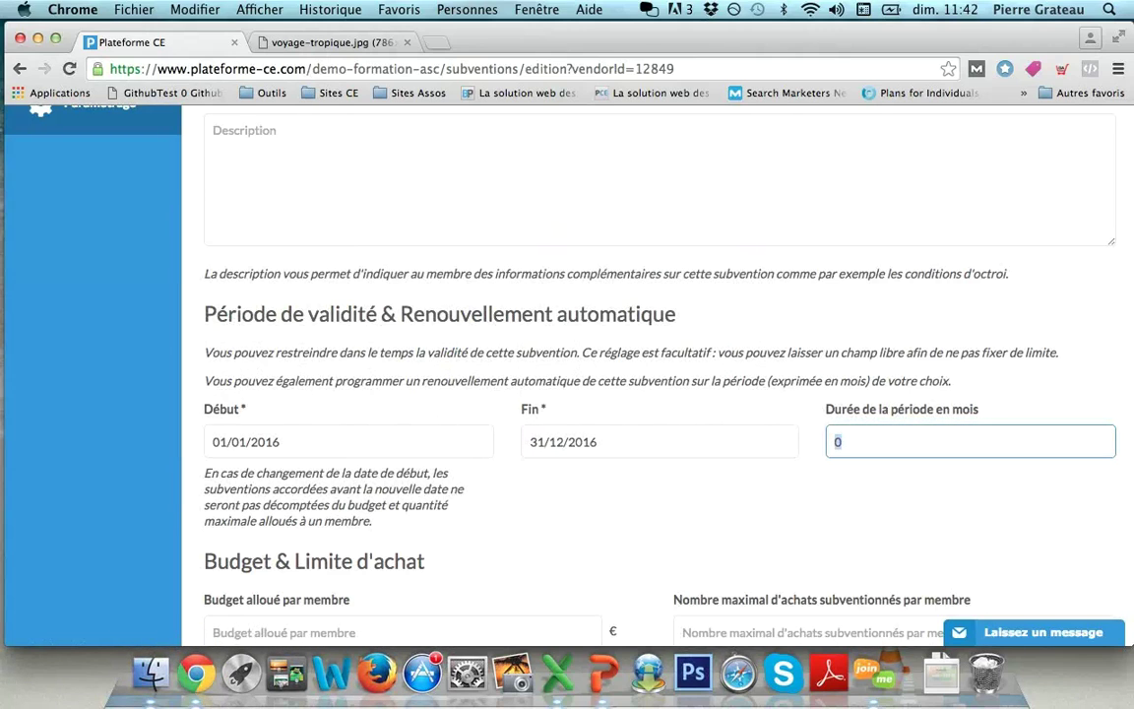
click(886, 397)
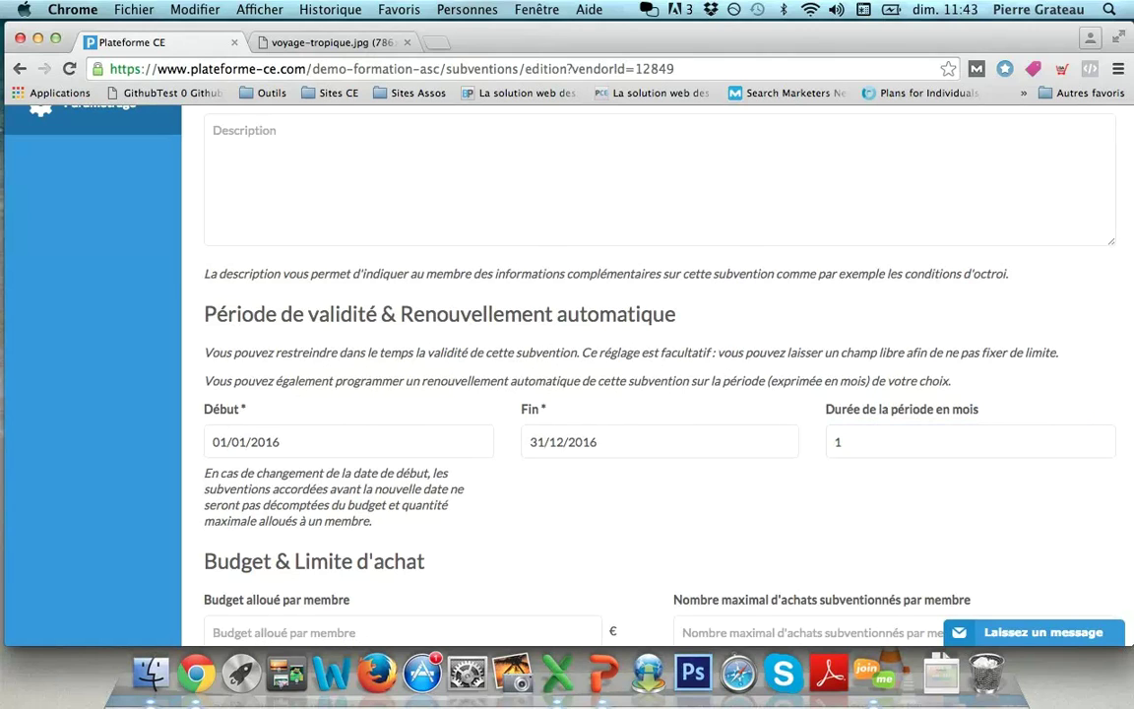
scroll(650, 394, down, 3)
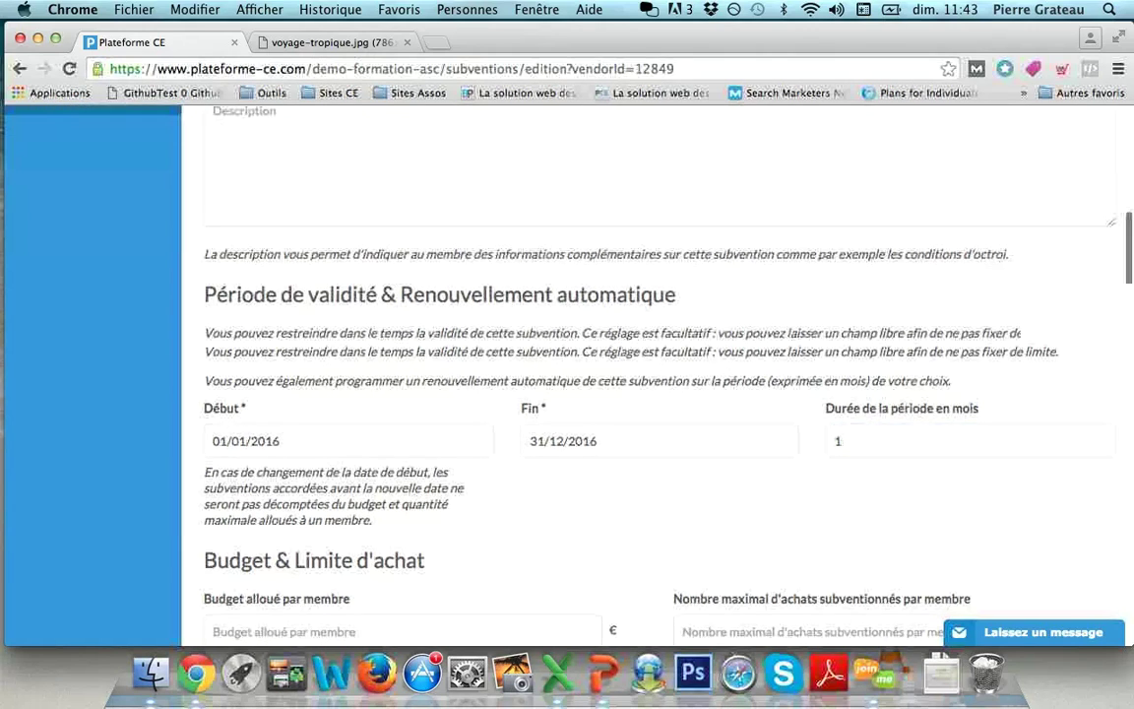
scroll(650, 394, down, 2)
click(894, 382)
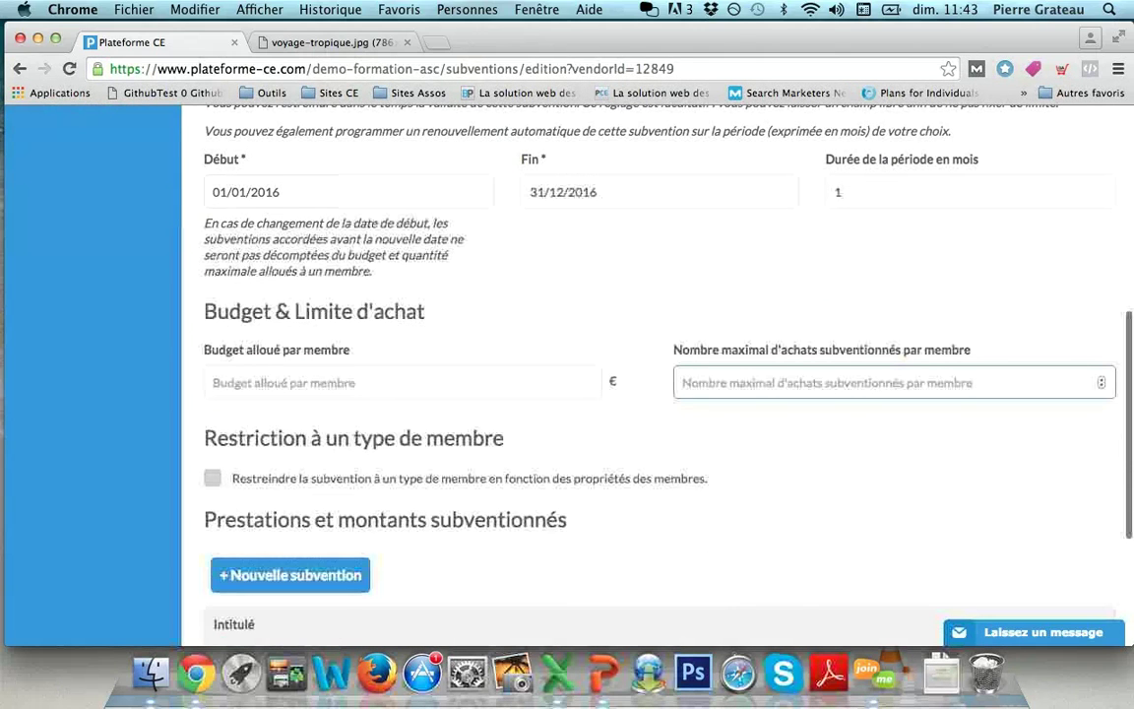
text(6)
key(Tab)
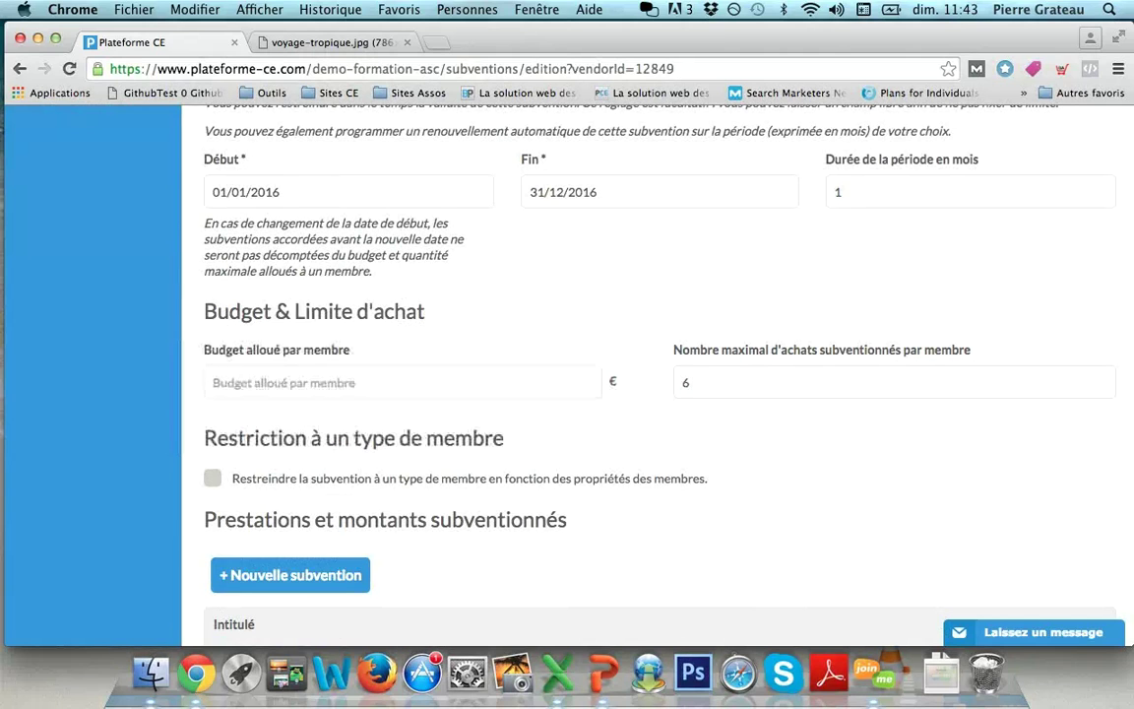
scroll(650, 374, down, 3)
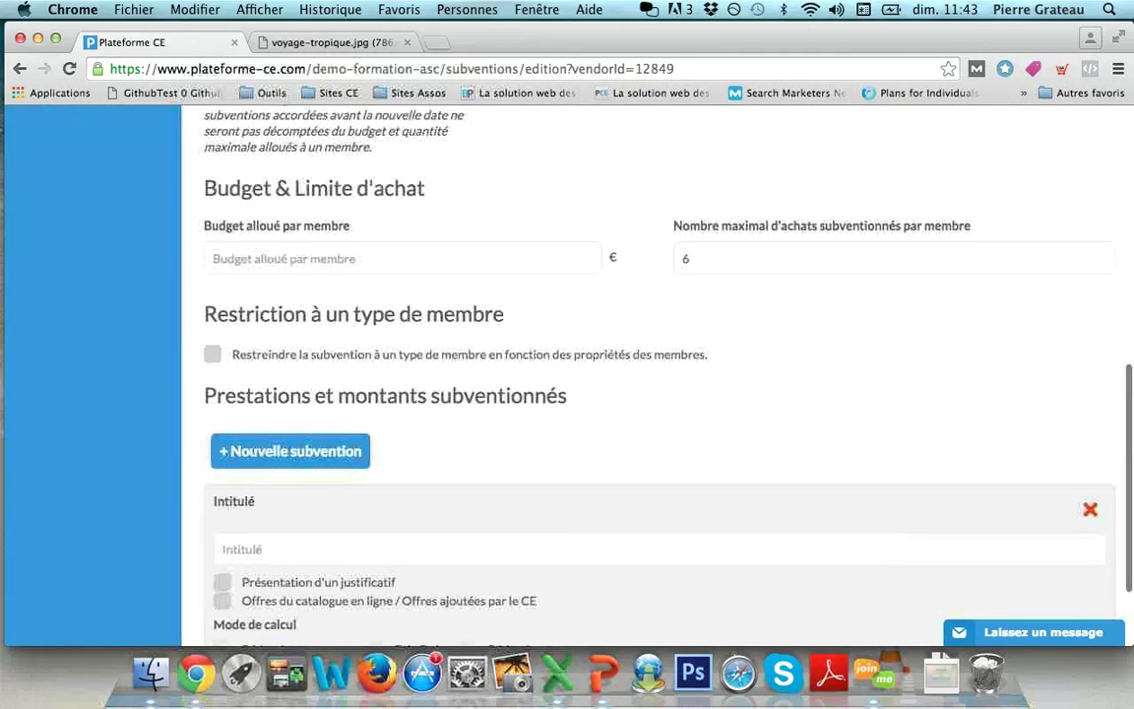
scroll(650, 375, down, 3)
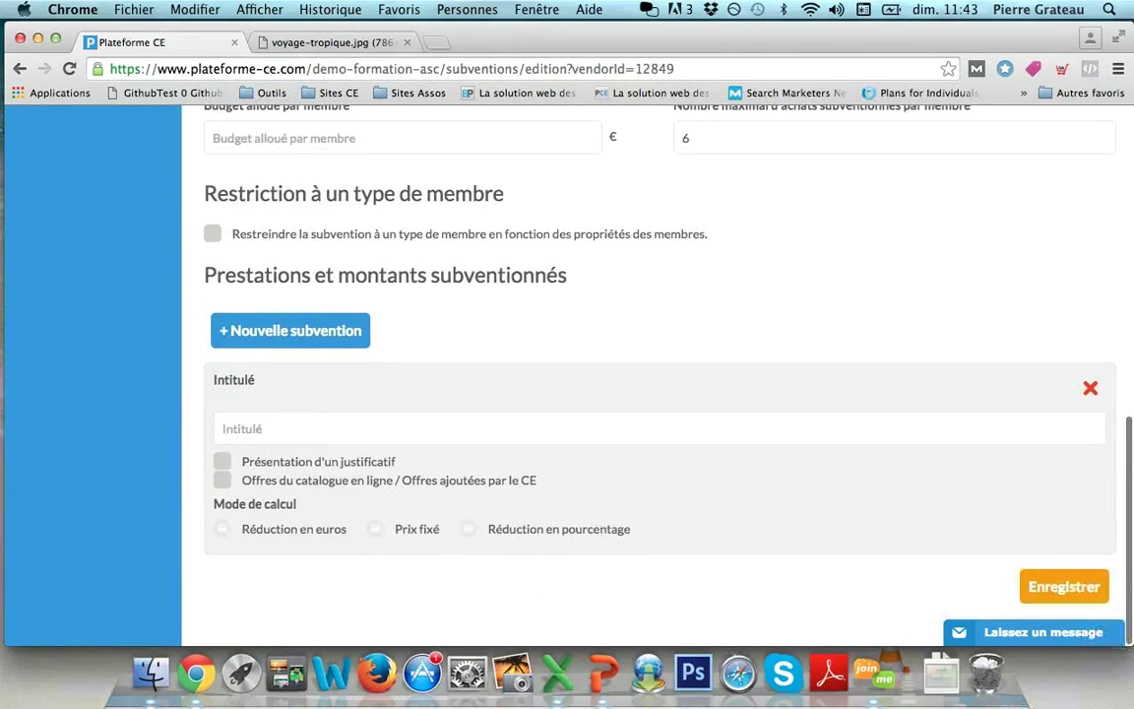
Step: Name the subsidy 'Cinéma' and restrict it to particular offers
click(335, 428)
text(Cinéma)
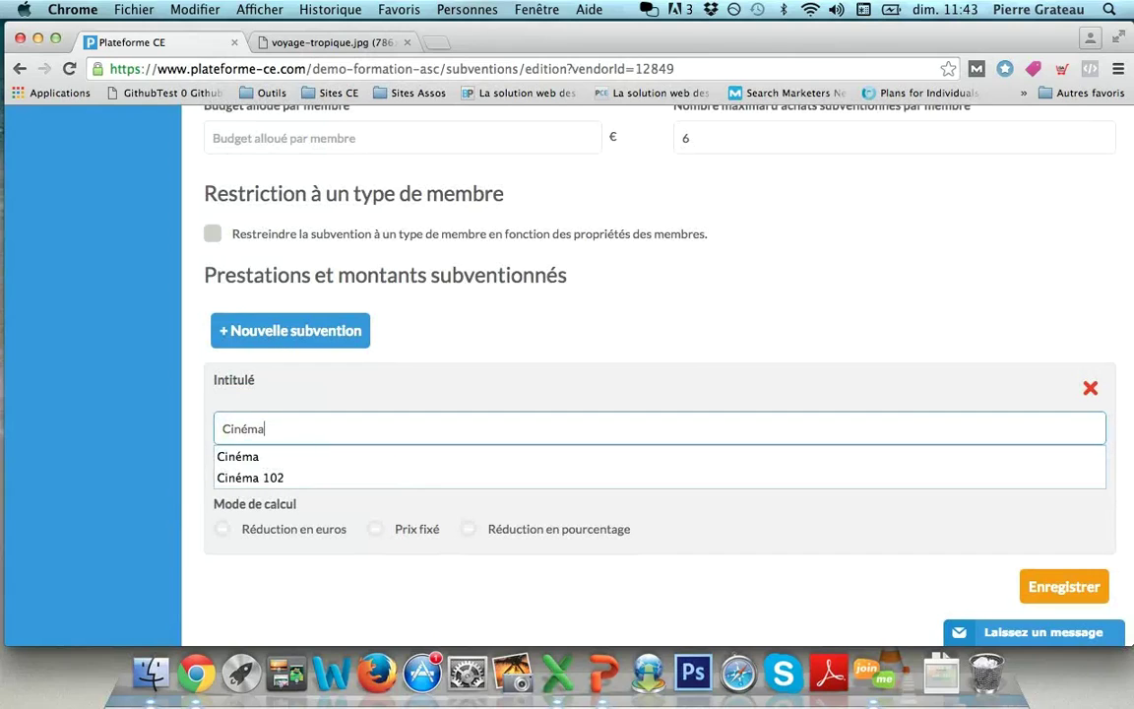
key(Tab)
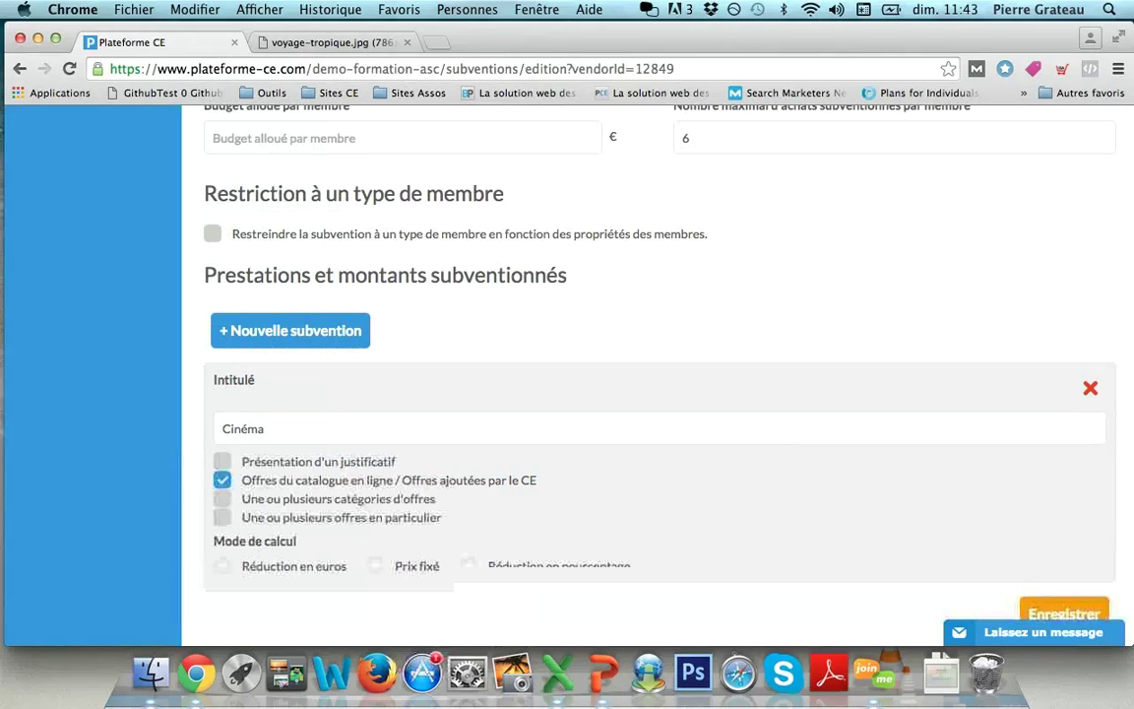
click(223, 515)
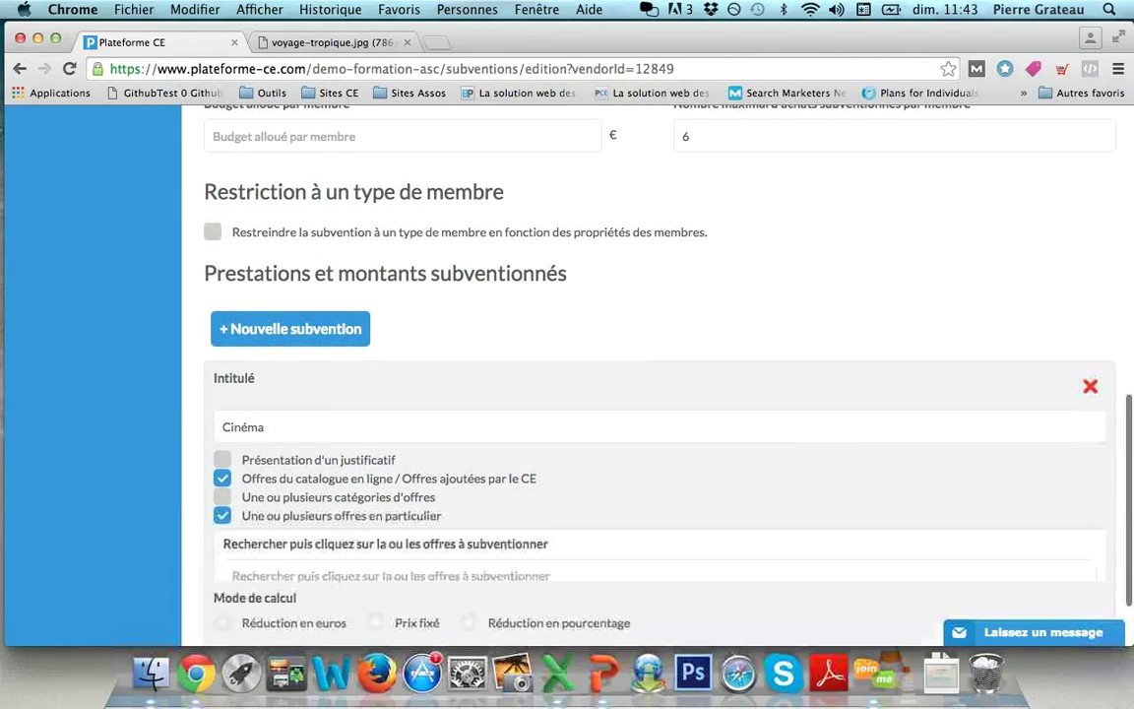
scroll(658, 375, down, 2)
Step: Select the cinéma offers, set a 2 € reduction, and save the subsidy
click(391, 495)
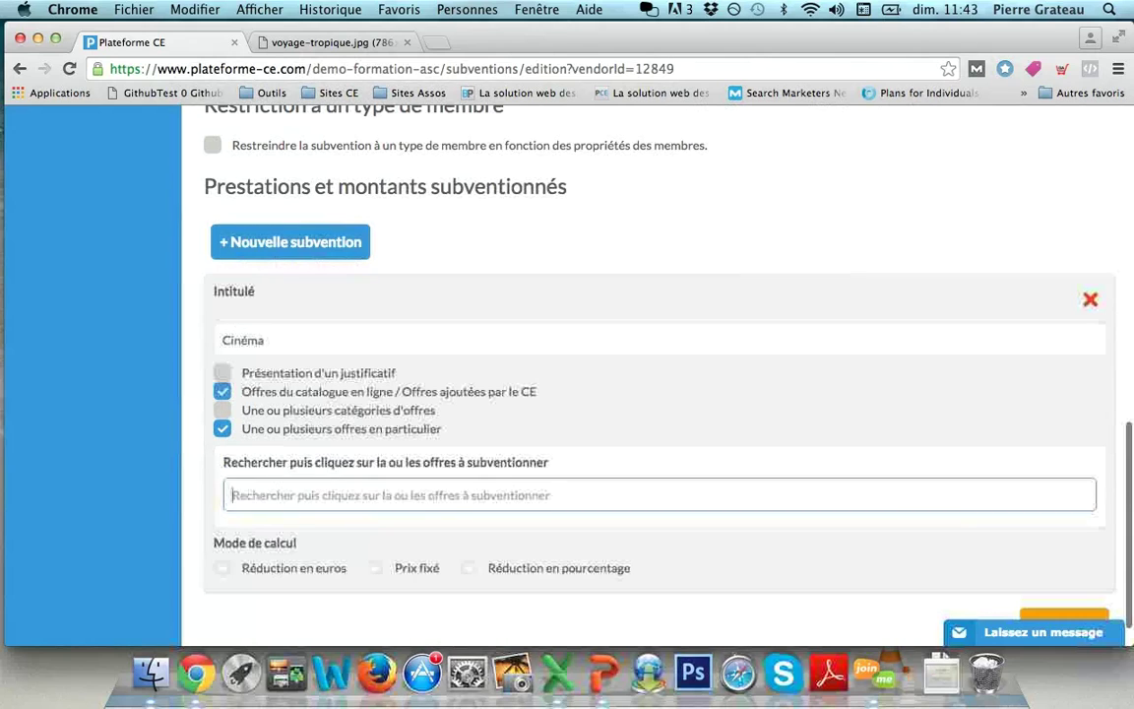
text(ciné)
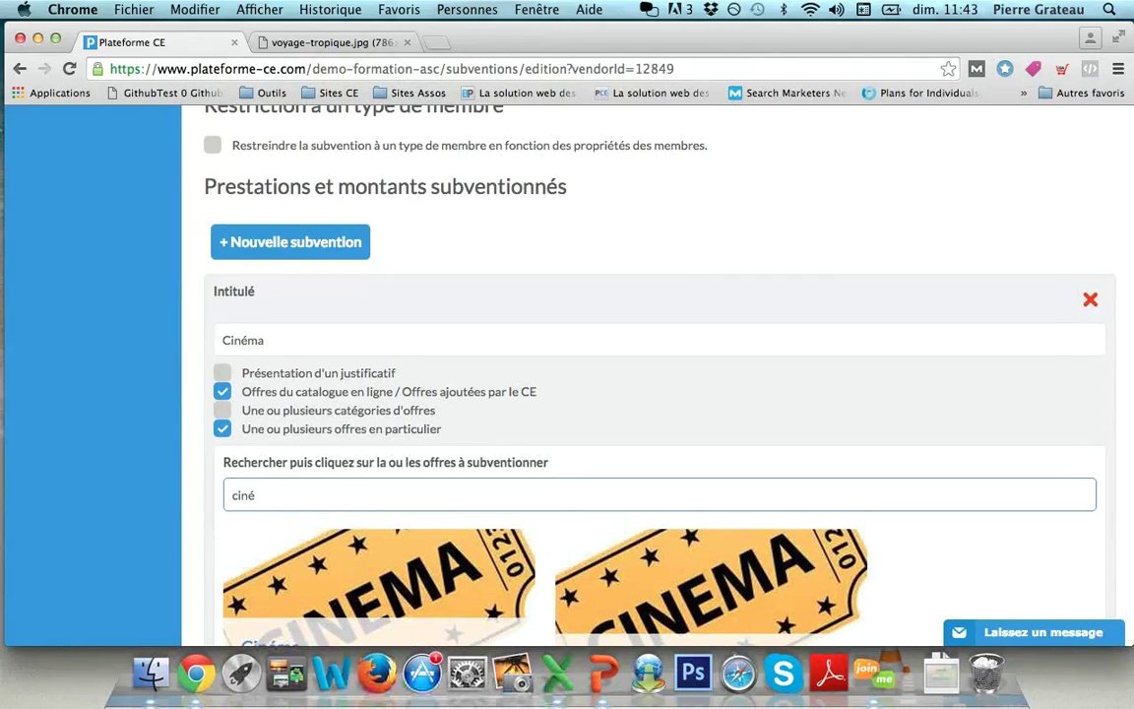
text(ma)
scroll(657, 443, down, 3)
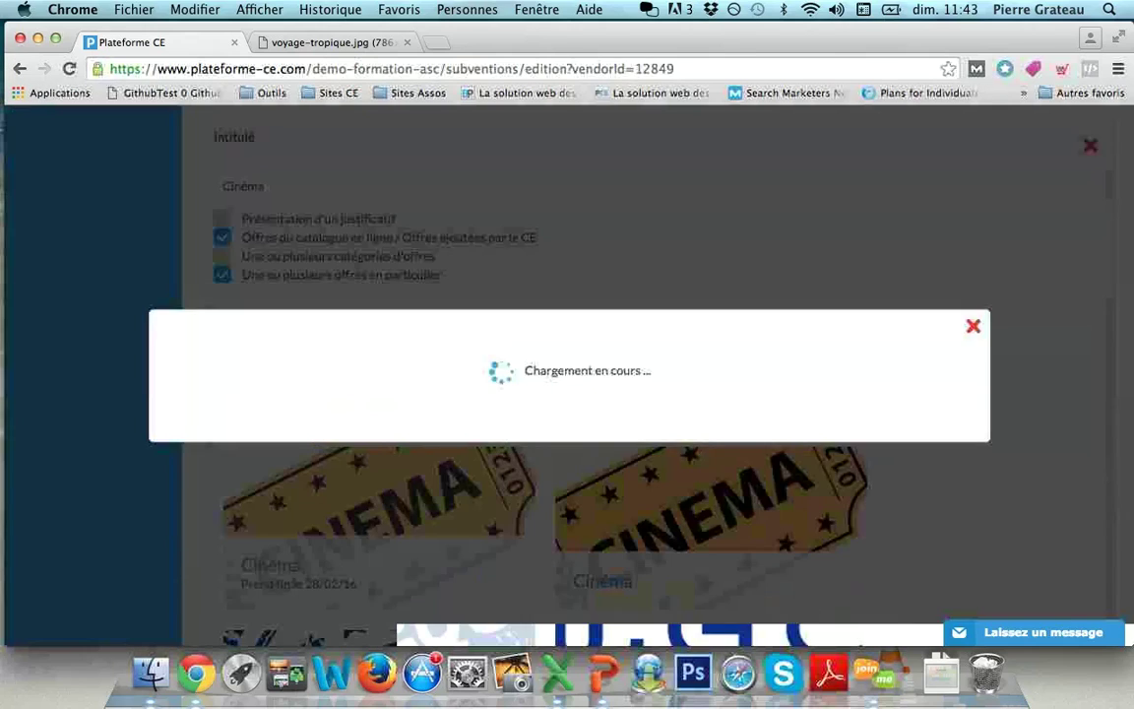
scroll(650, 374, down, 10)
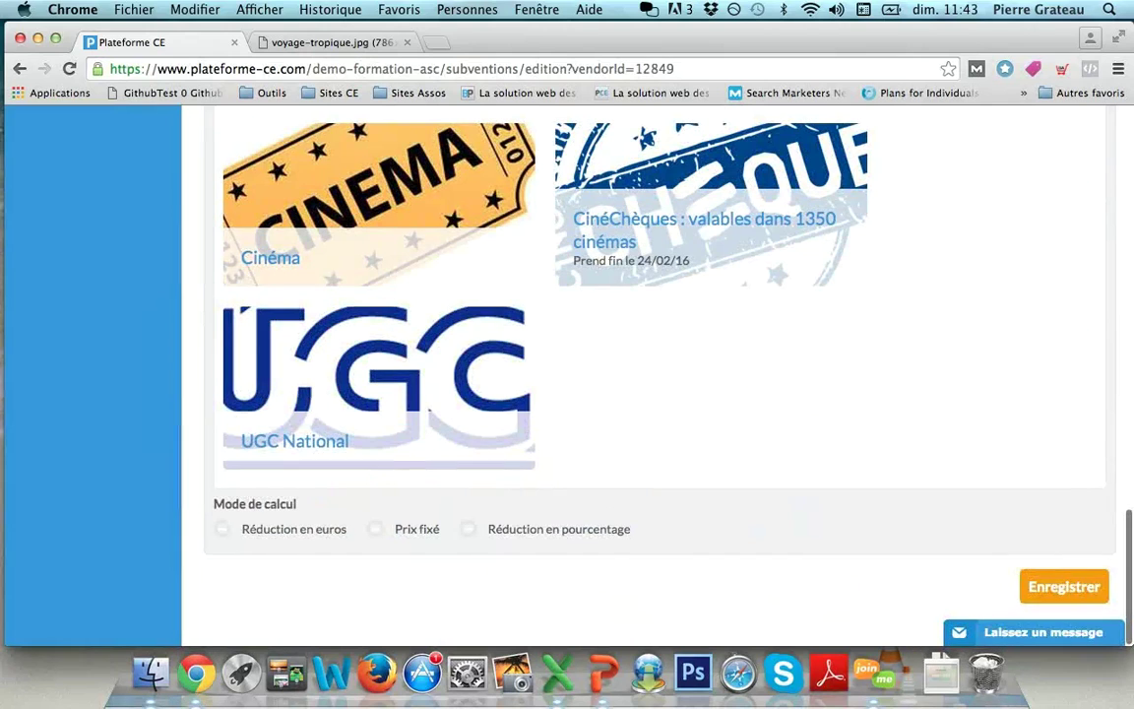
text(2)
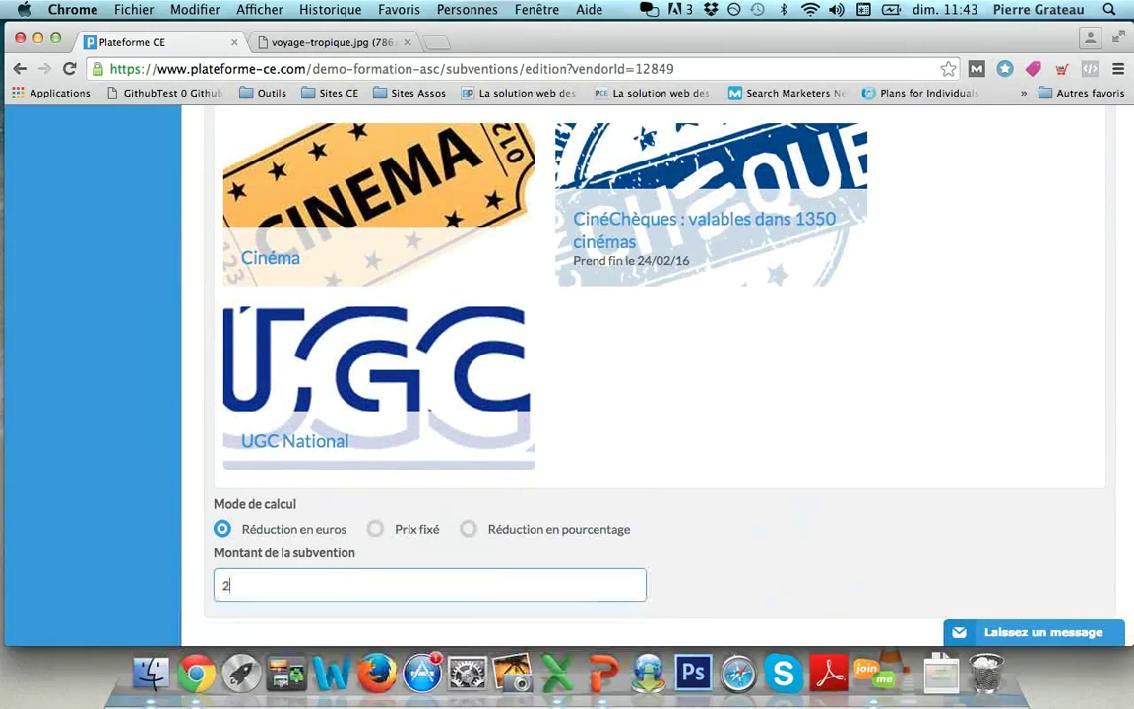
scroll(650, 375, down, 3)
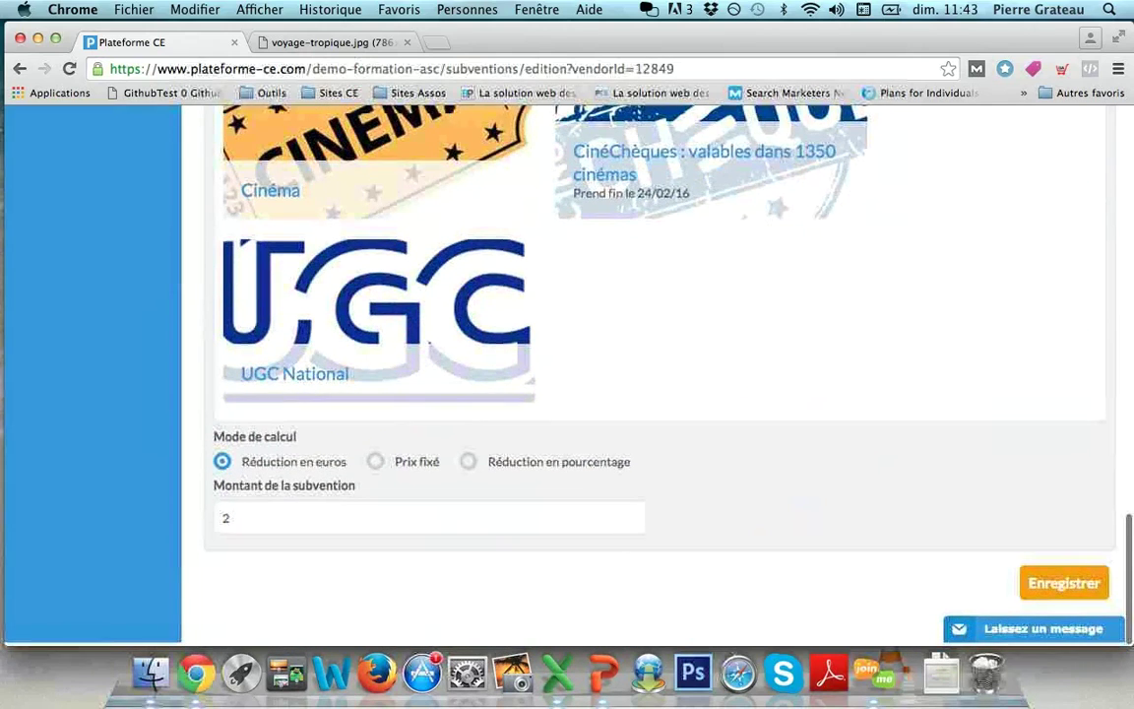
click(1064, 585)
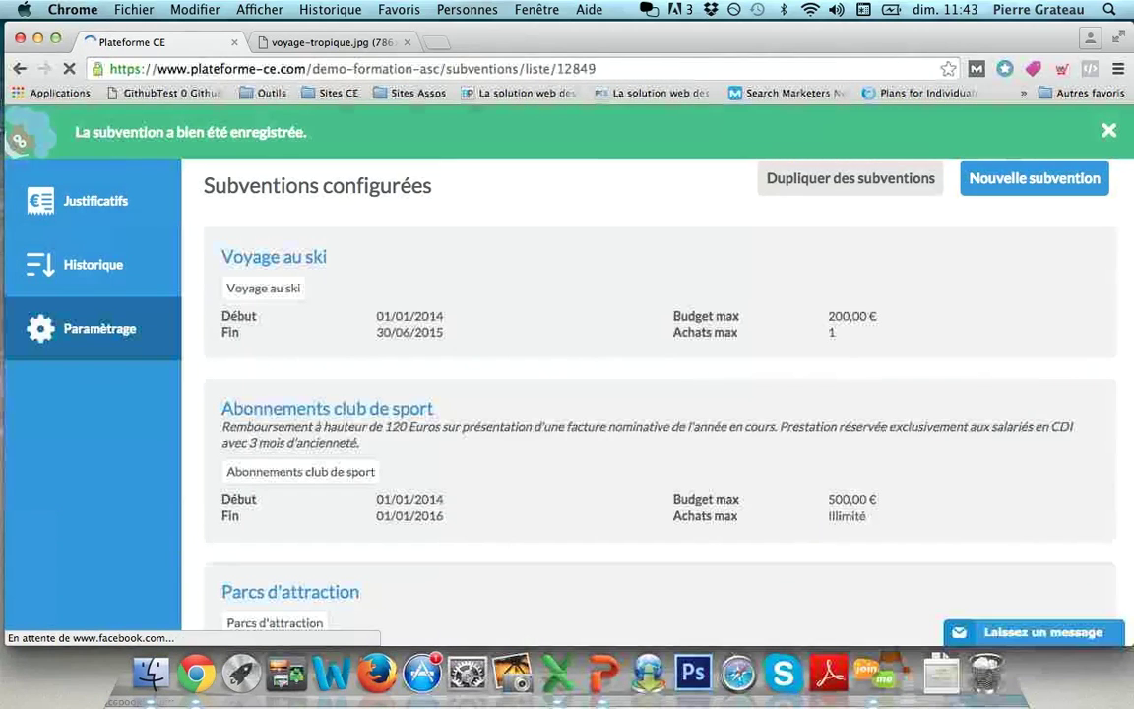
click(602, 673)
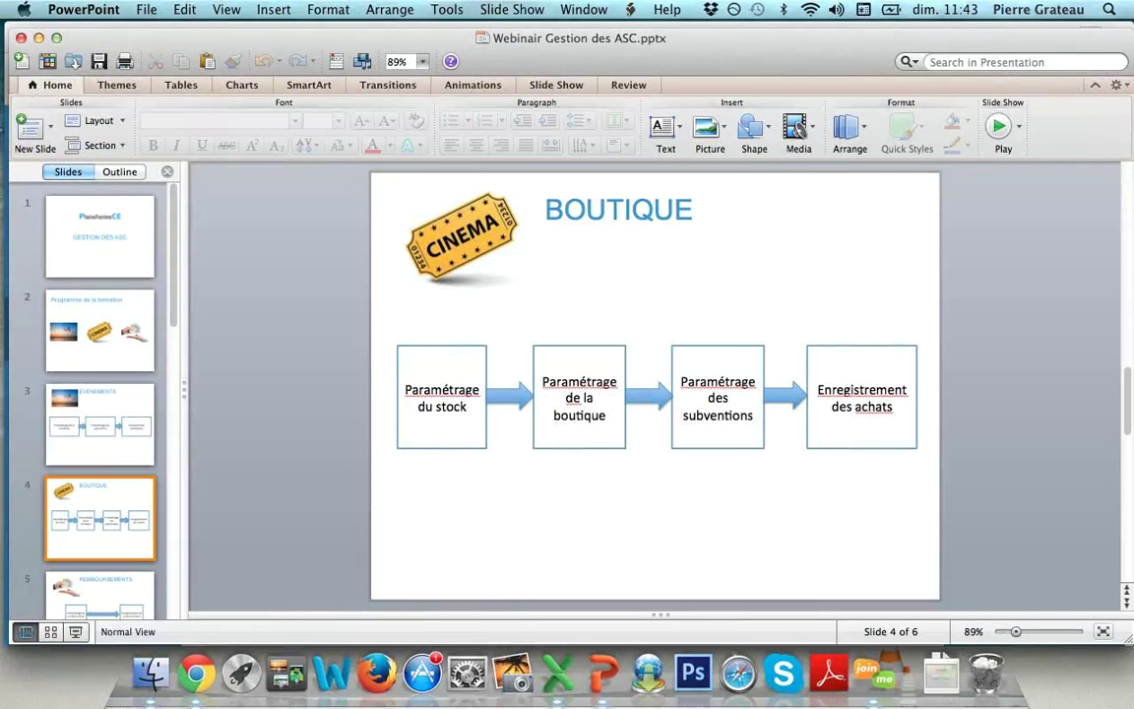
click(196, 673)
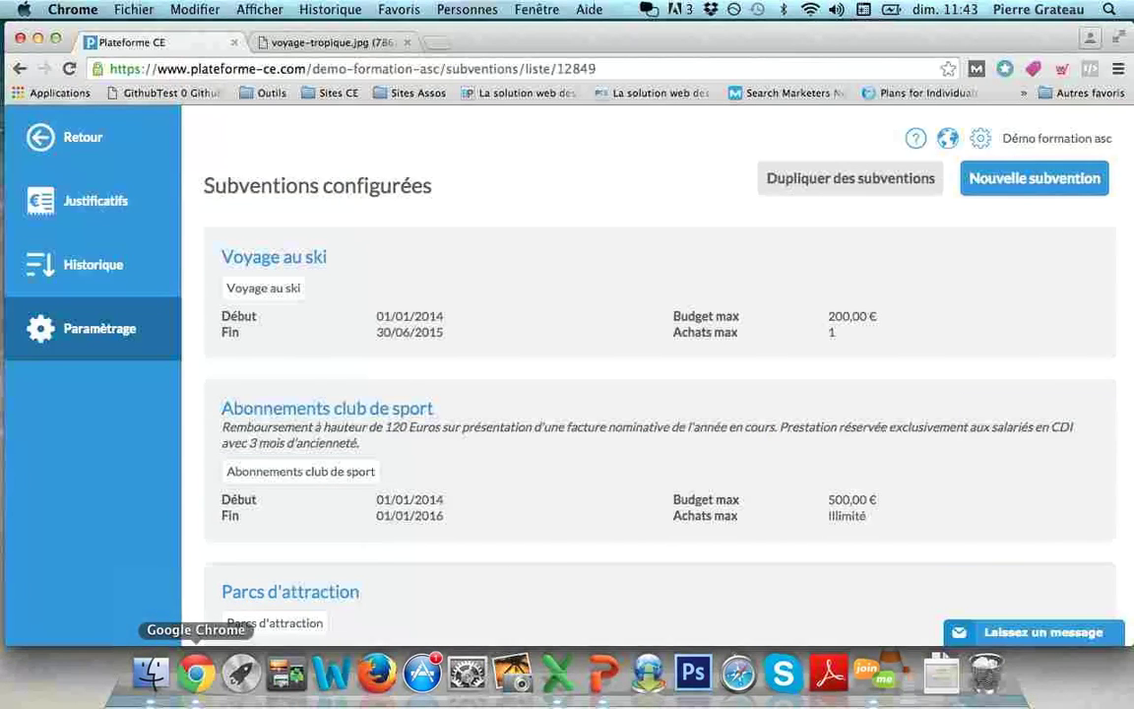
Step: Manage the Cinéma product from Événements Boutique and begin adding a registrant manually
click(83, 137)
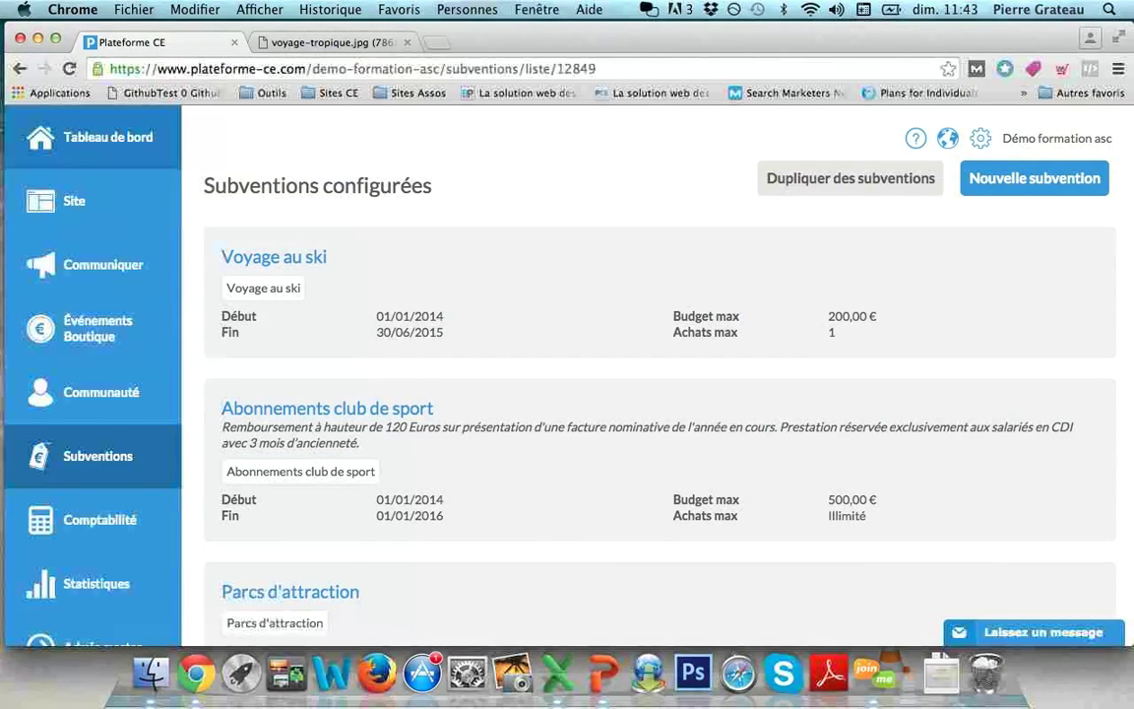
click(95, 328)
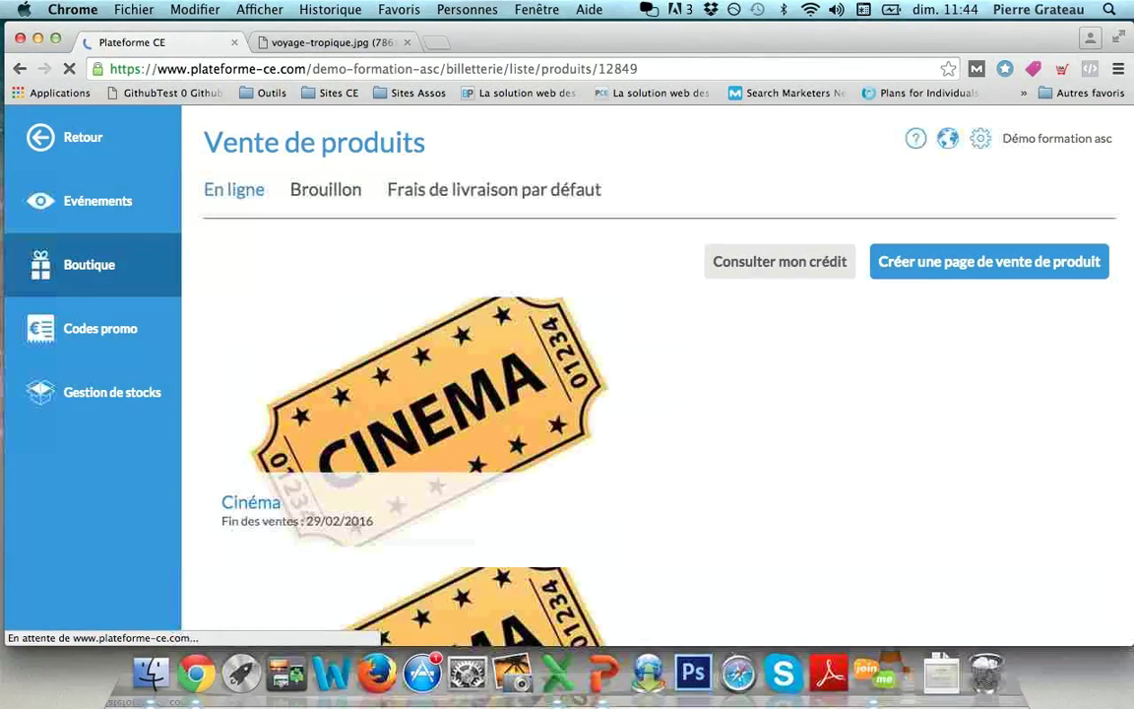
mouse_move(549, 422)
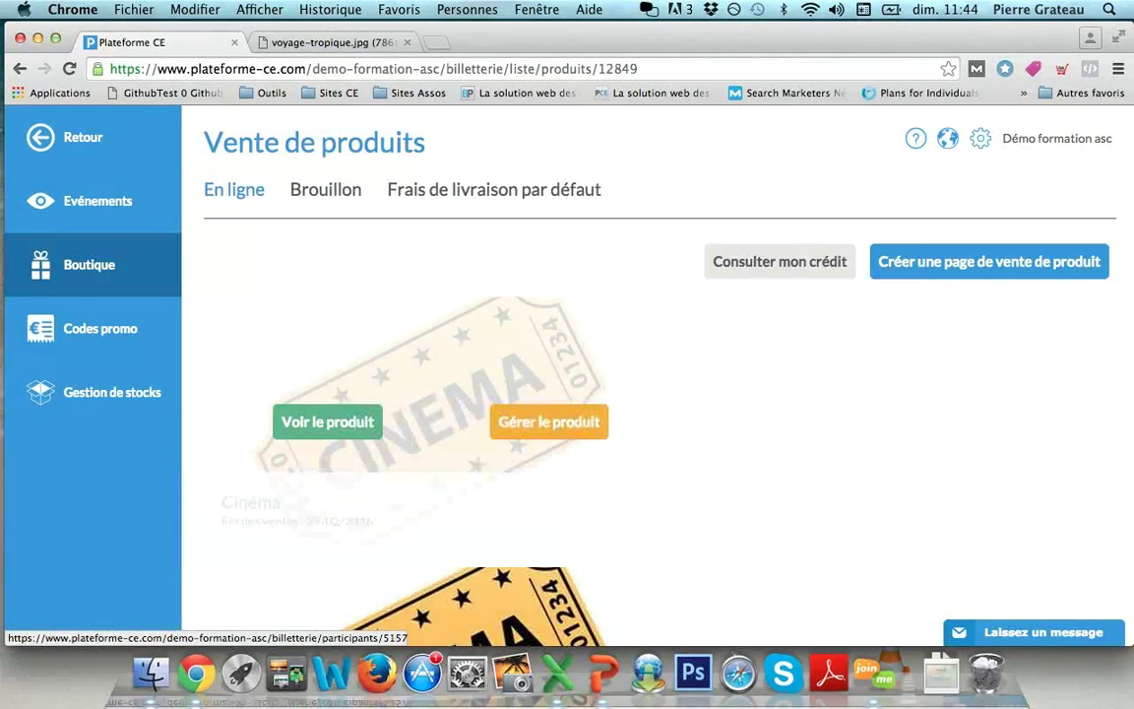
click(548, 422)
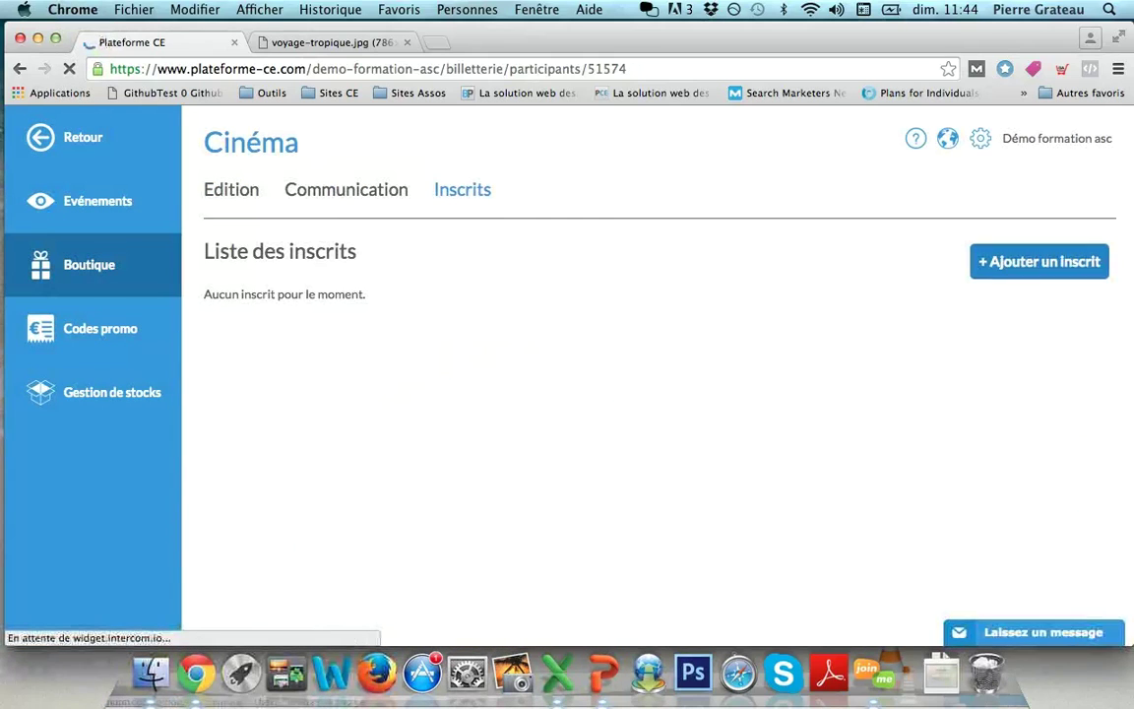
click(1038, 261)
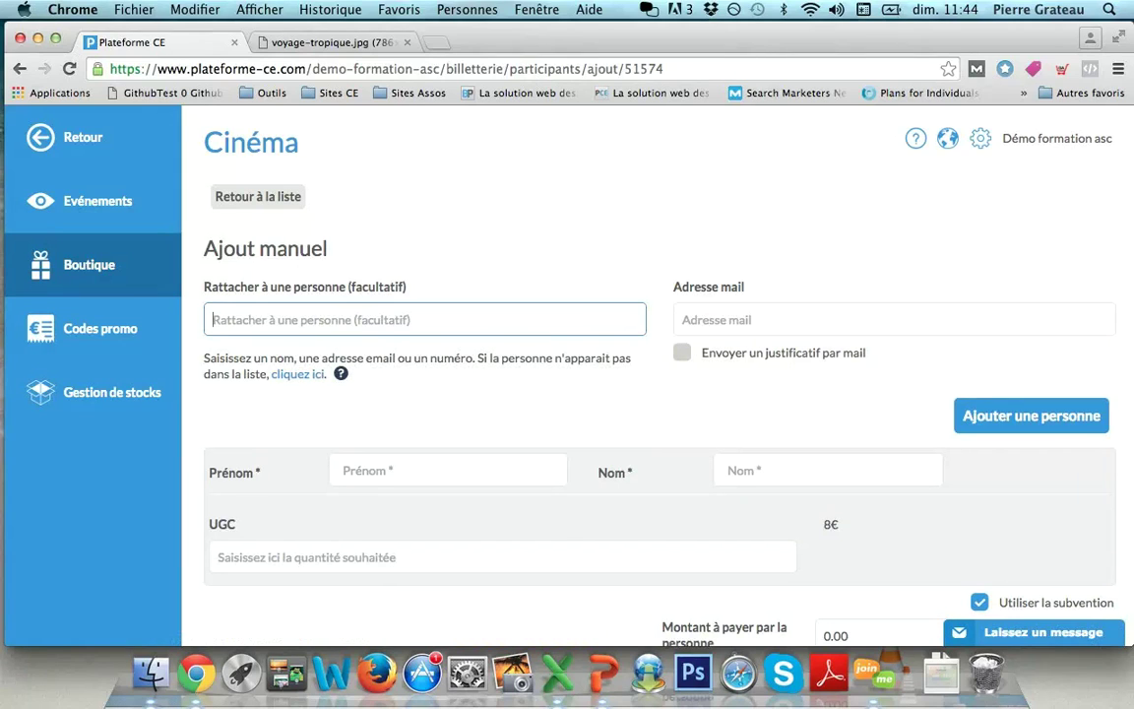
Step: Attach the member by searching their name and picking the suggestion
text(elodi)
key(Down)
key(Down)
key(Return)
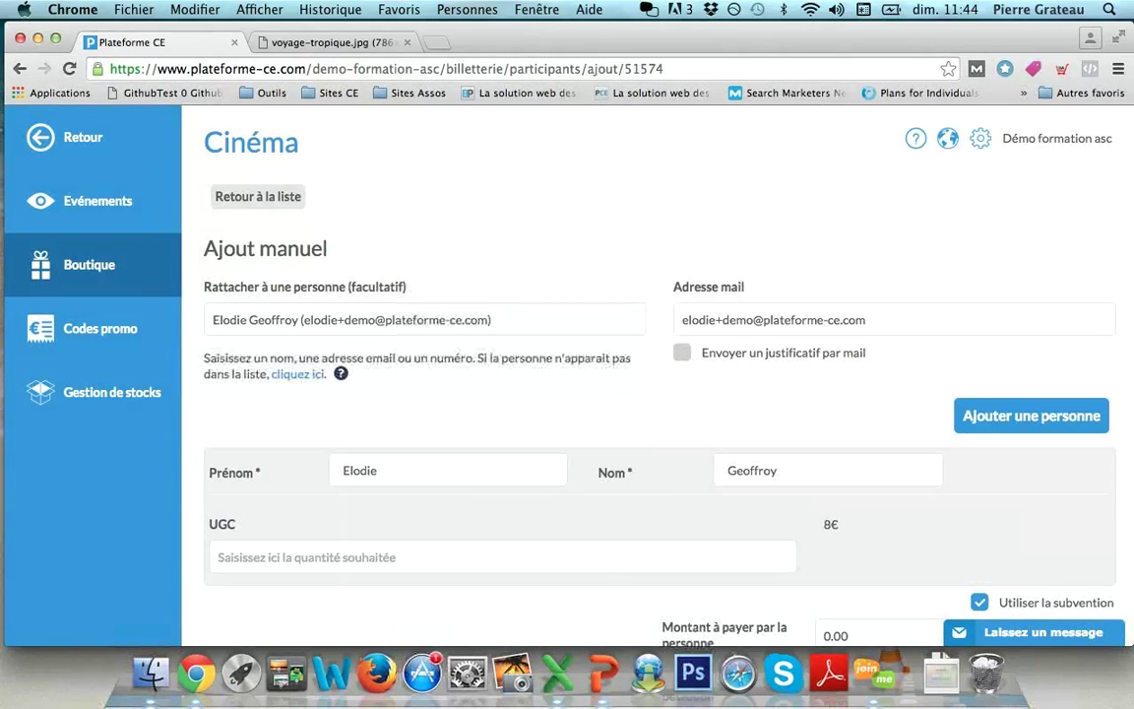
Step: Set the UGC quantity to 7 (56 € total, 44 € to pay) and submit the registration
scroll(650, 394, down, 3)
click(502, 406)
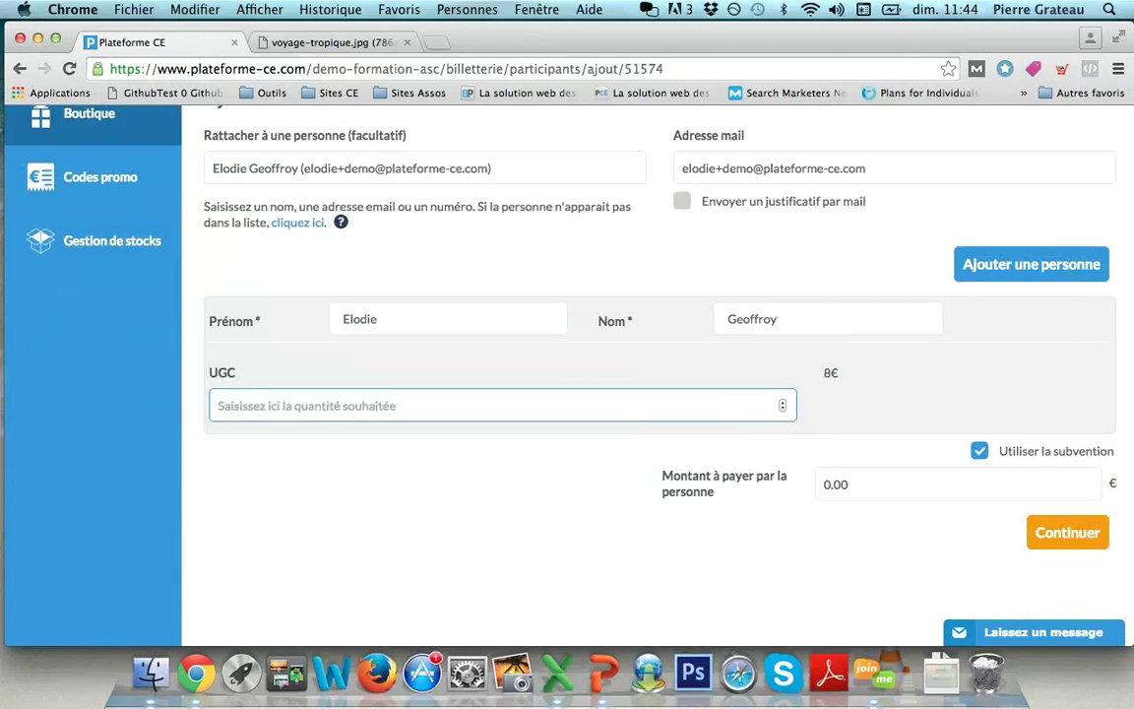
text(6)
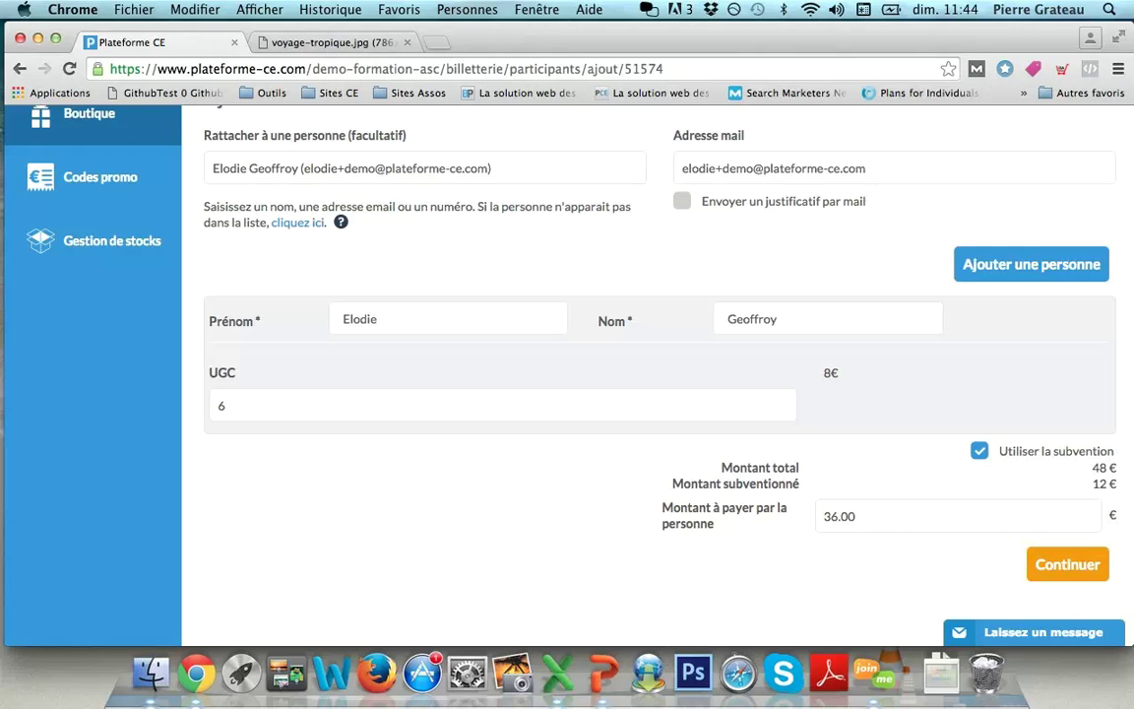
click(917, 516)
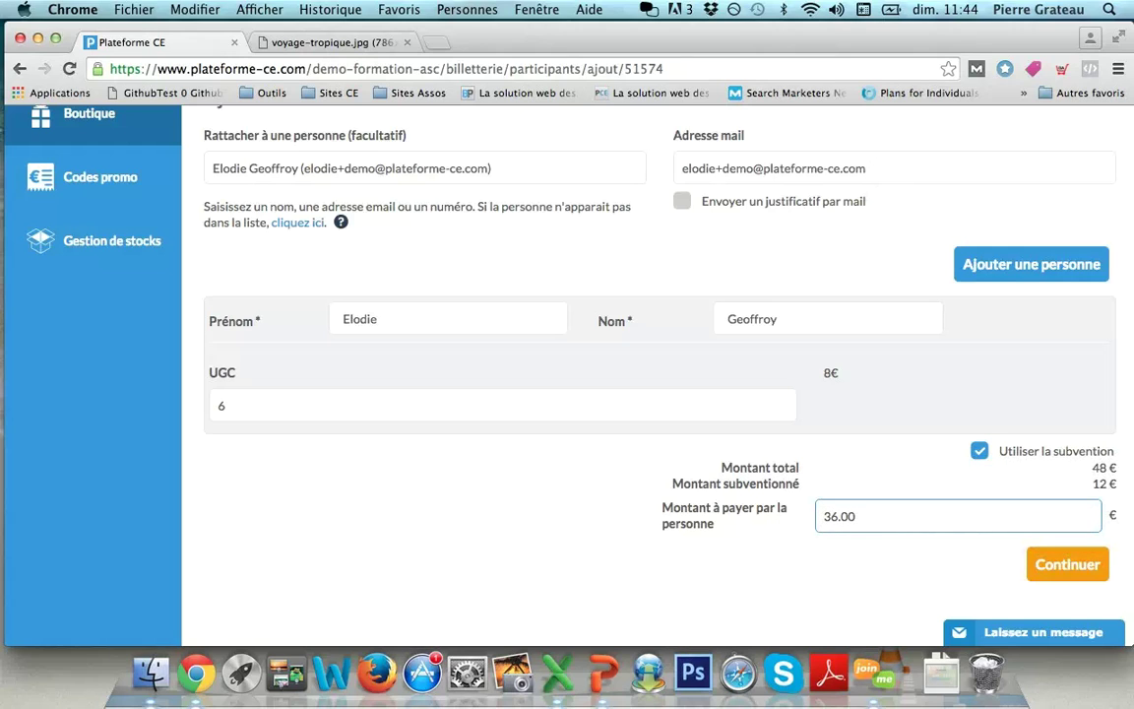
click(226, 405)
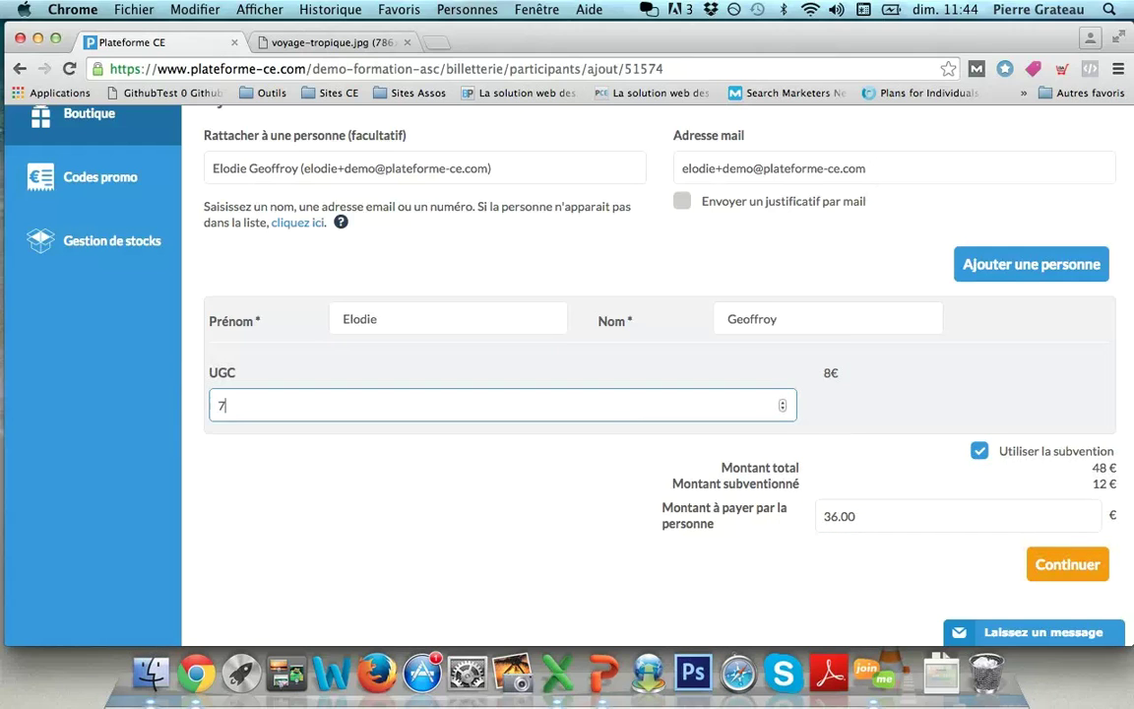
key(Tab)
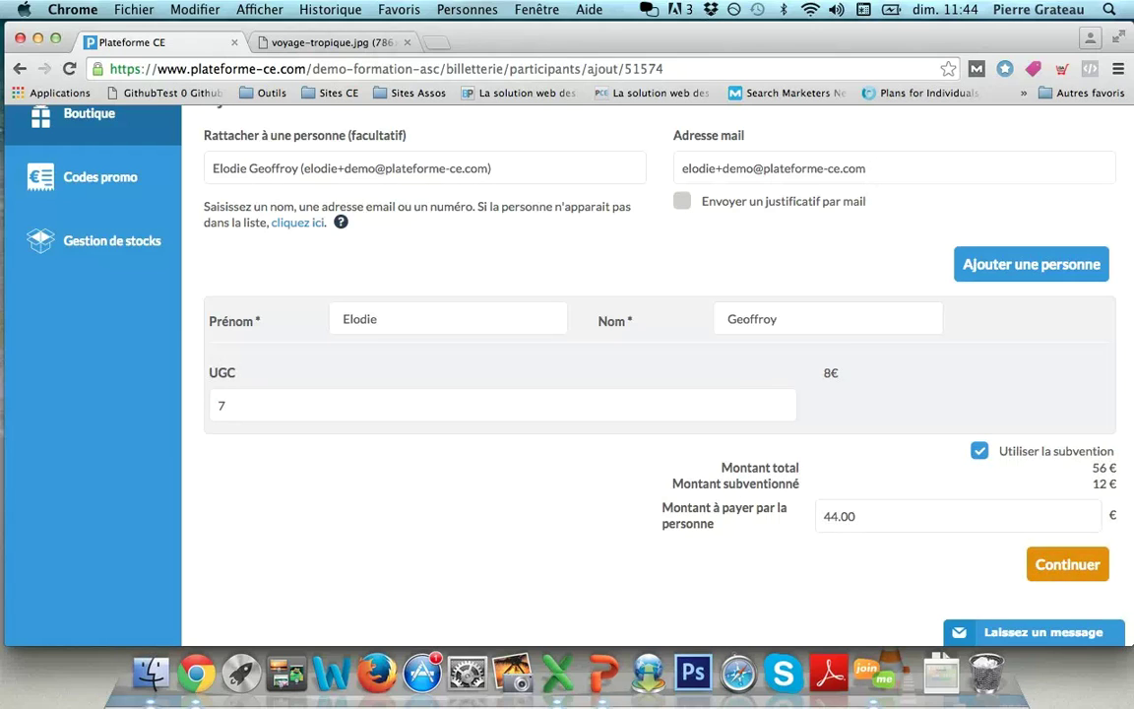
click(1068, 564)
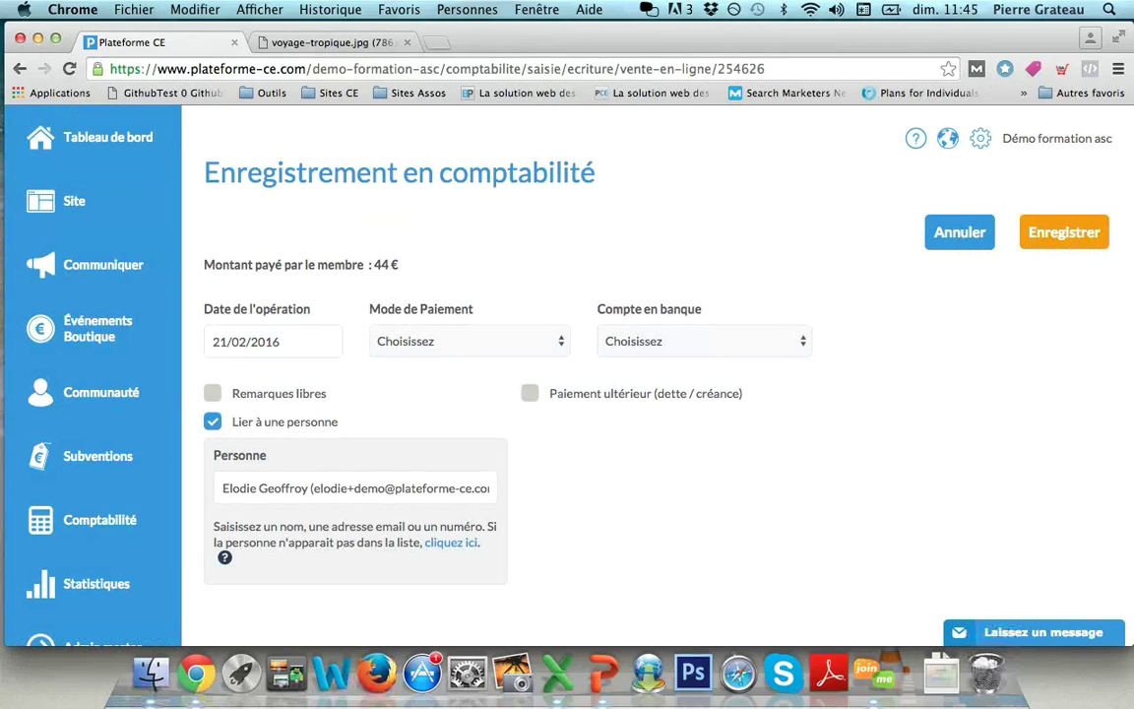
Step: Record the 44 € payment as Espèces to the ASC bank account and save
click(470, 341)
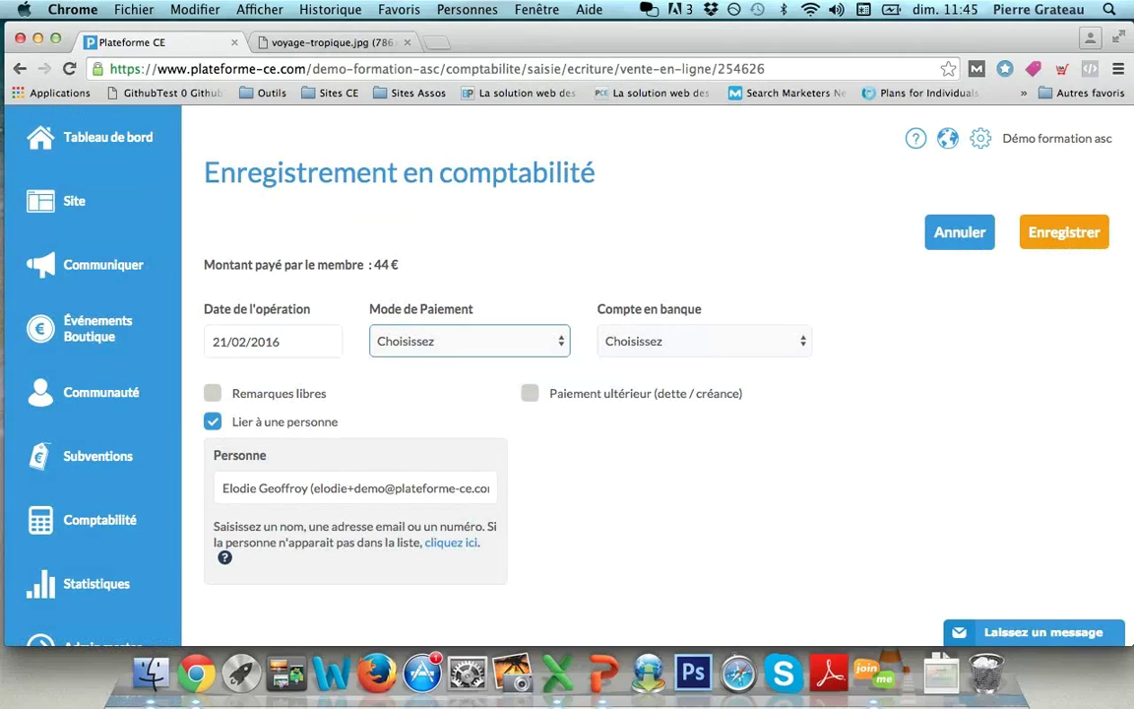
click(400, 357)
click(640, 340)
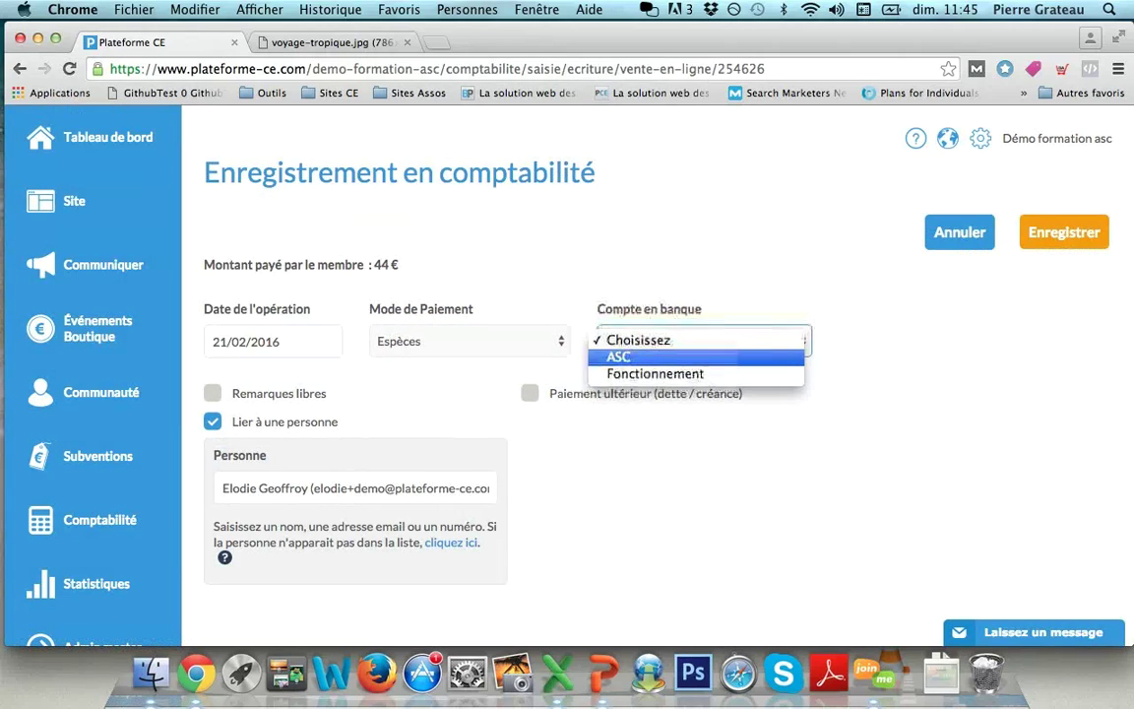
click(619, 356)
click(1065, 232)
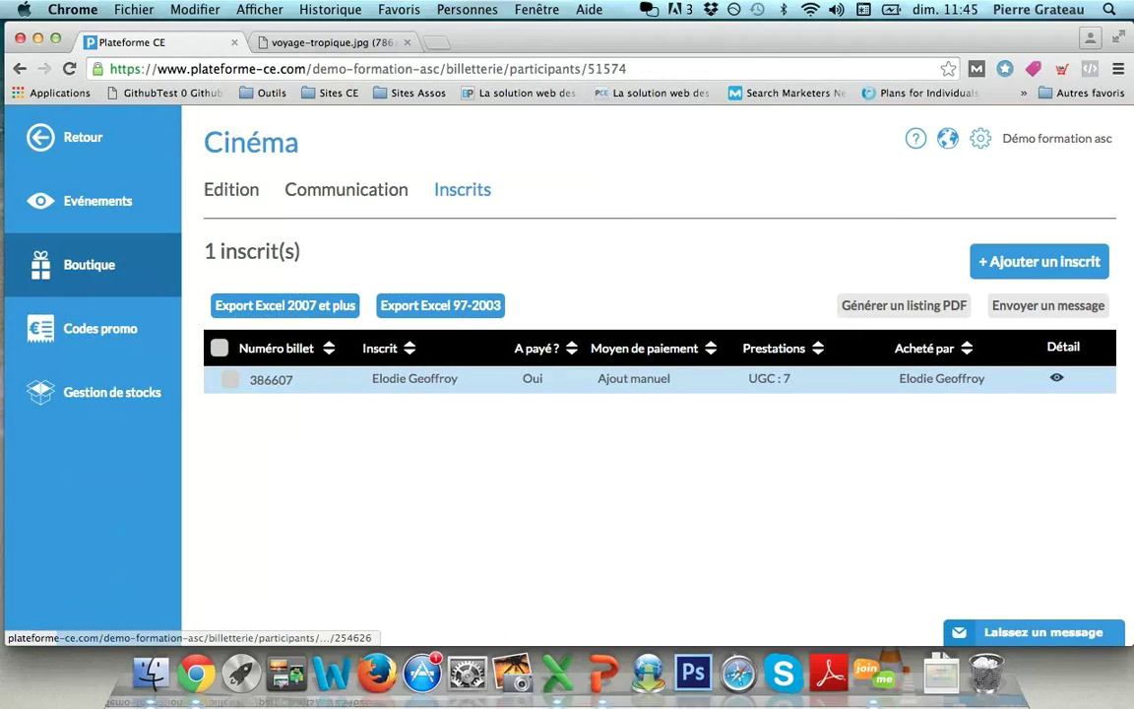
click(271, 379)
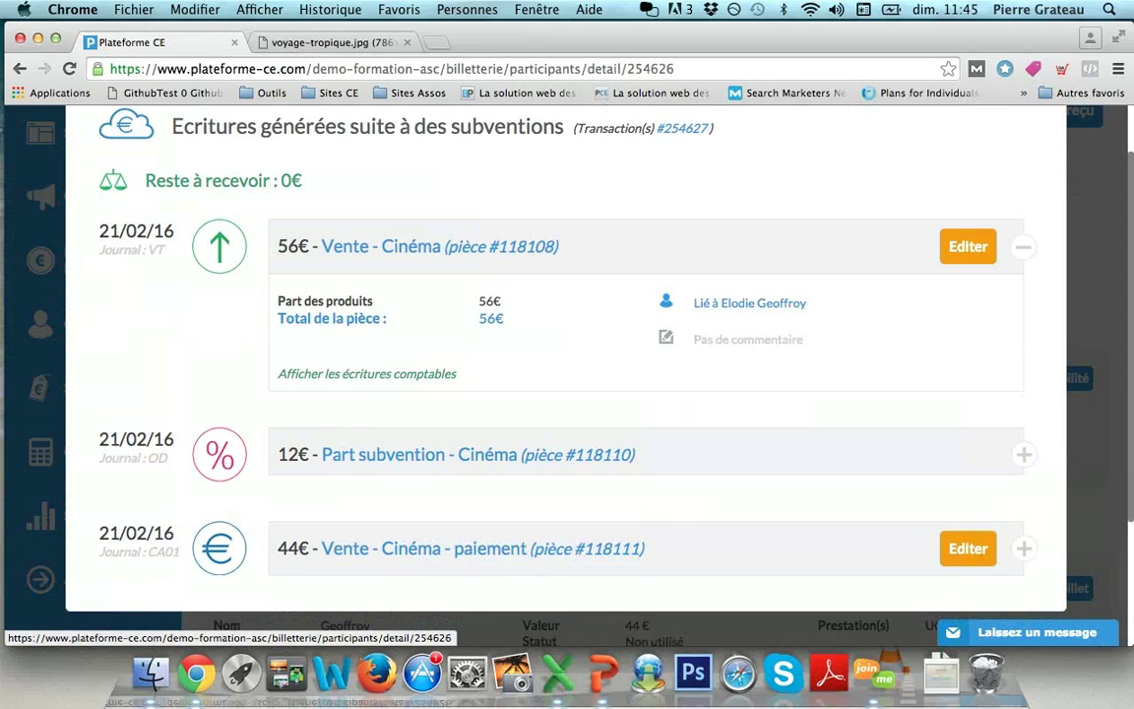
click(968, 548)
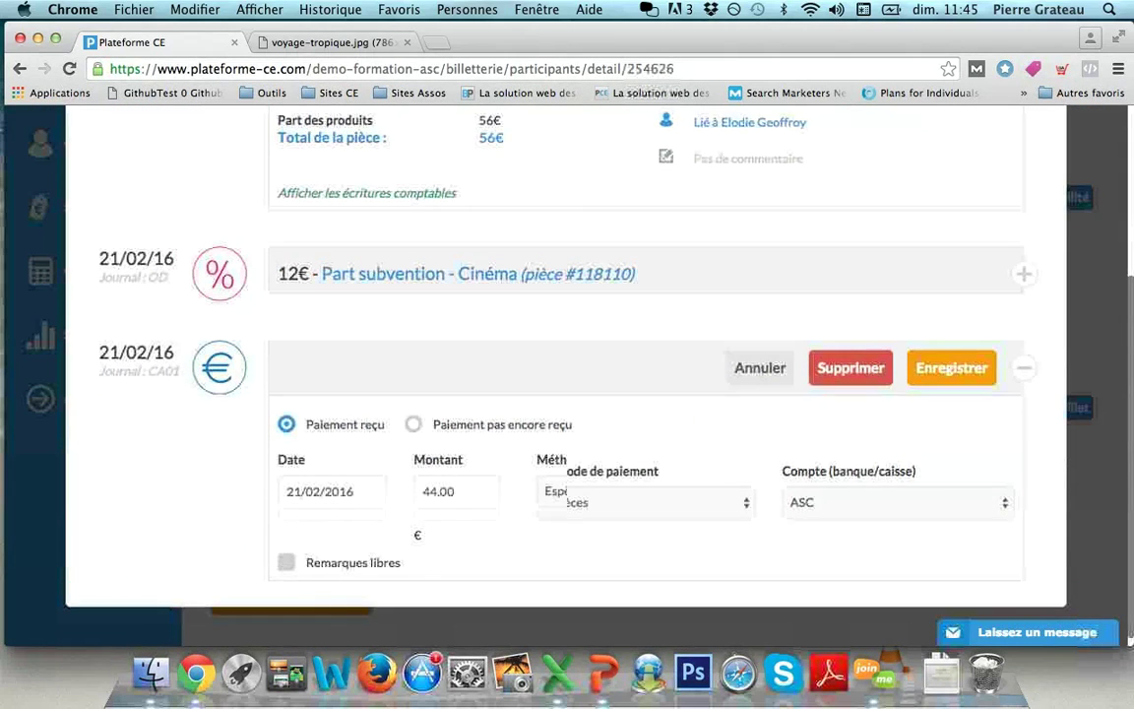
scroll(566, 374, up, 5)
click(951, 624)
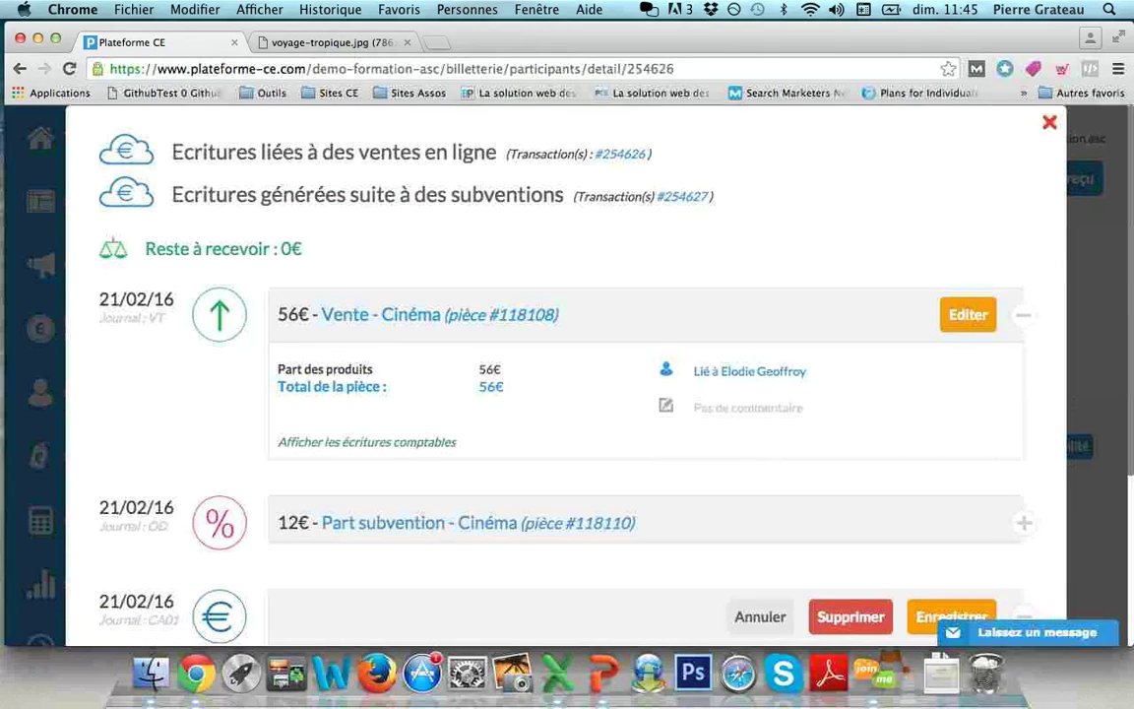
click(295, 226)
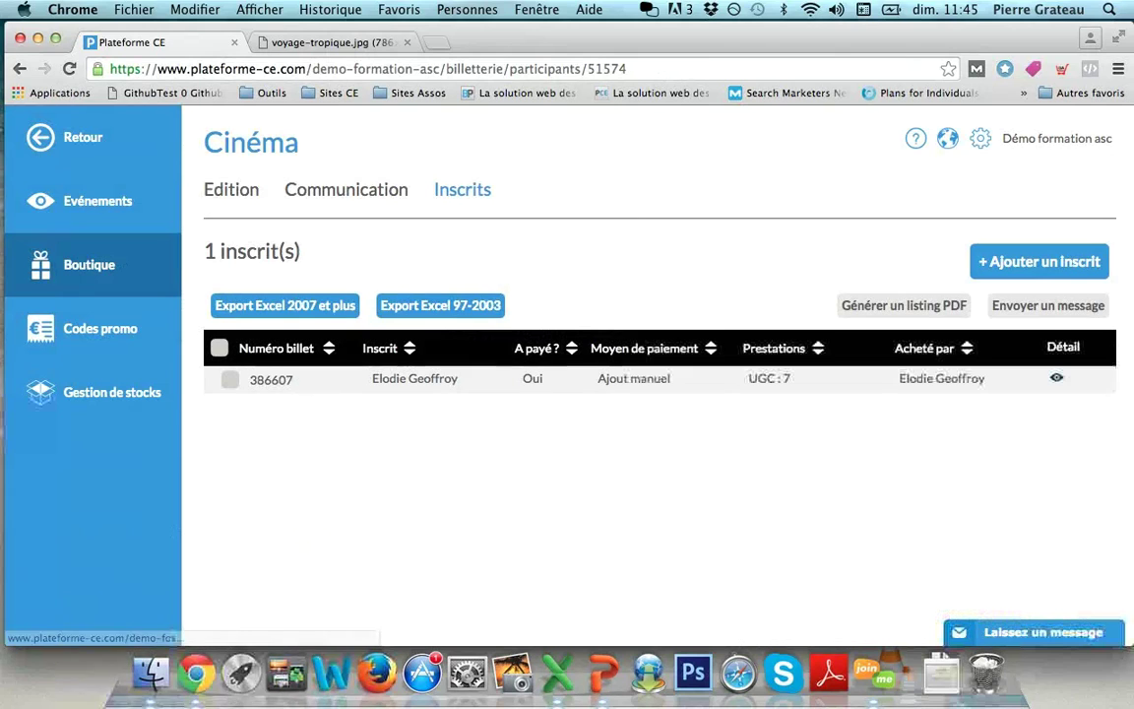
Step: On the member site, open the Cinéma offer priced UGC 8,00 € less 2,00 € subsidy
click(947, 139)
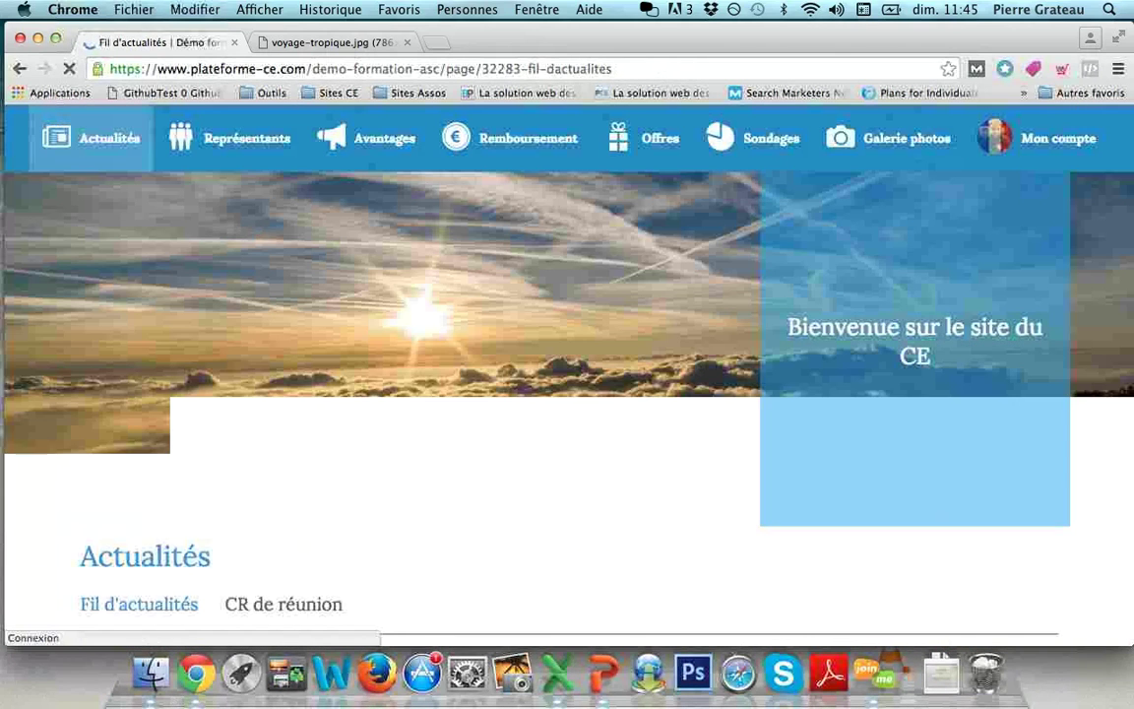
click(650, 138)
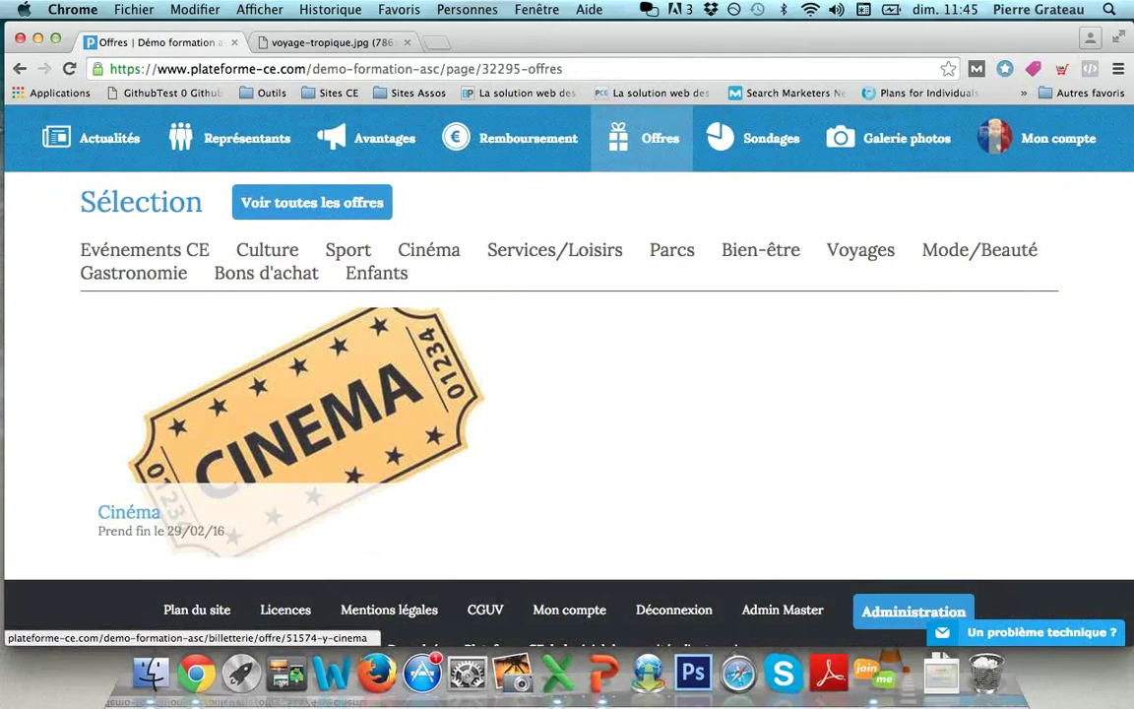
click(306, 423)
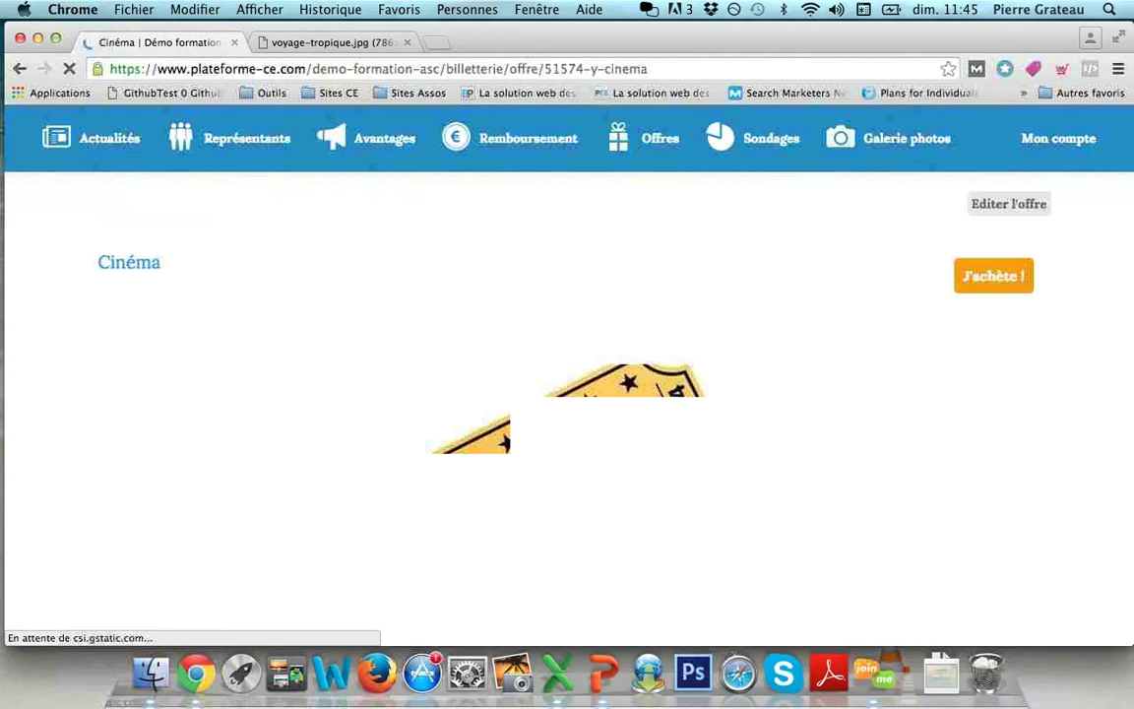
scroll(567, 394, down, 5)
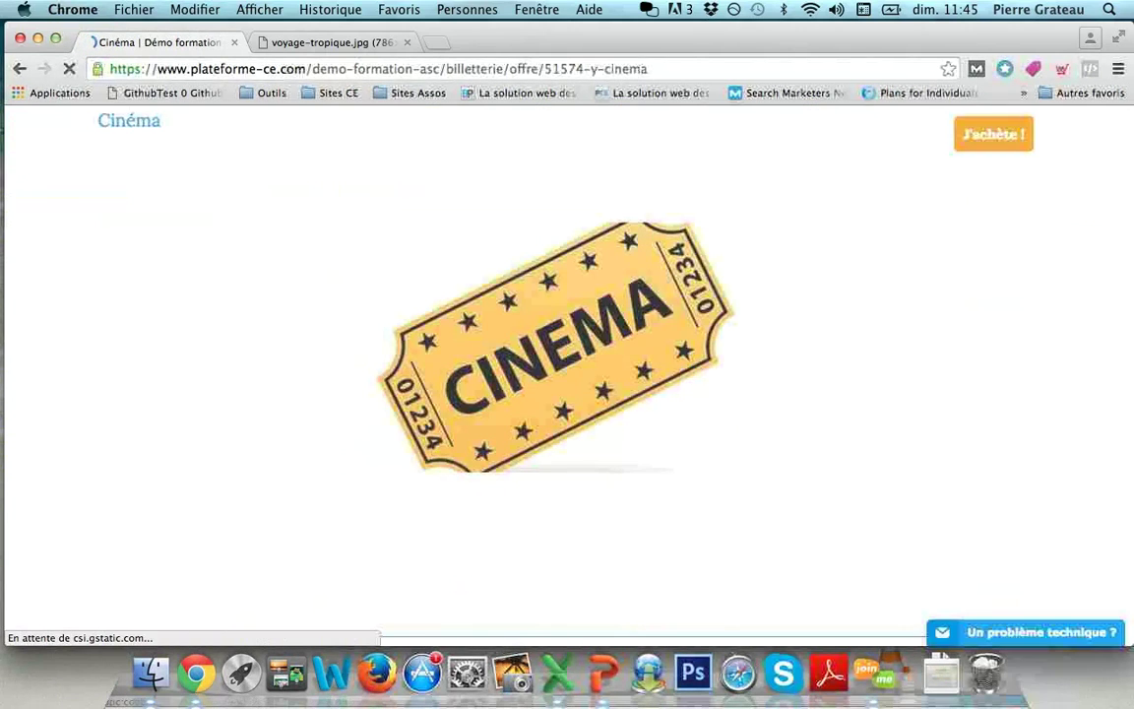
scroll(567, 393, down, 5)
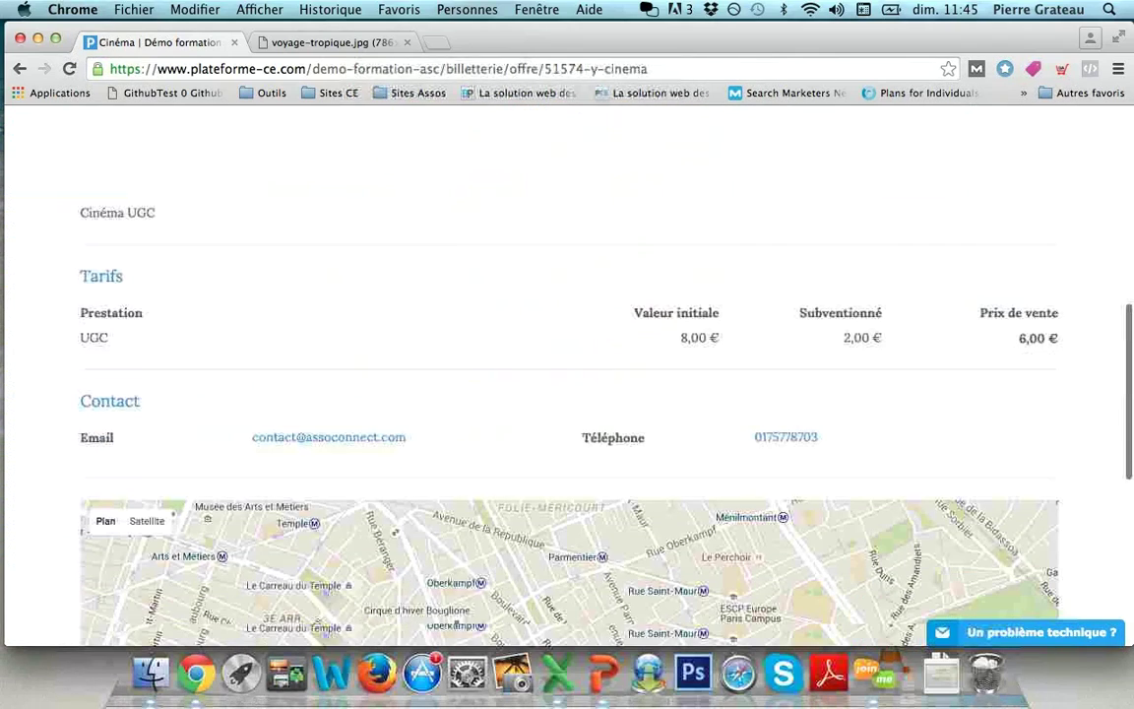
scroll(567, 394, down, 3)
scroll(568, 394, up, 10)
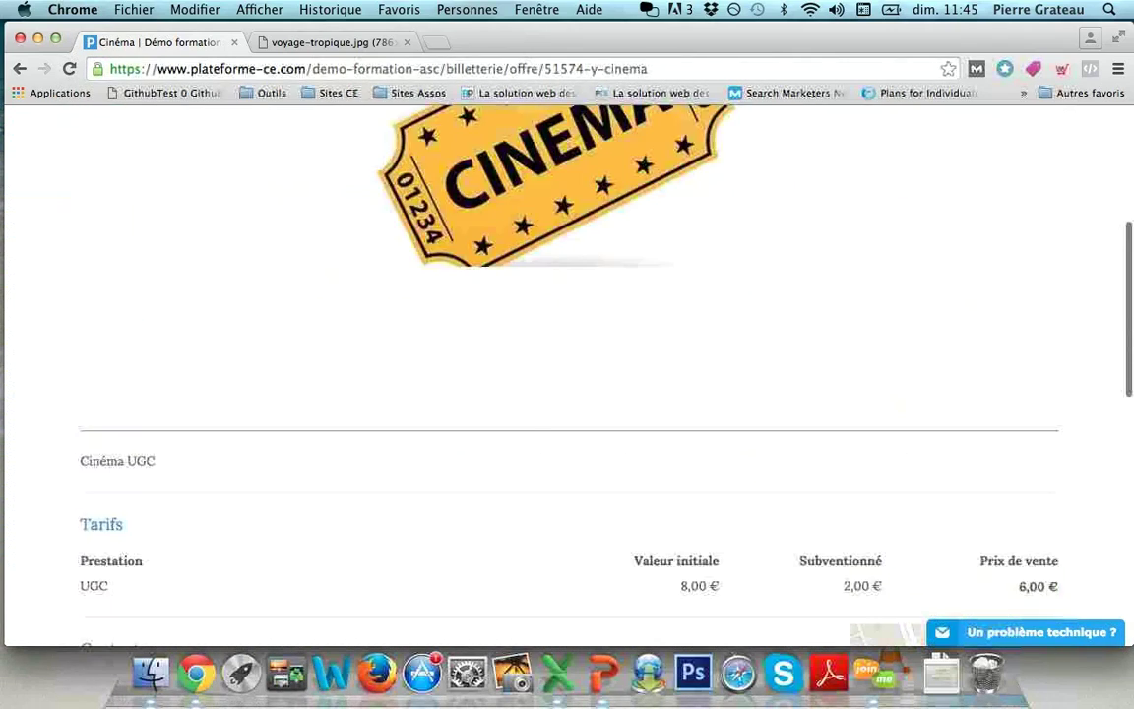
scroll(567, 394, up, 3)
click(994, 276)
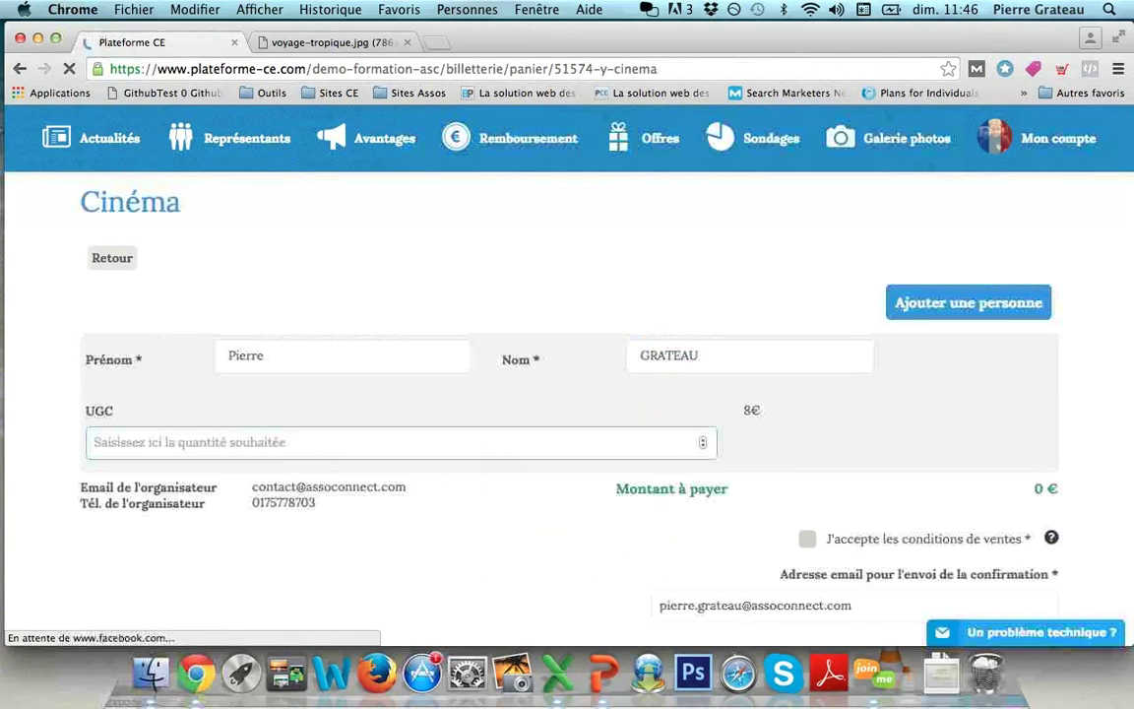
Step: Order 3 UGC tickets for 18 €, accept the sale conditions, pay by cheque, then return to Administration
text(3)
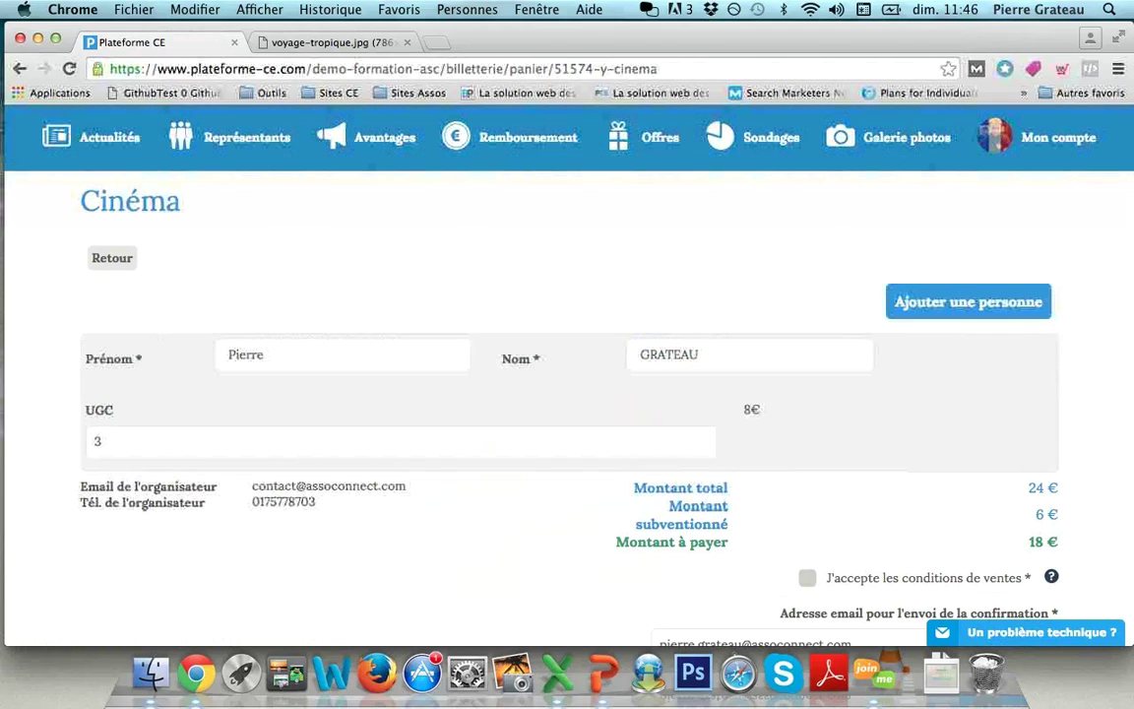
scroll(512, 335, down, 2)
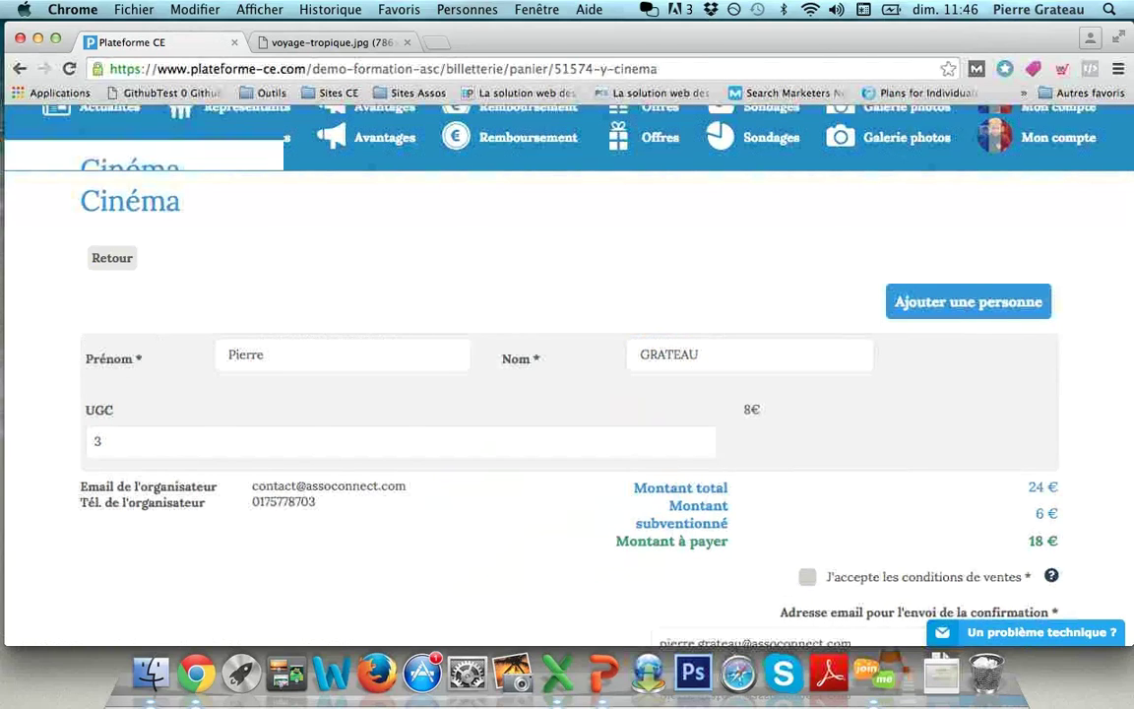
click(808, 476)
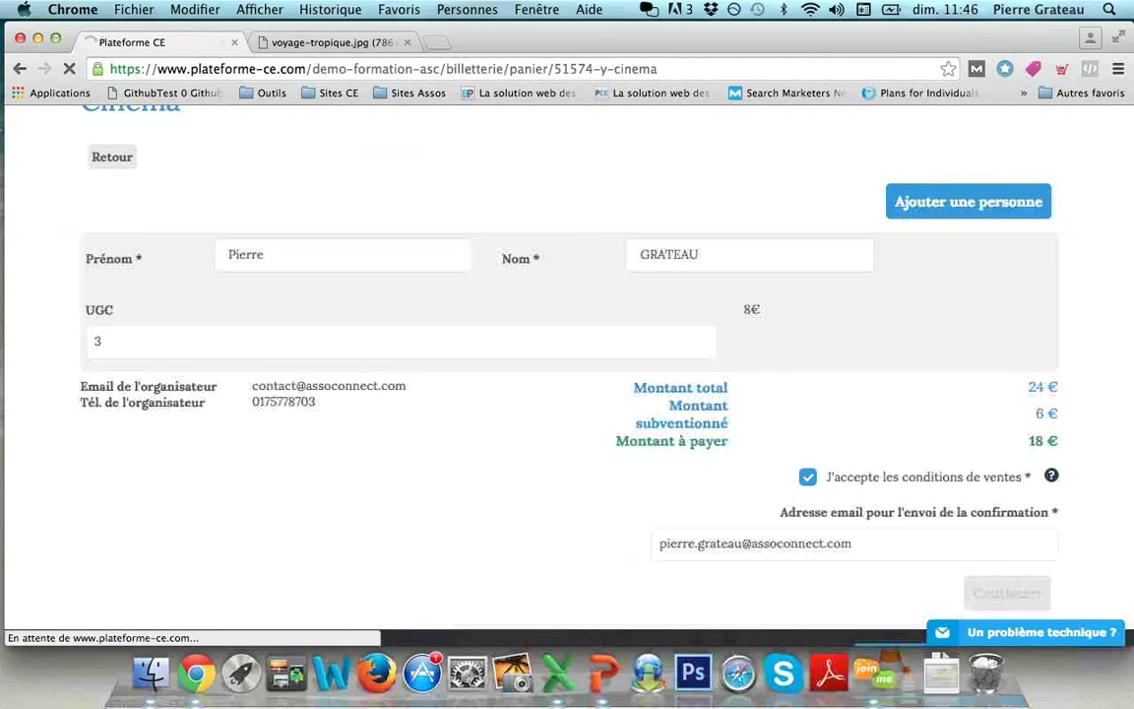
scroll(567, 394, down, 3)
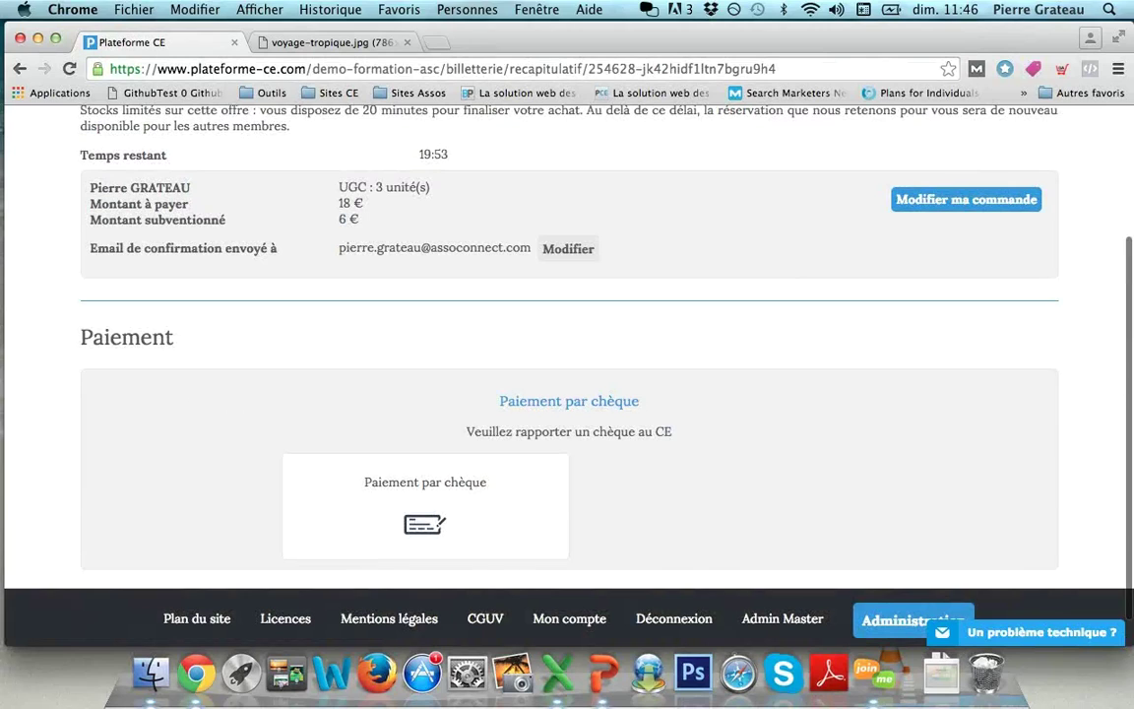
click(424, 522)
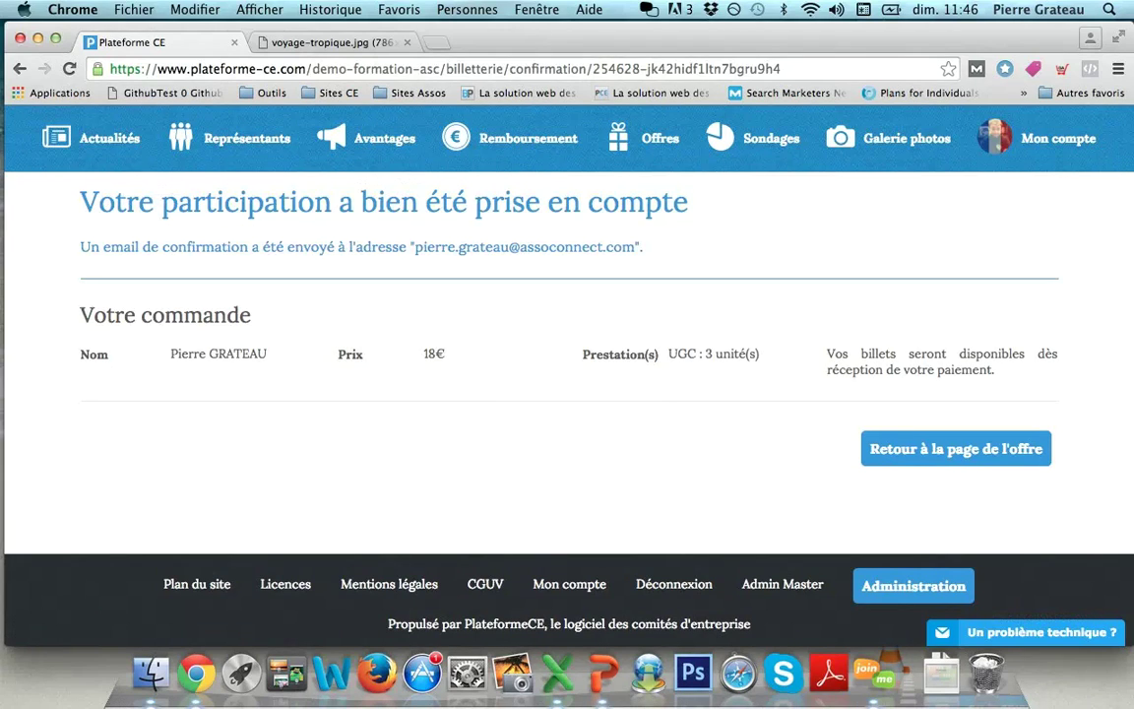
click(914, 584)
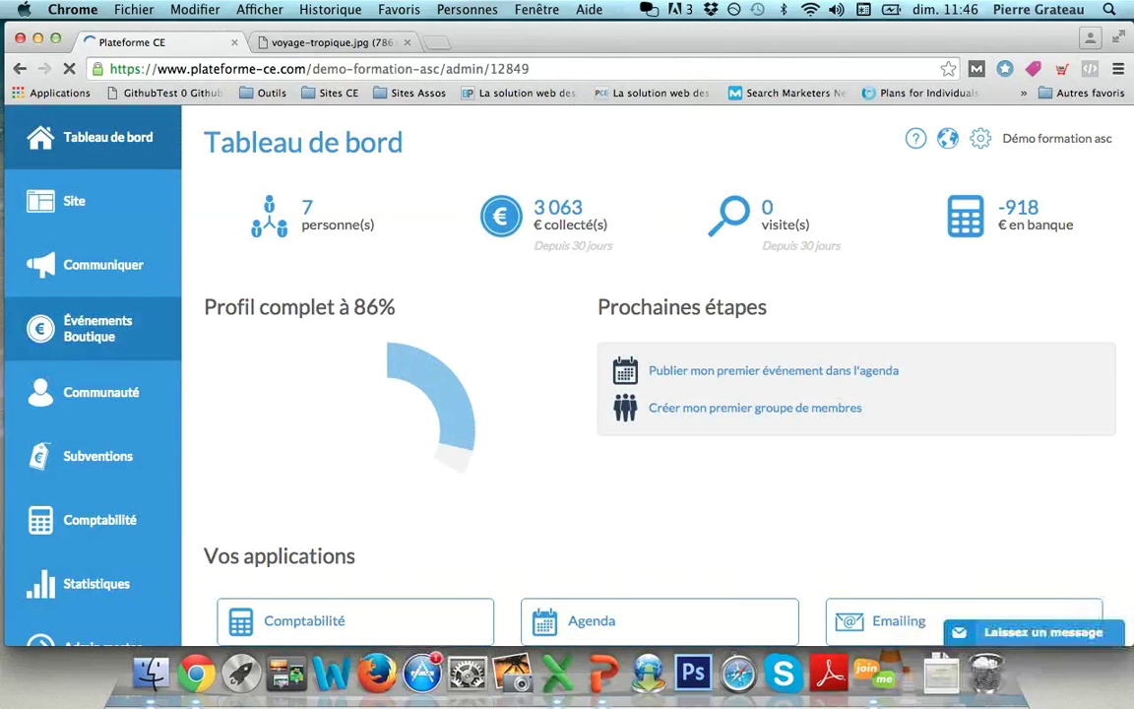
click(97, 328)
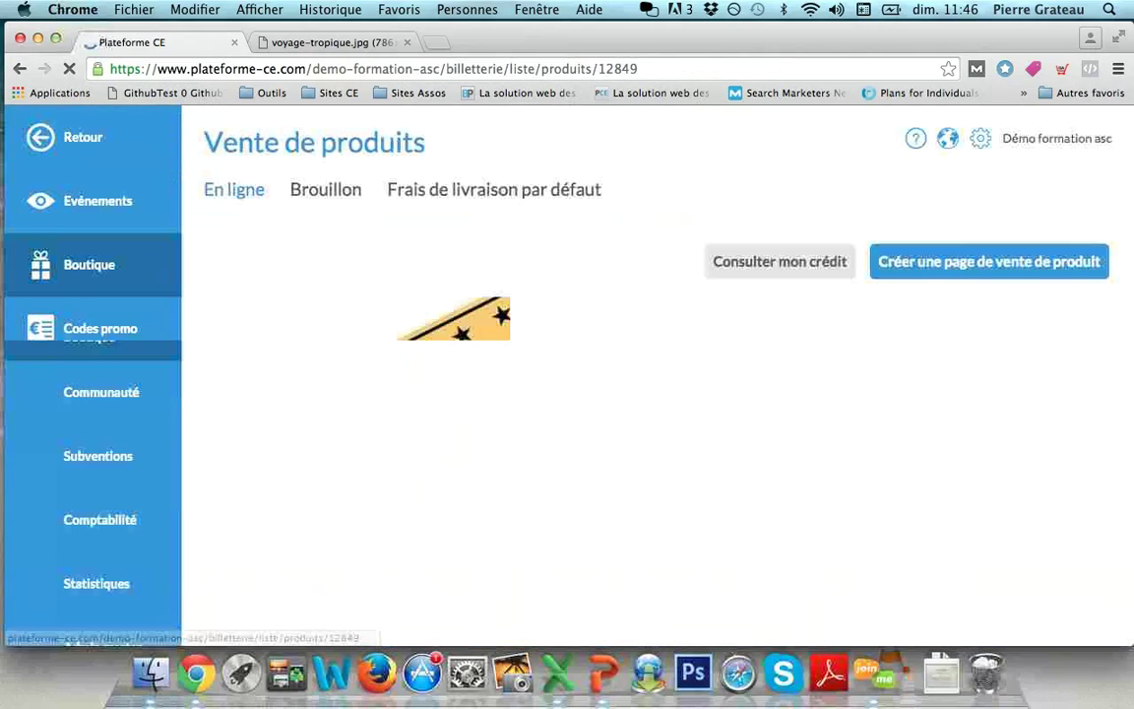
click(548, 421)
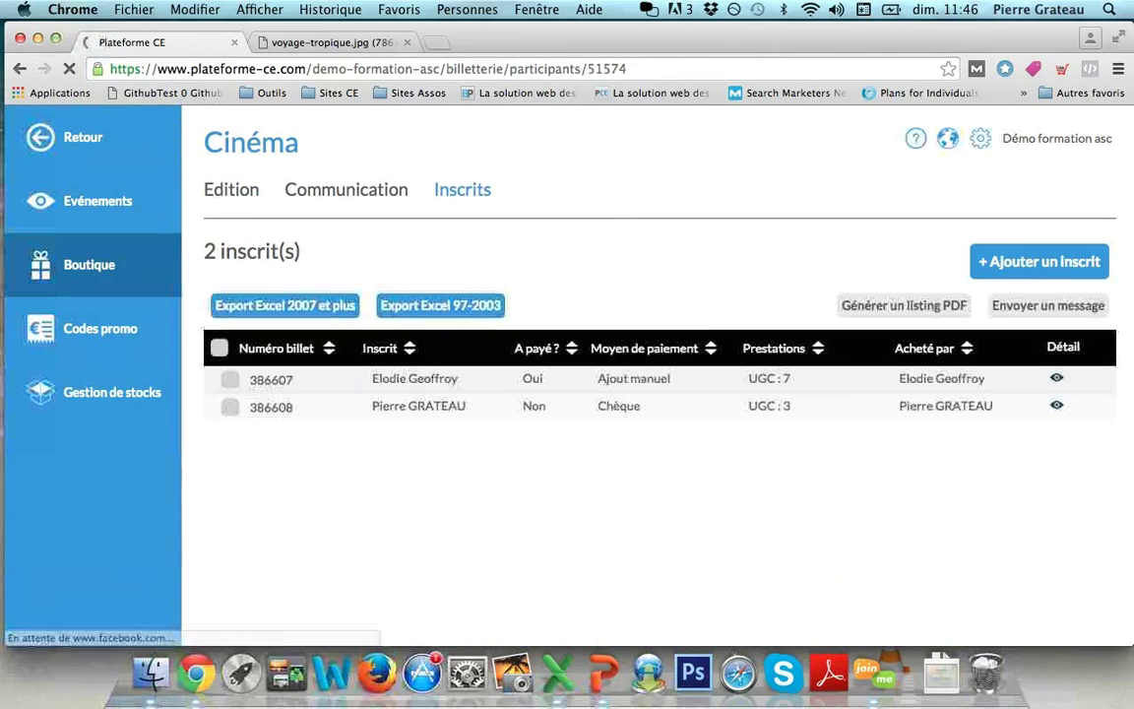
drag(372, 405, 466, 406)
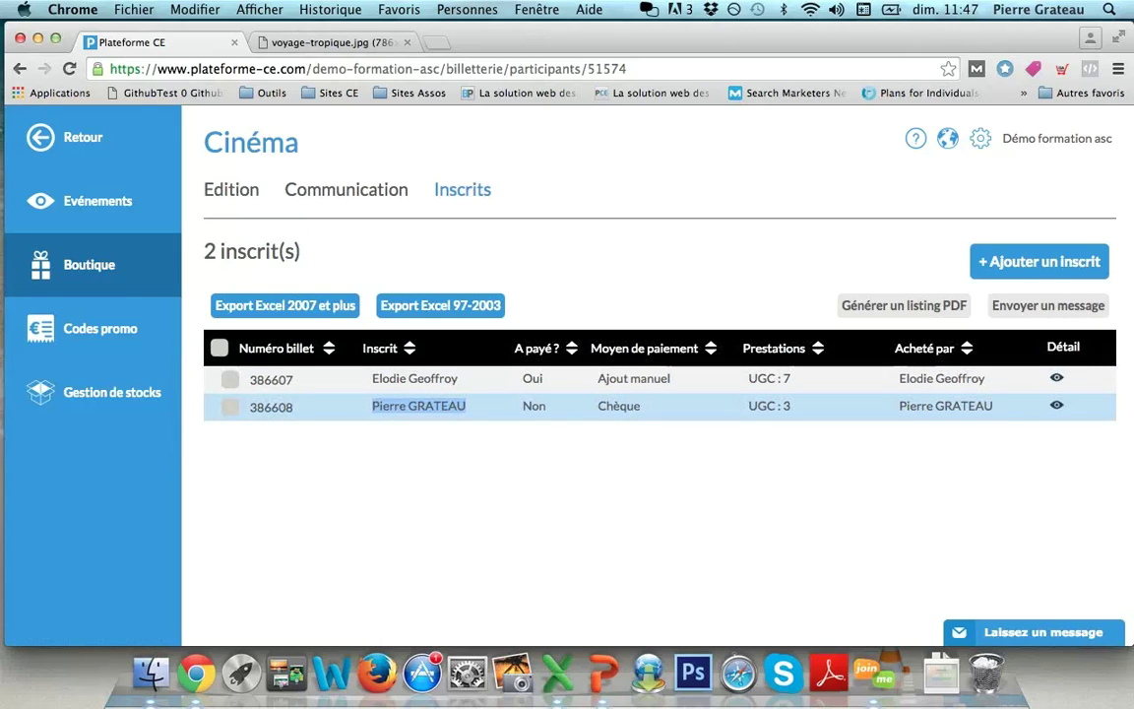
click(467, 406)
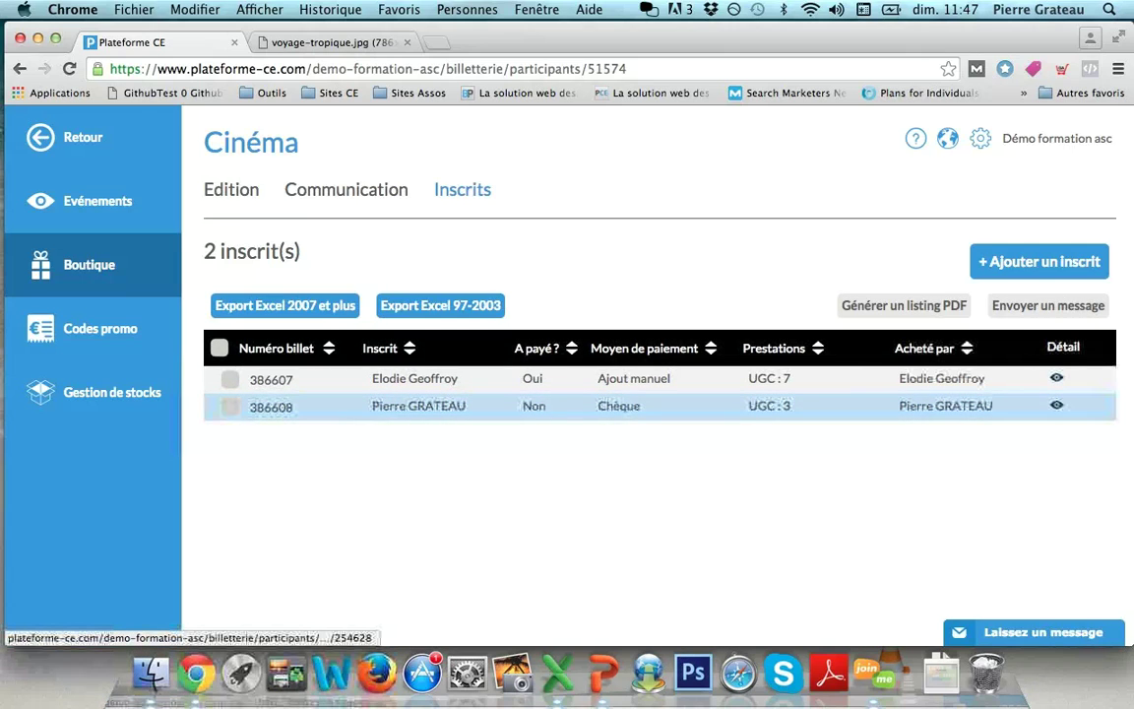
click(1057, 405)
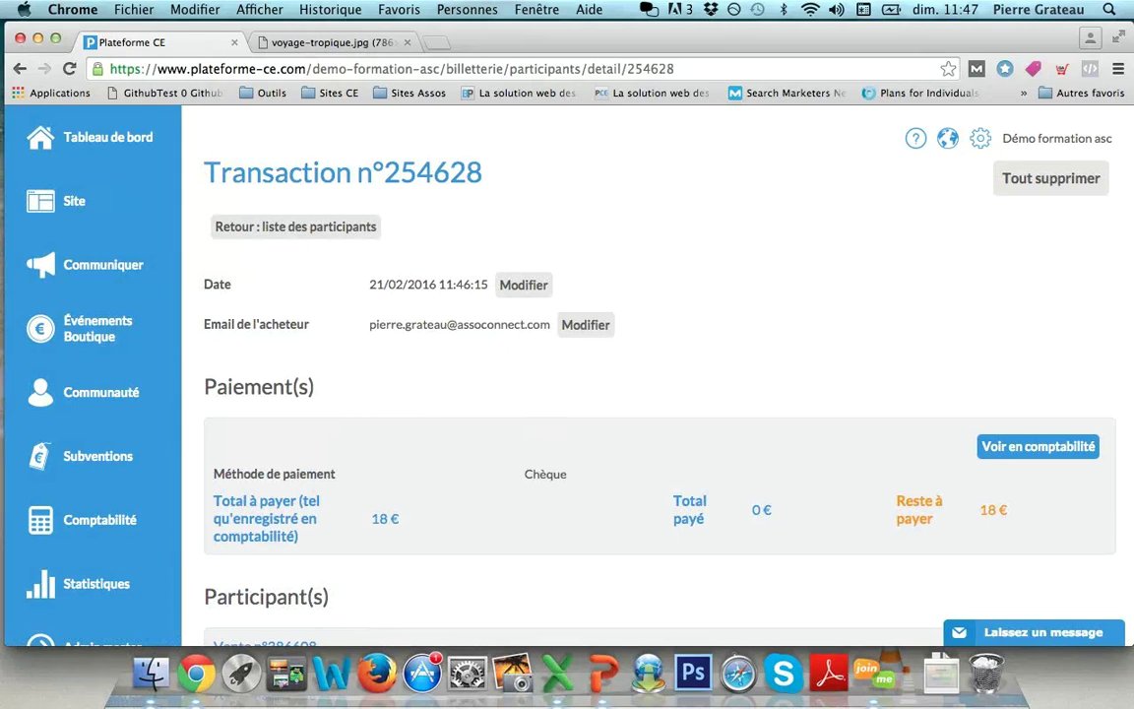
click(1038, 446)
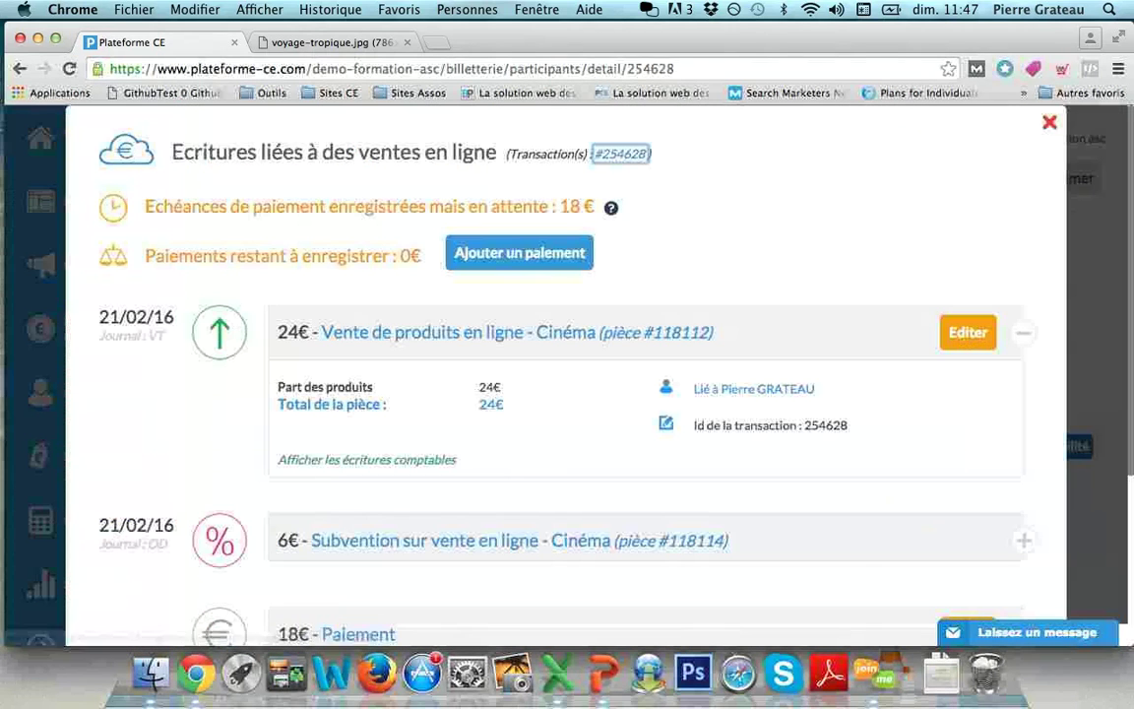
Step: Edit the 18 € payment entry, mark it received, and date it 21/02/2016
scroll(567, 394, down, 3)
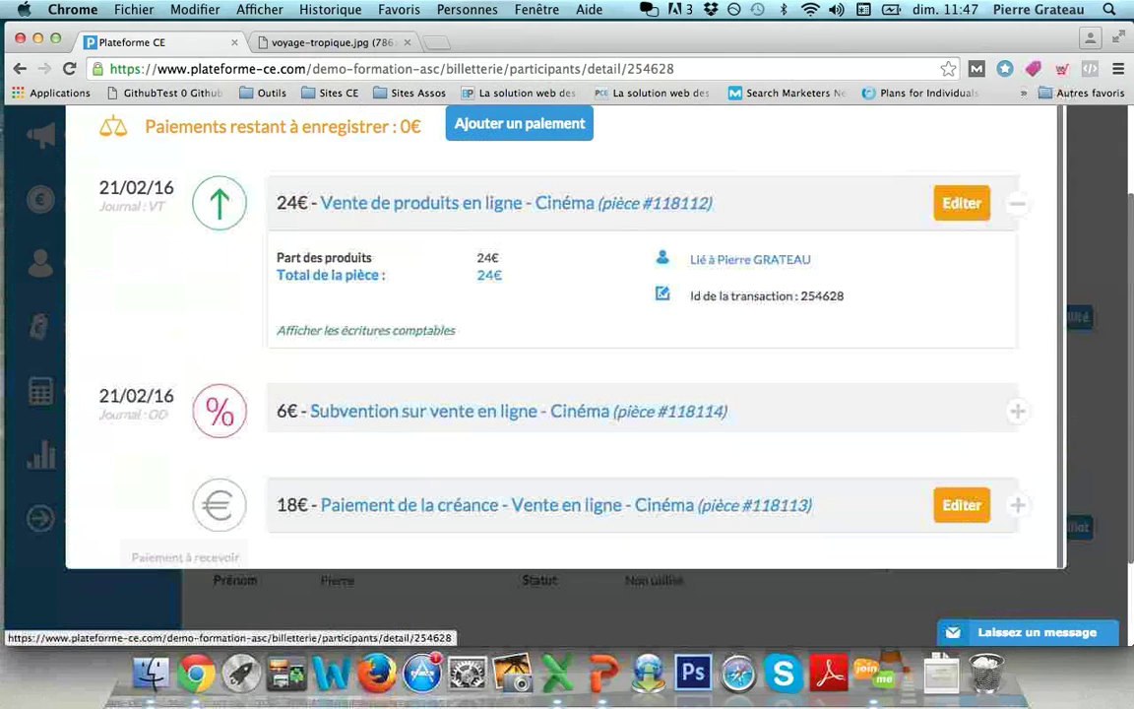
click(968, 506)
scroll(567, 377, down, 5)
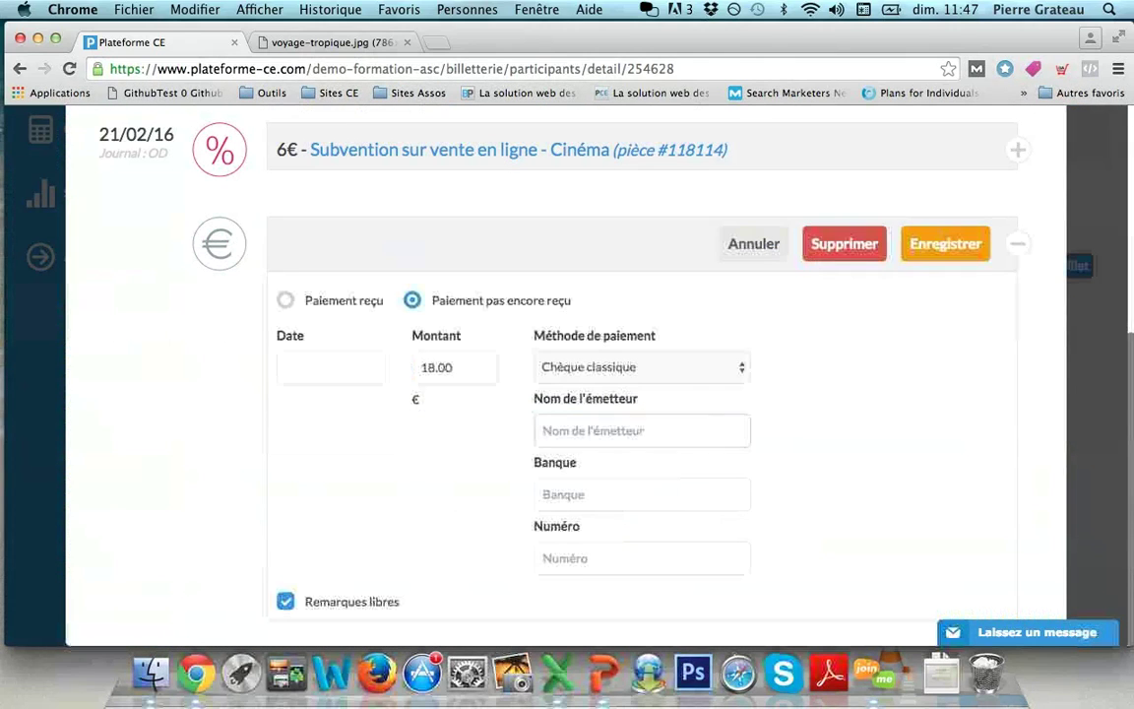
click(286, 301)
click(330, 368)
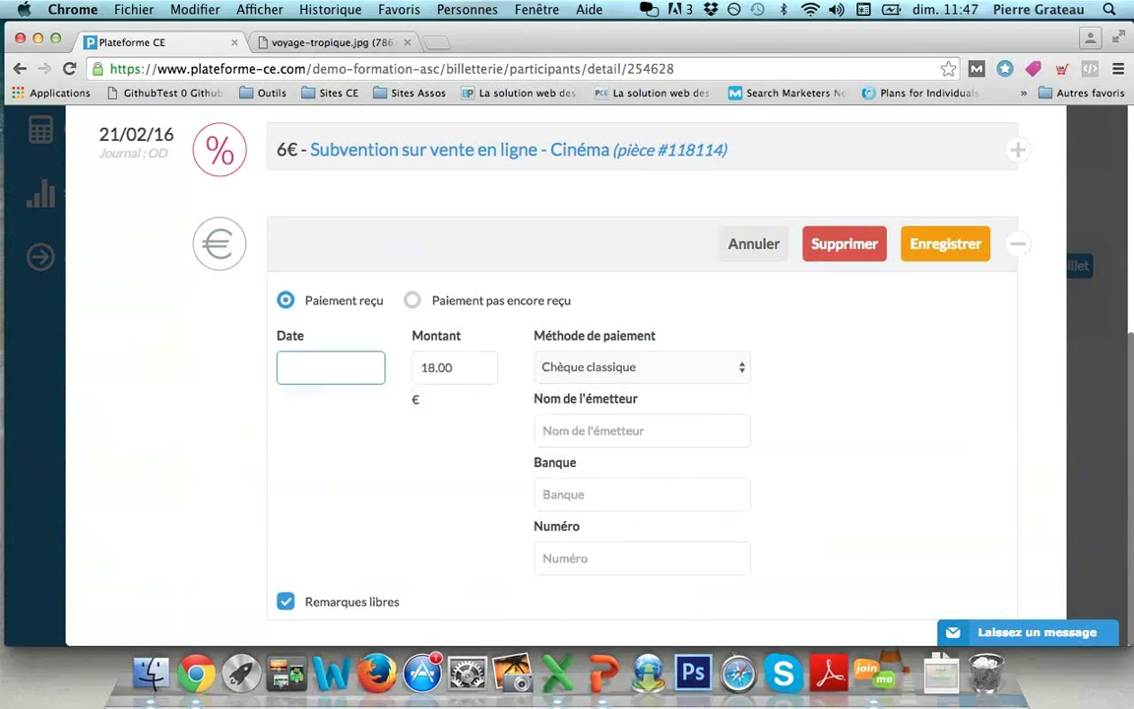
Step: Enter the cheque issuer's name, bank CIC and the cheque number, then save
click(621, 430)
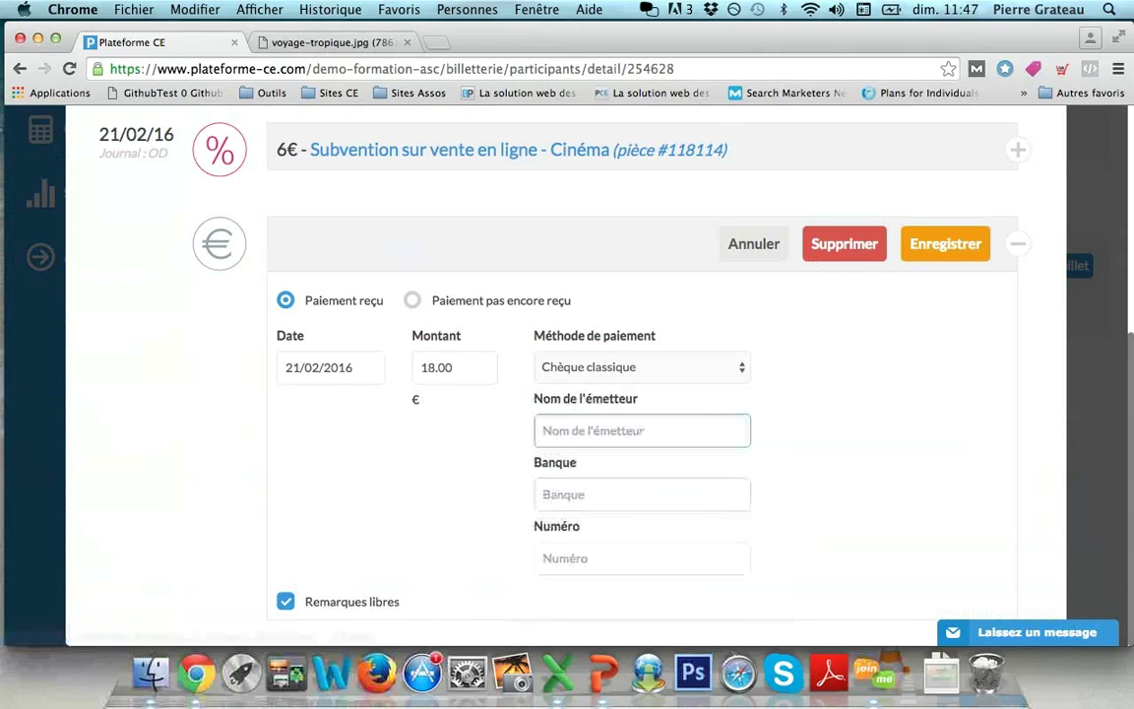
text(Grateau)
key(Tab)
text(CIC)
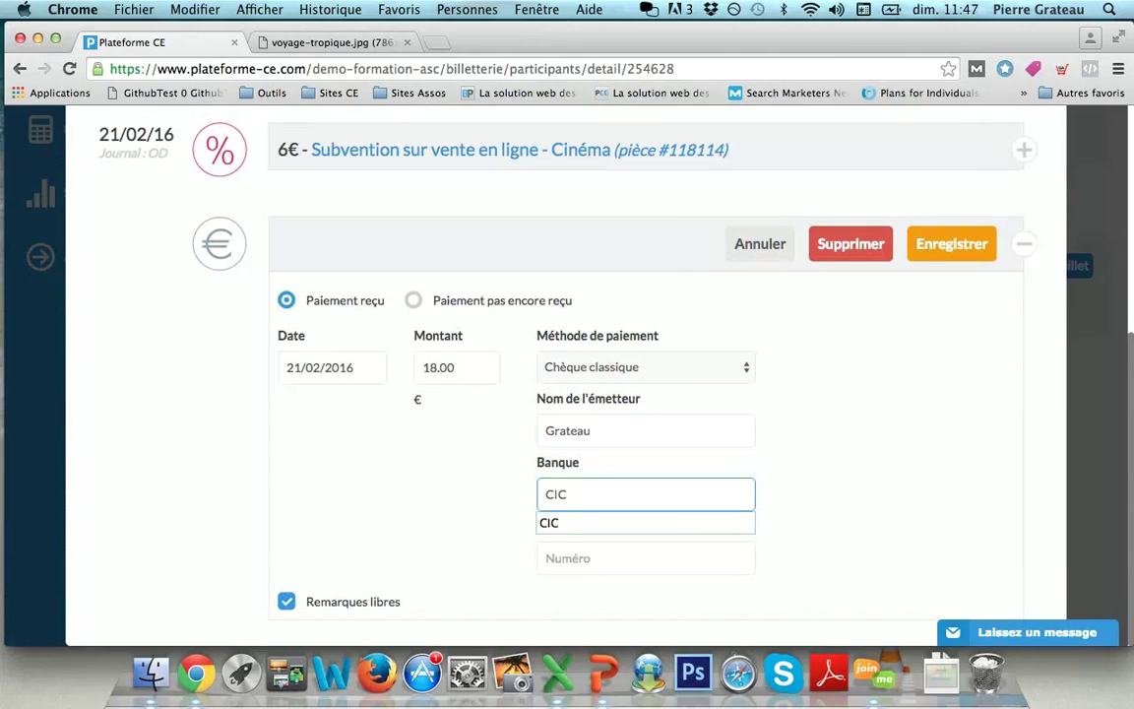
key(Tab)
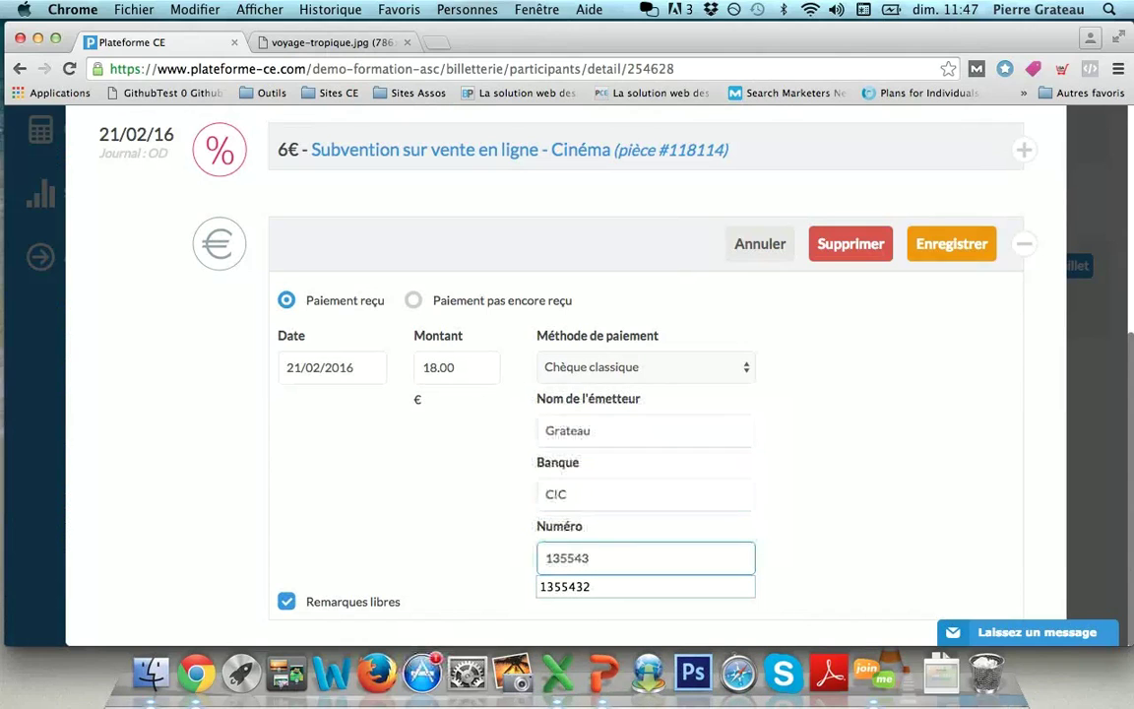
key(Return)
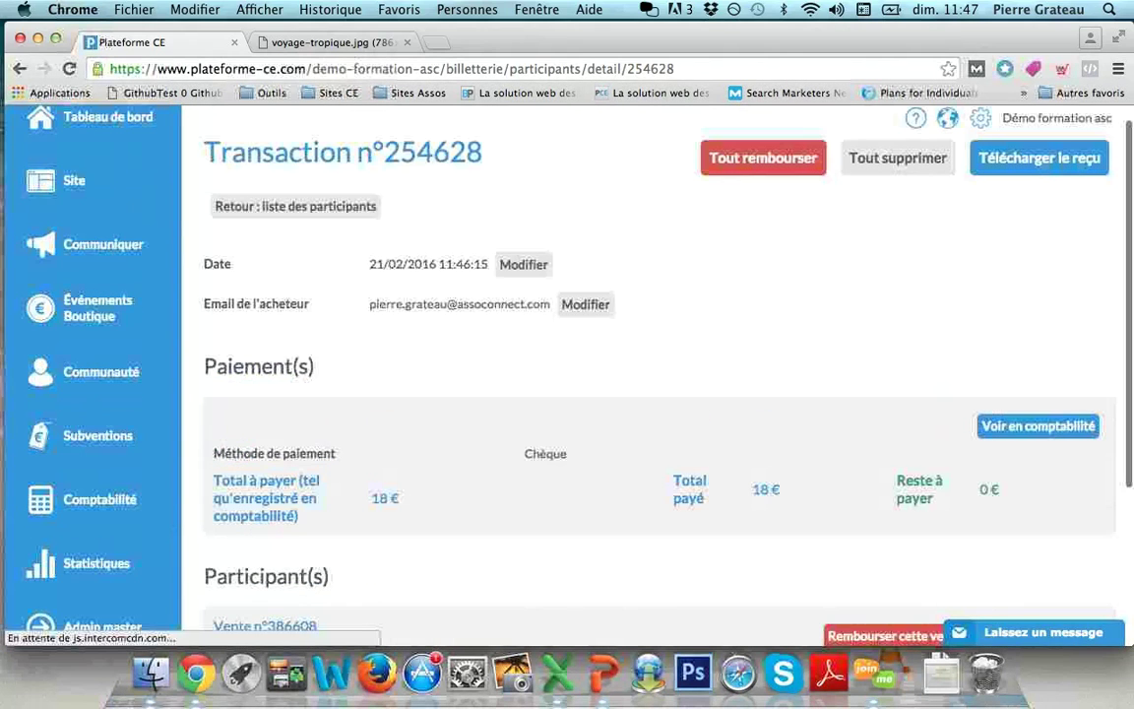
click(280, 202)
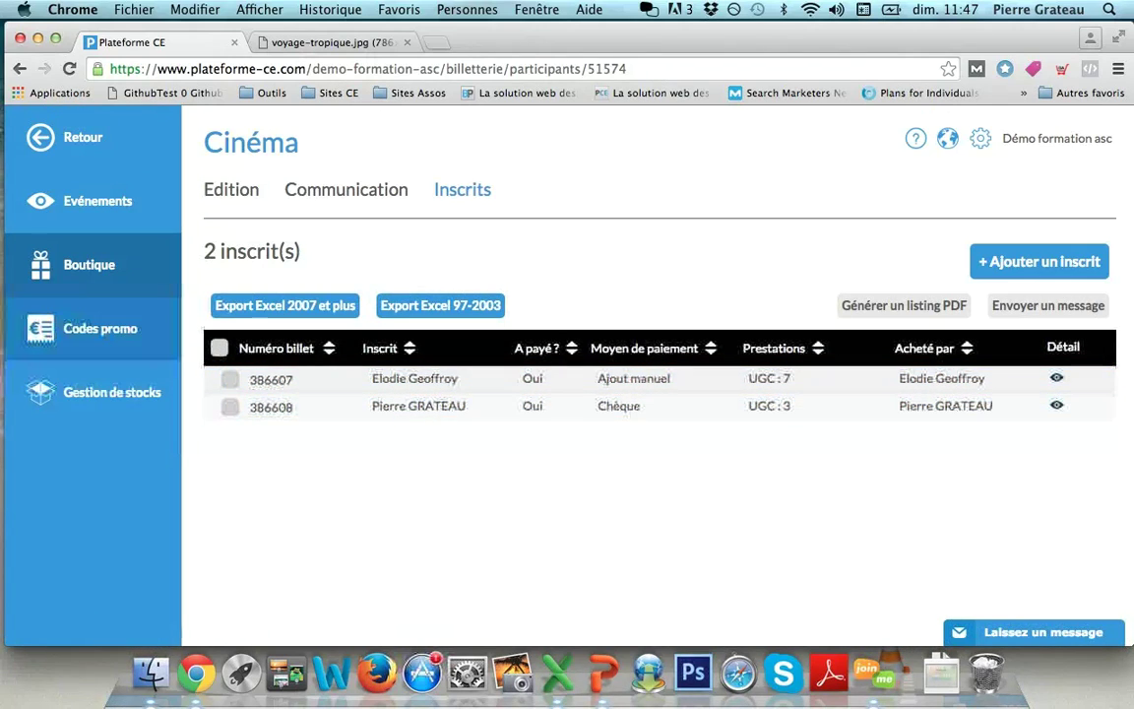
Step: Open Gestion de stocks to see UGC at 60 remaining and Gaumont at 100
click(112, 391)
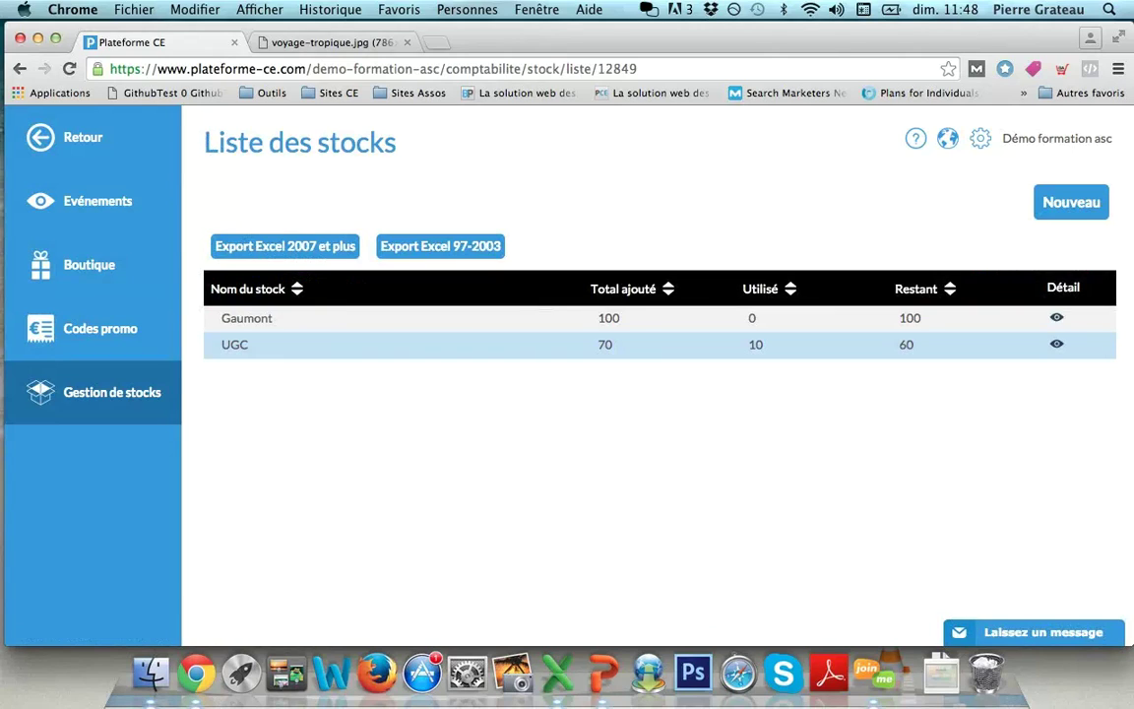
Step: Review the UGC stock detail: 70 initial, two online purchases, 60 remaining
click(1057, 344)
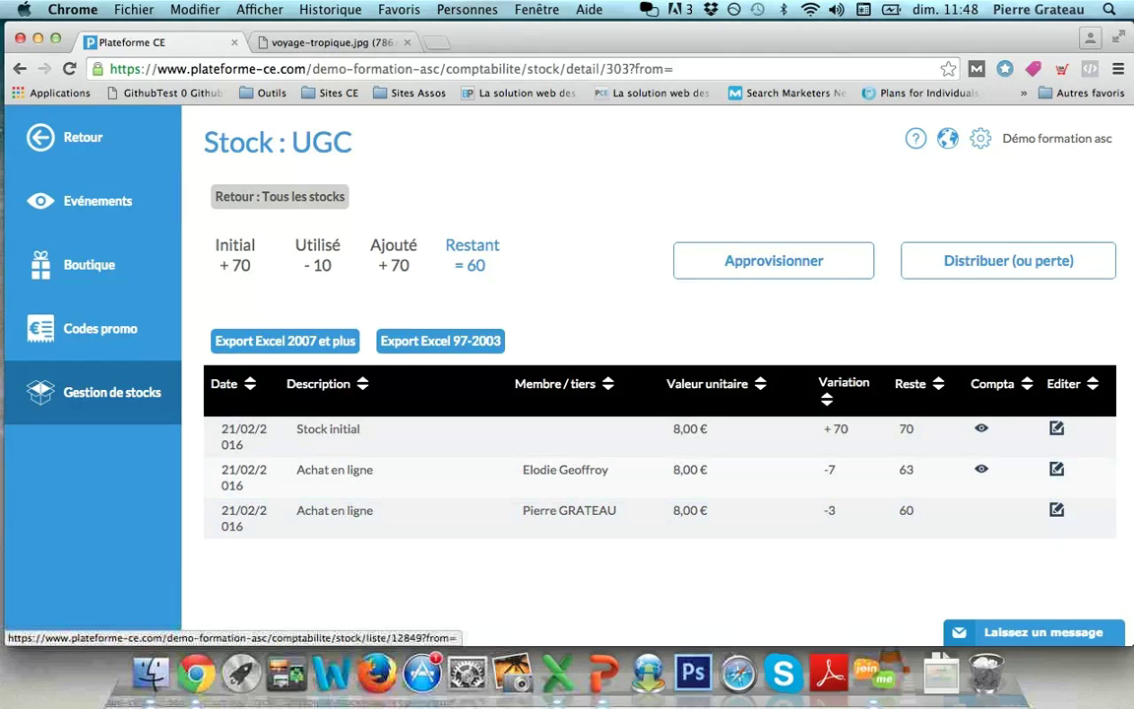
click(279, 196)
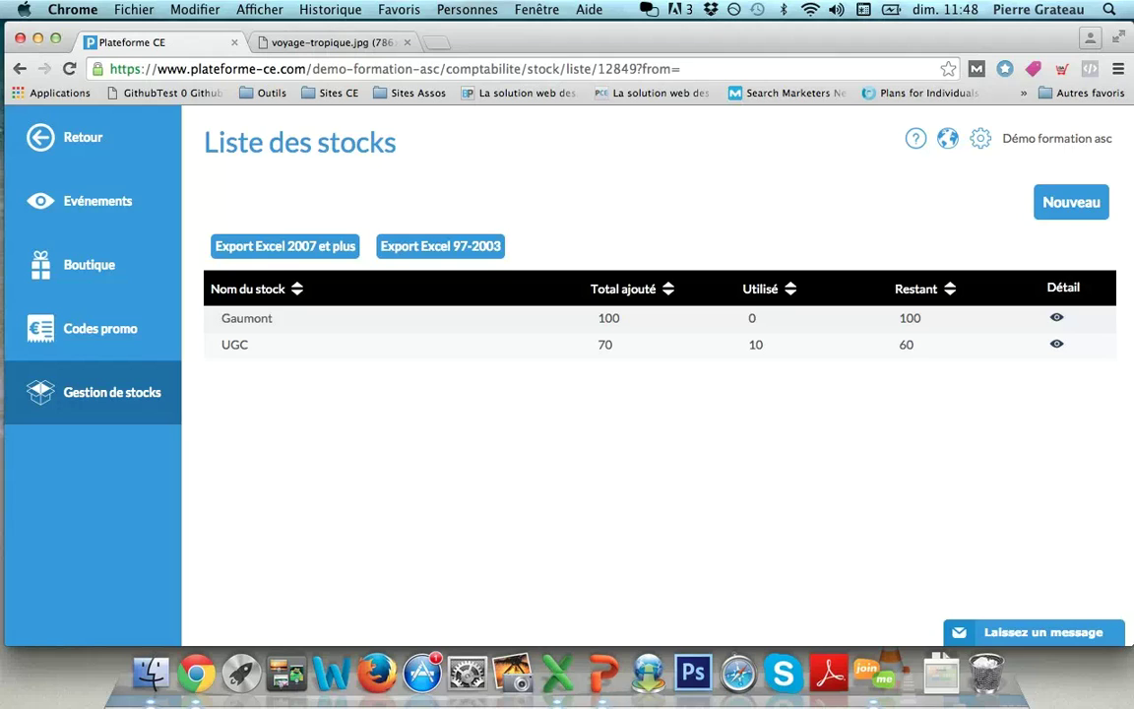
click(88, 264)
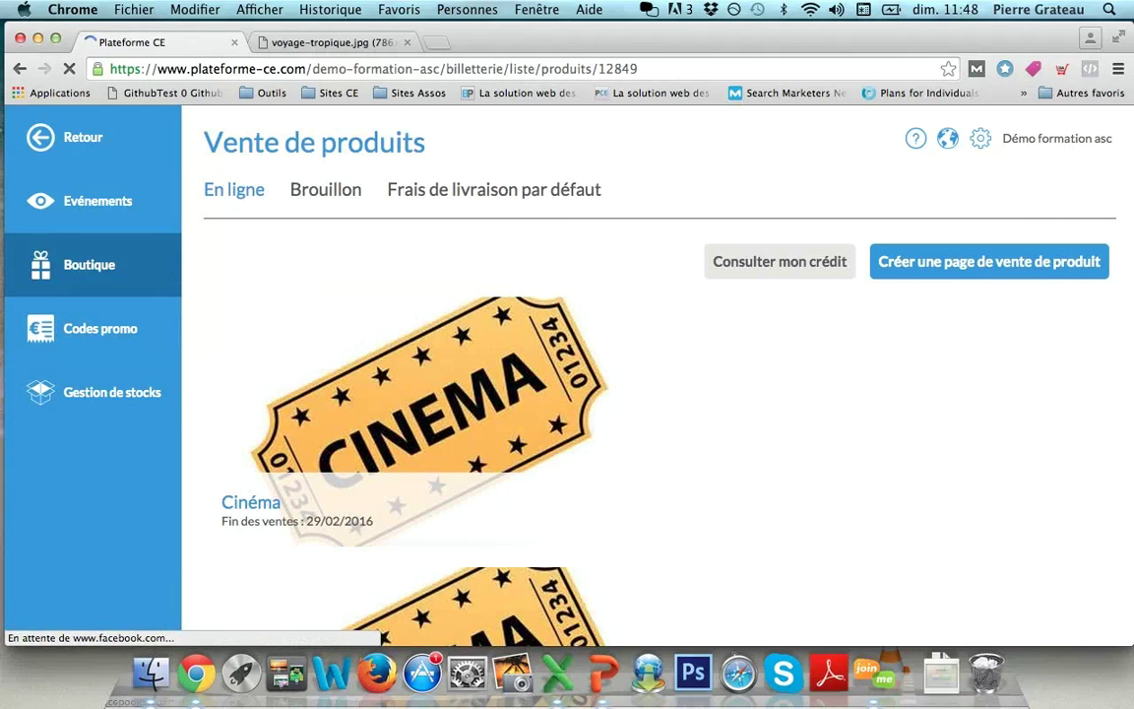
mouse_move(433, 394)
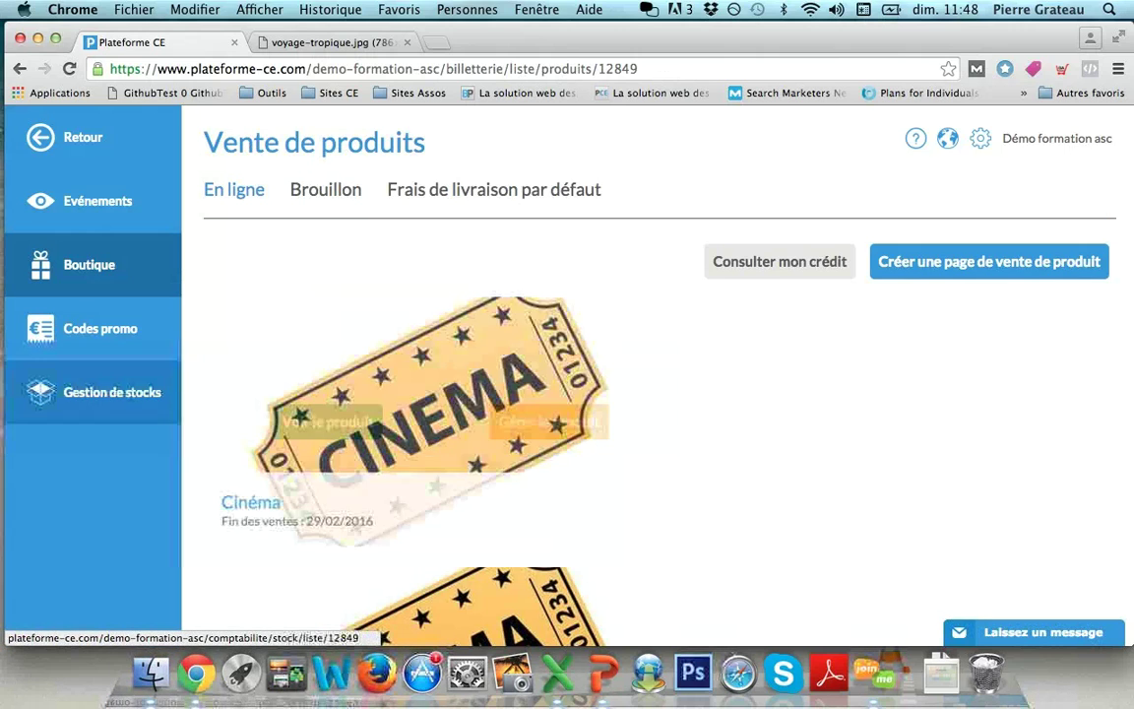
click(98, 392)
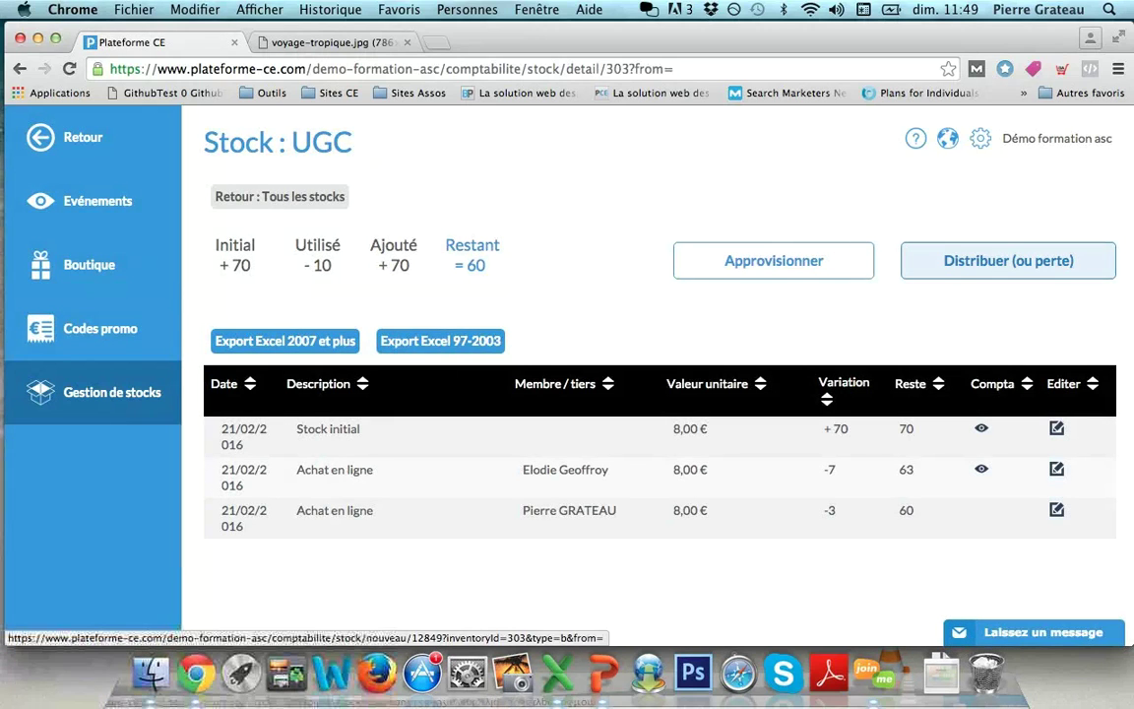
click(1008, 260)
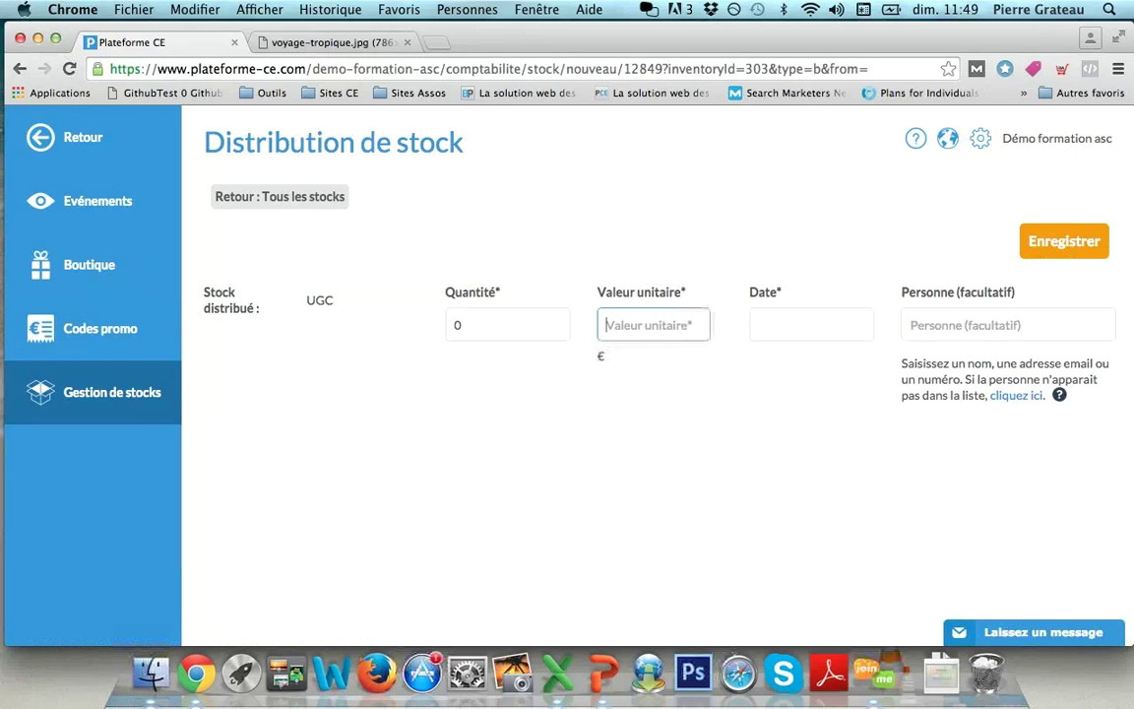
Step: Fill the UGC distribution with quantity 2, unit value 0.00 and date 21/02/2016
key(shift+Tab)
text(2)
key(Tab)
text(0.00)
key(Tab)
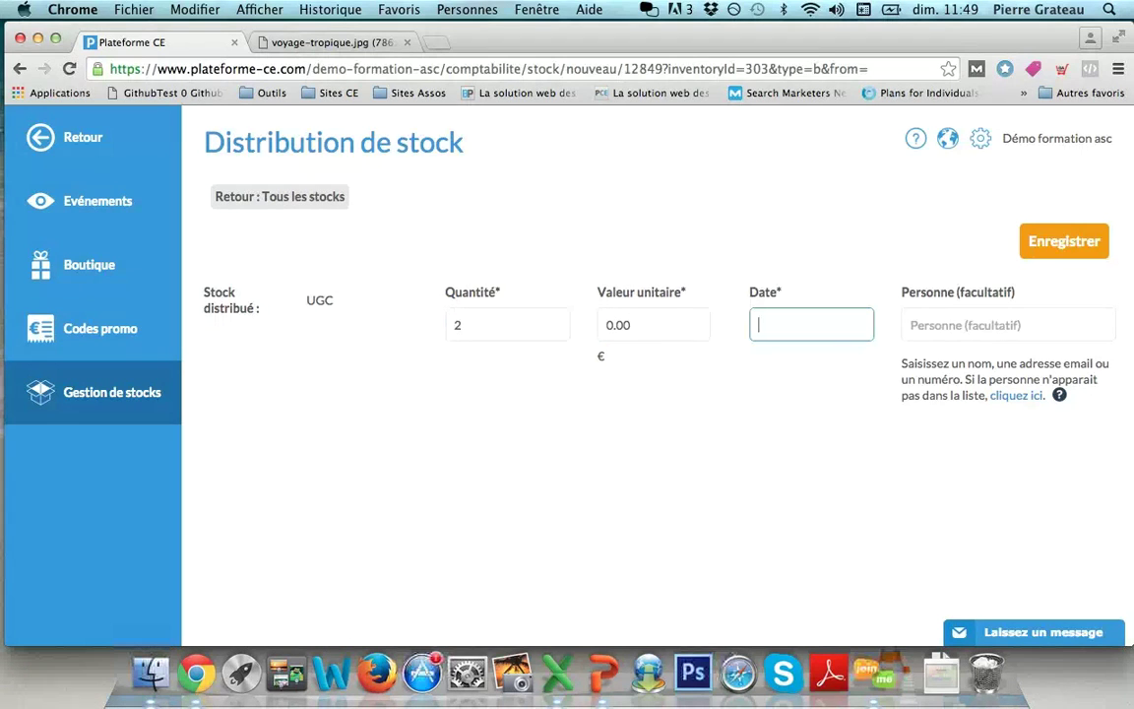
click(980, 486)
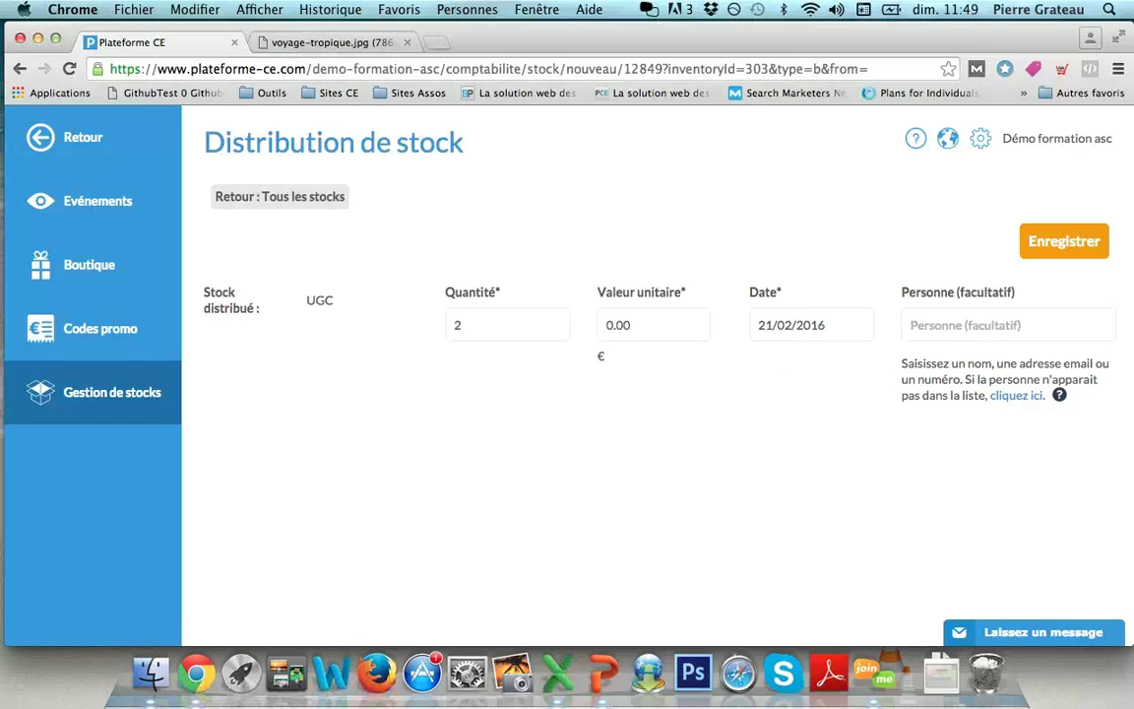
click(984, 325)
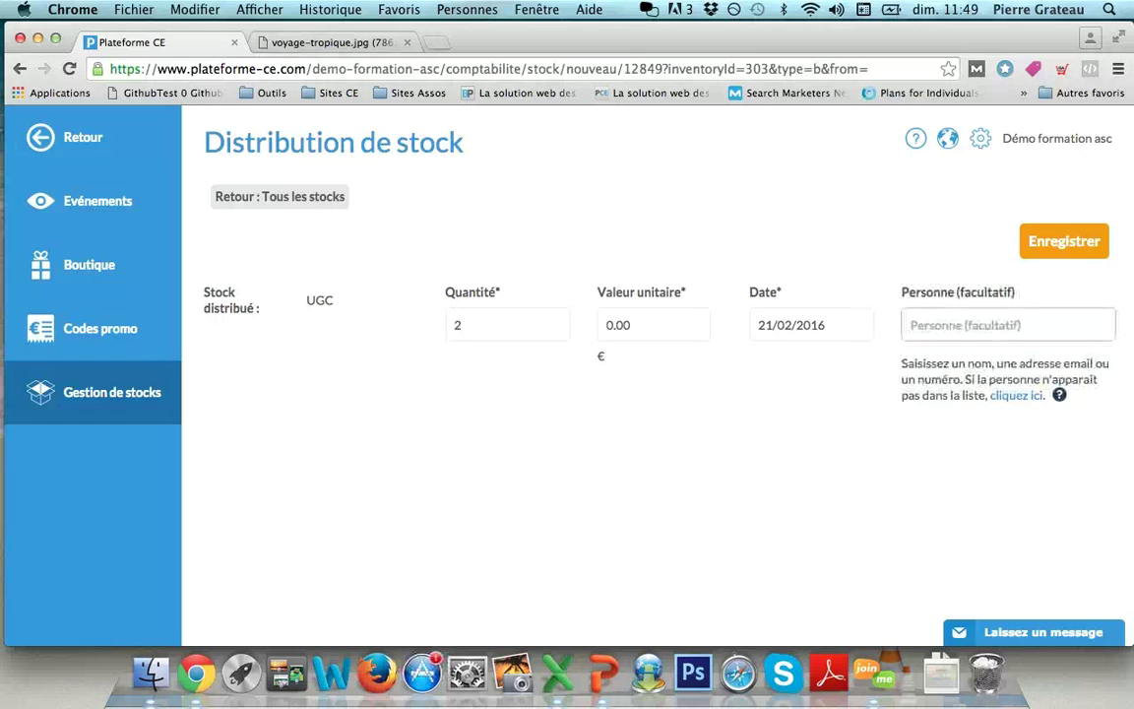
Step: Change the quantity to 50, then leave for the Boutique without saving
key(shift+Tab)
key(shift+Tab)
text(50)
click(811, 325)
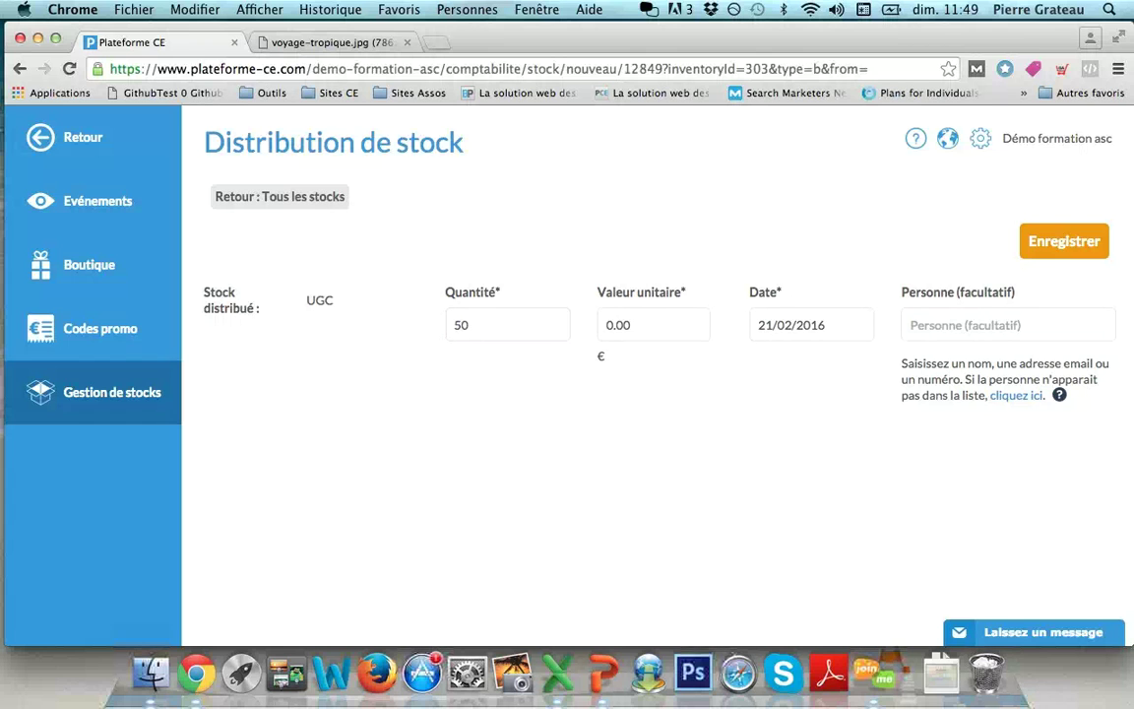
click(89, 264)
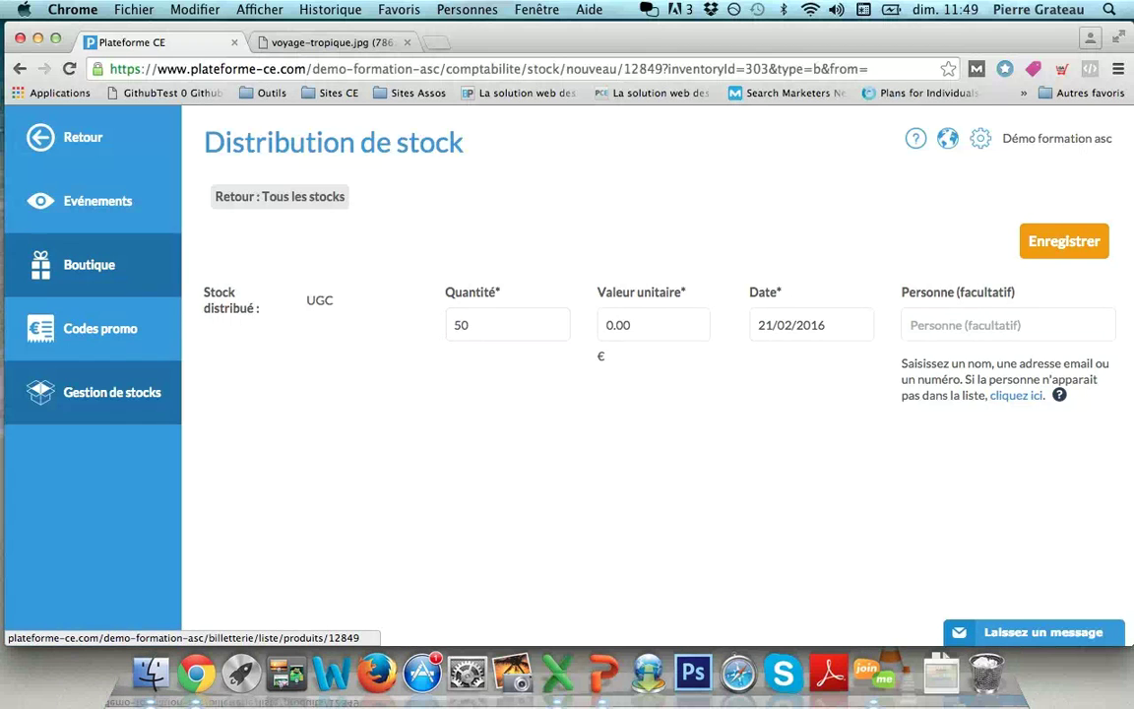
key(Return)
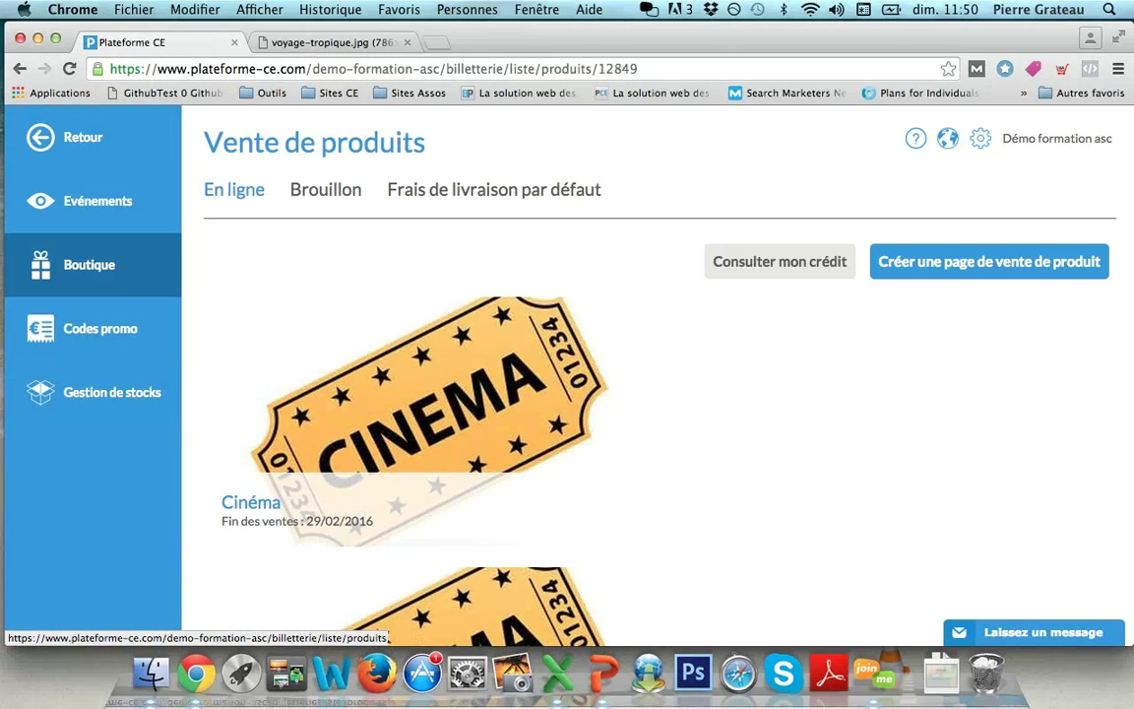
mouse_move(549, 422)
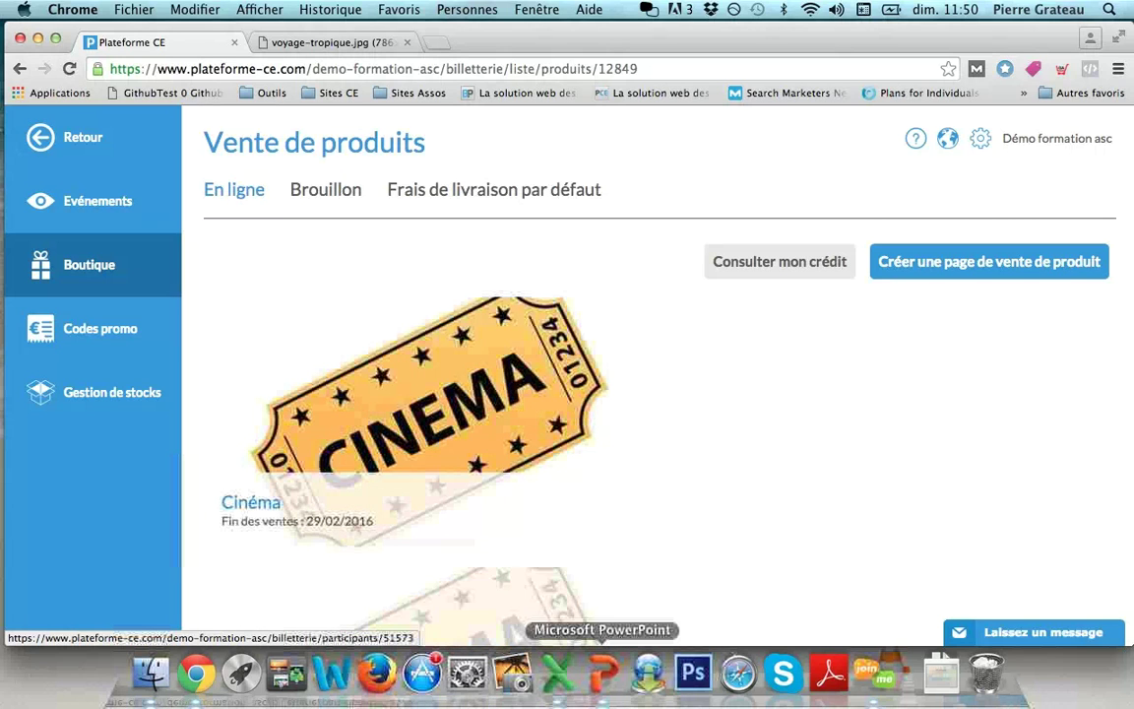
mouse_move(916, 139)
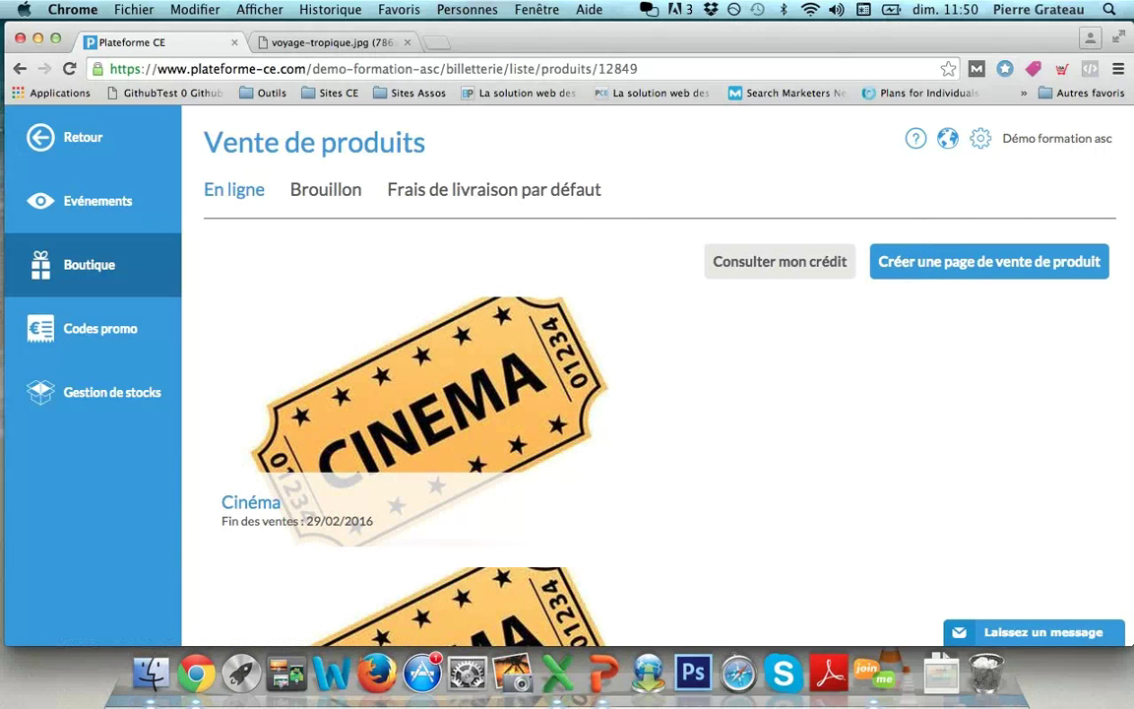